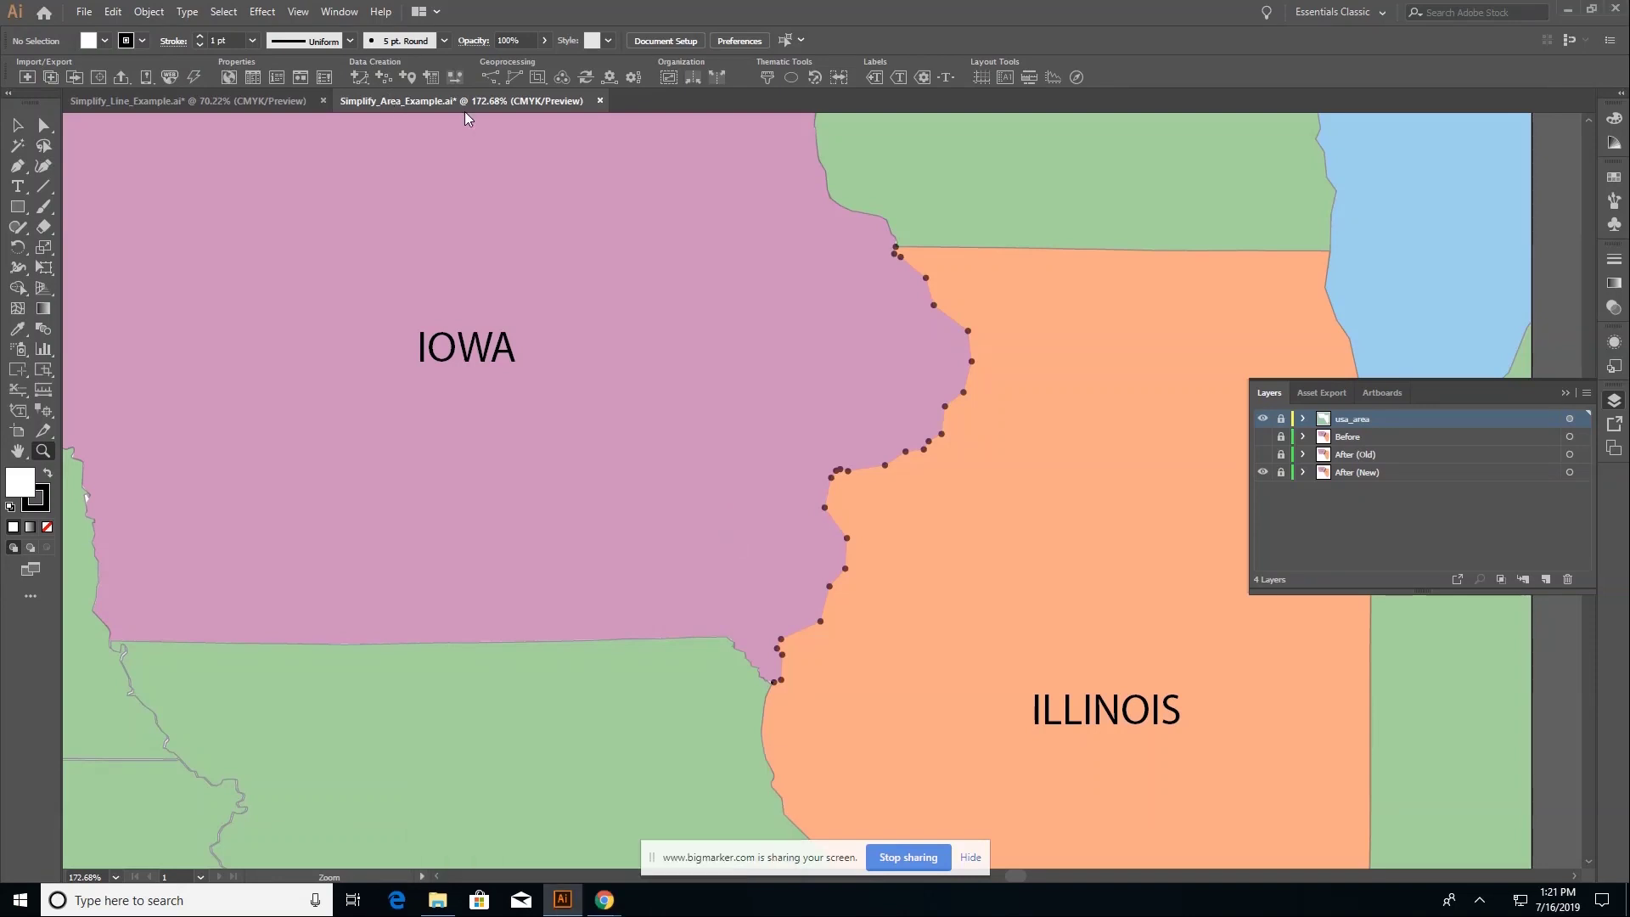
Step: Close the Simplify_Area_Example document without saving changes, leaving Florida_counties.ai open
{"action": "left_click", "coordinate": [599, 100]}
{"action": "key", "text": "n"}
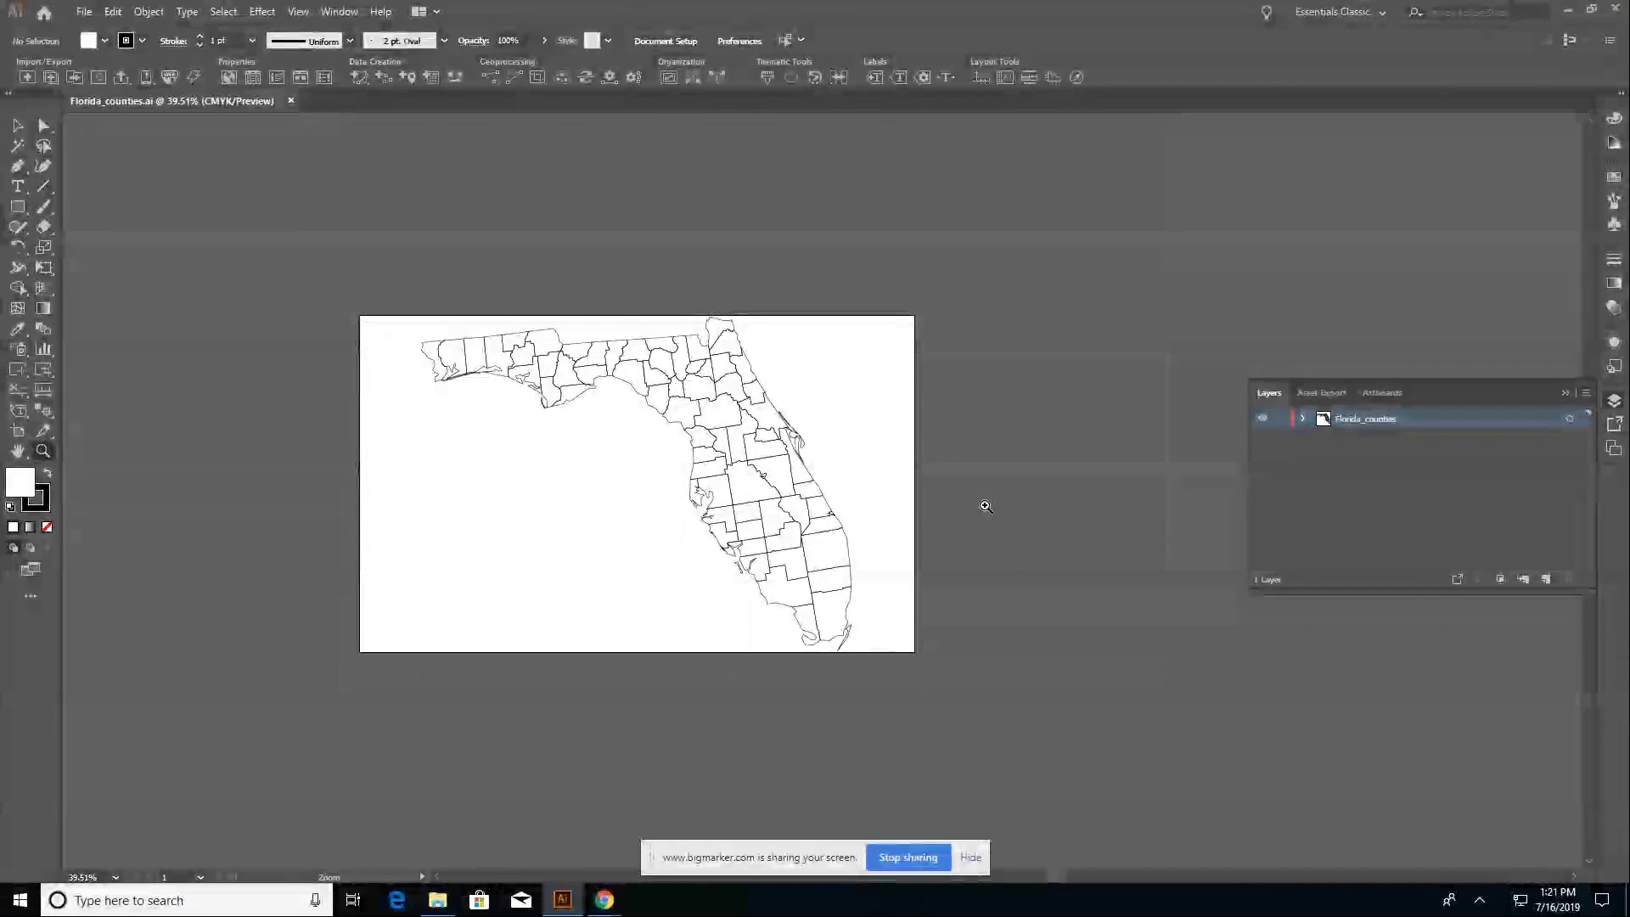
Step: Select all counties on the Florida_counties layer and open an enlarged MAP Attributes table of their 67 records
{"action": "left_click", "coordinate": [17, 125]}
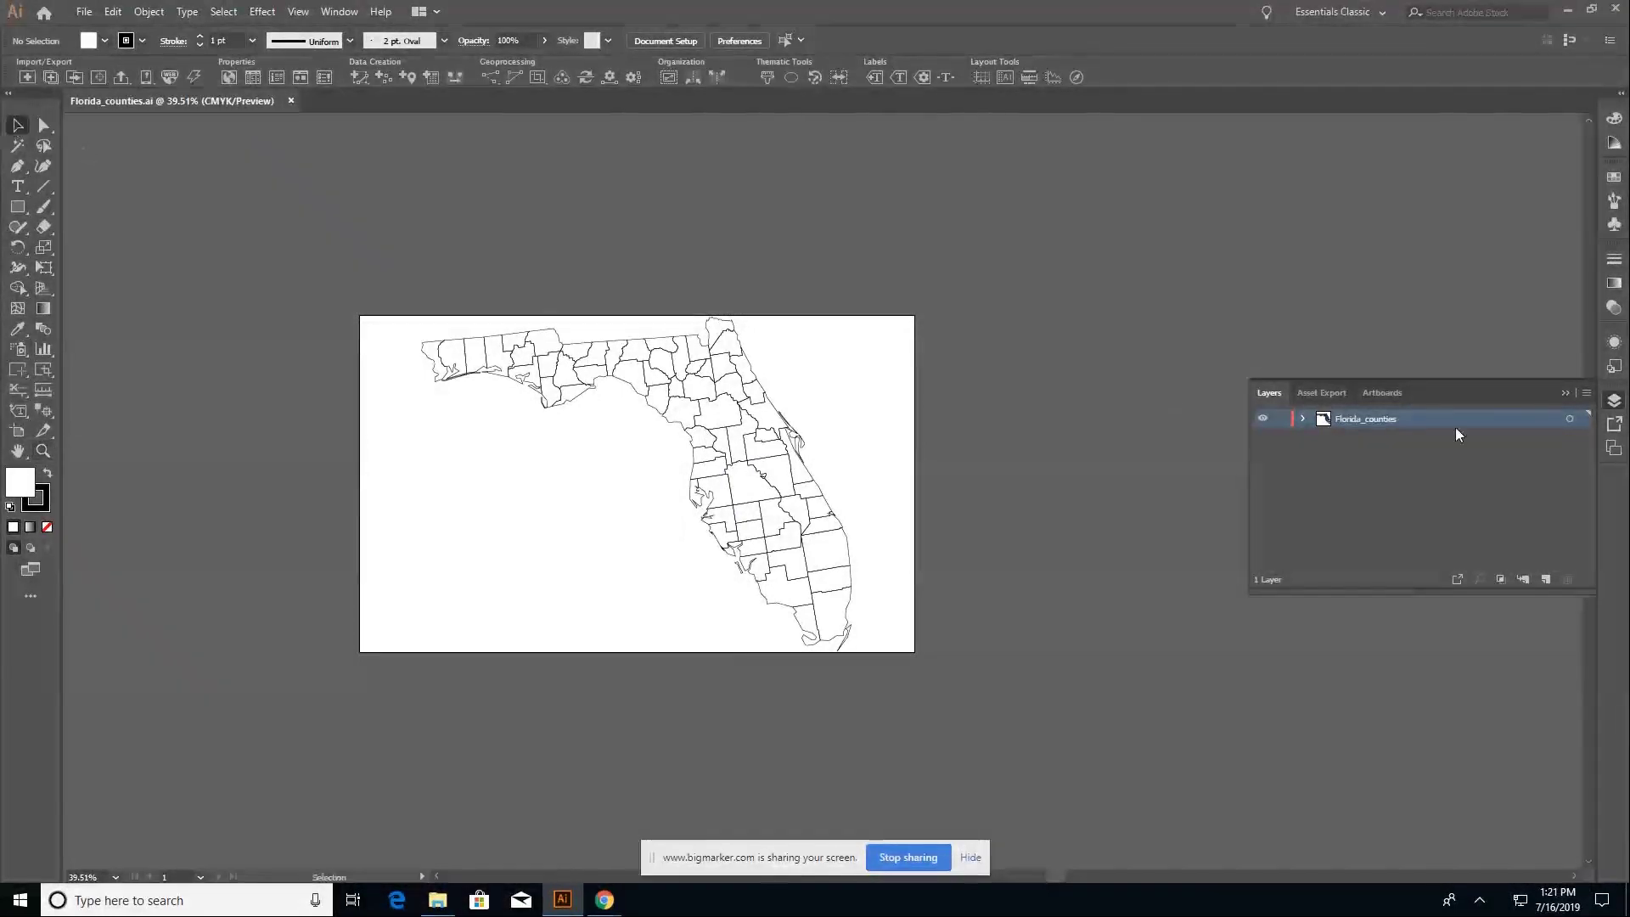
{"action": "left_click", "coordinate": [1569, 418]}
{"action": "left_click", "coordinate": [255, 76]}
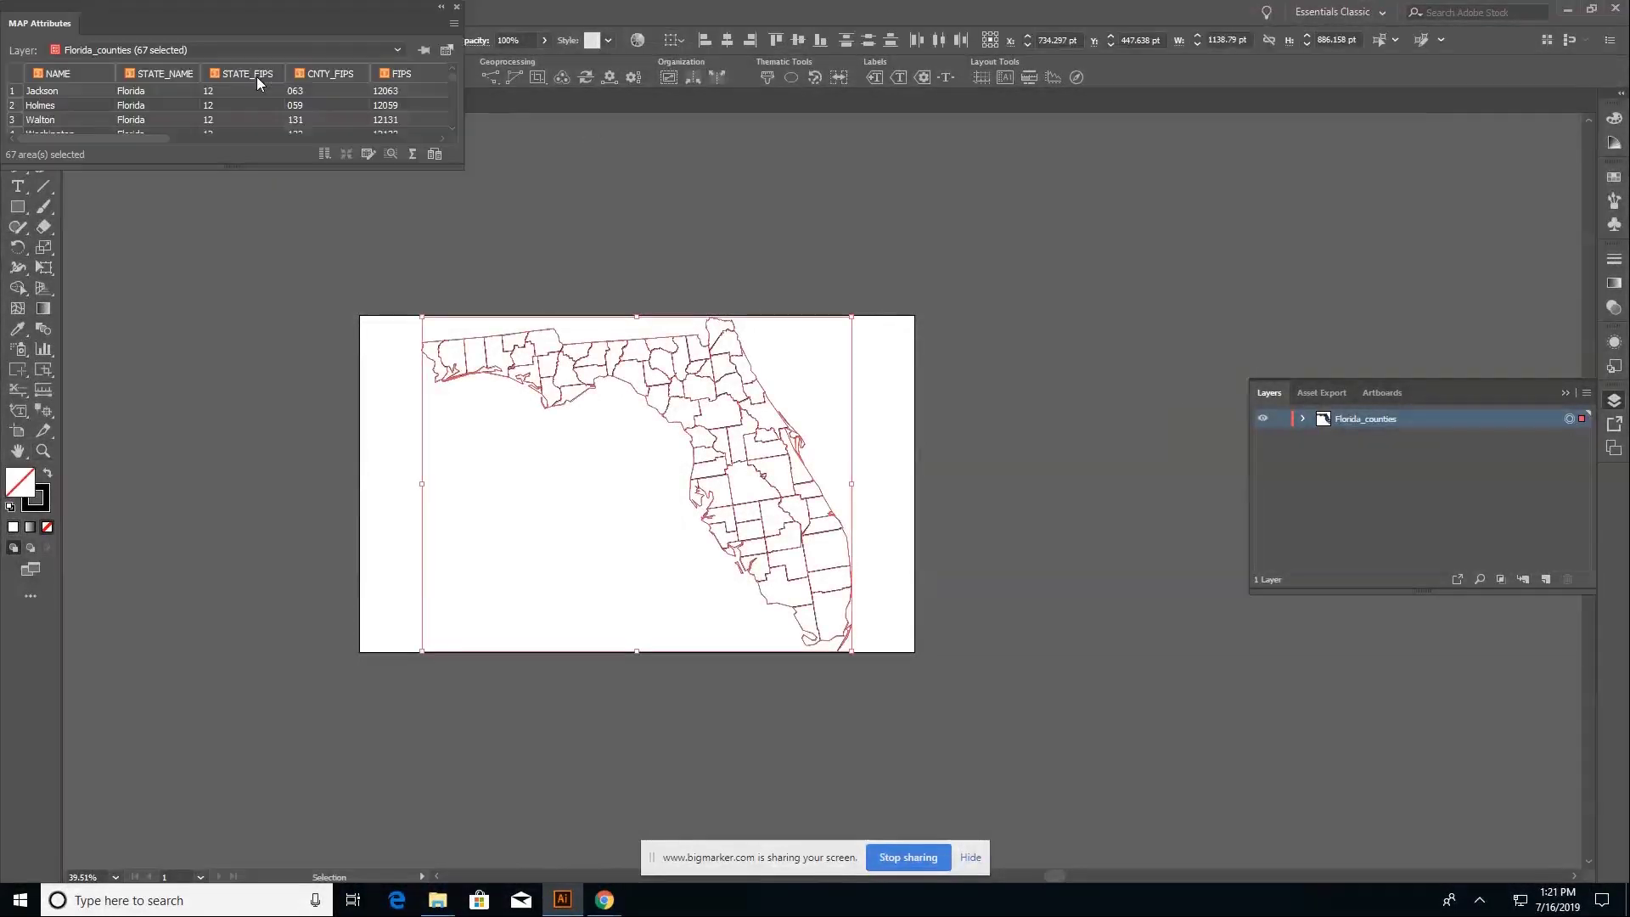
{"action": "left_click_drag", "start_coordinate": [287, 14], "coordinate": [452, 130]}
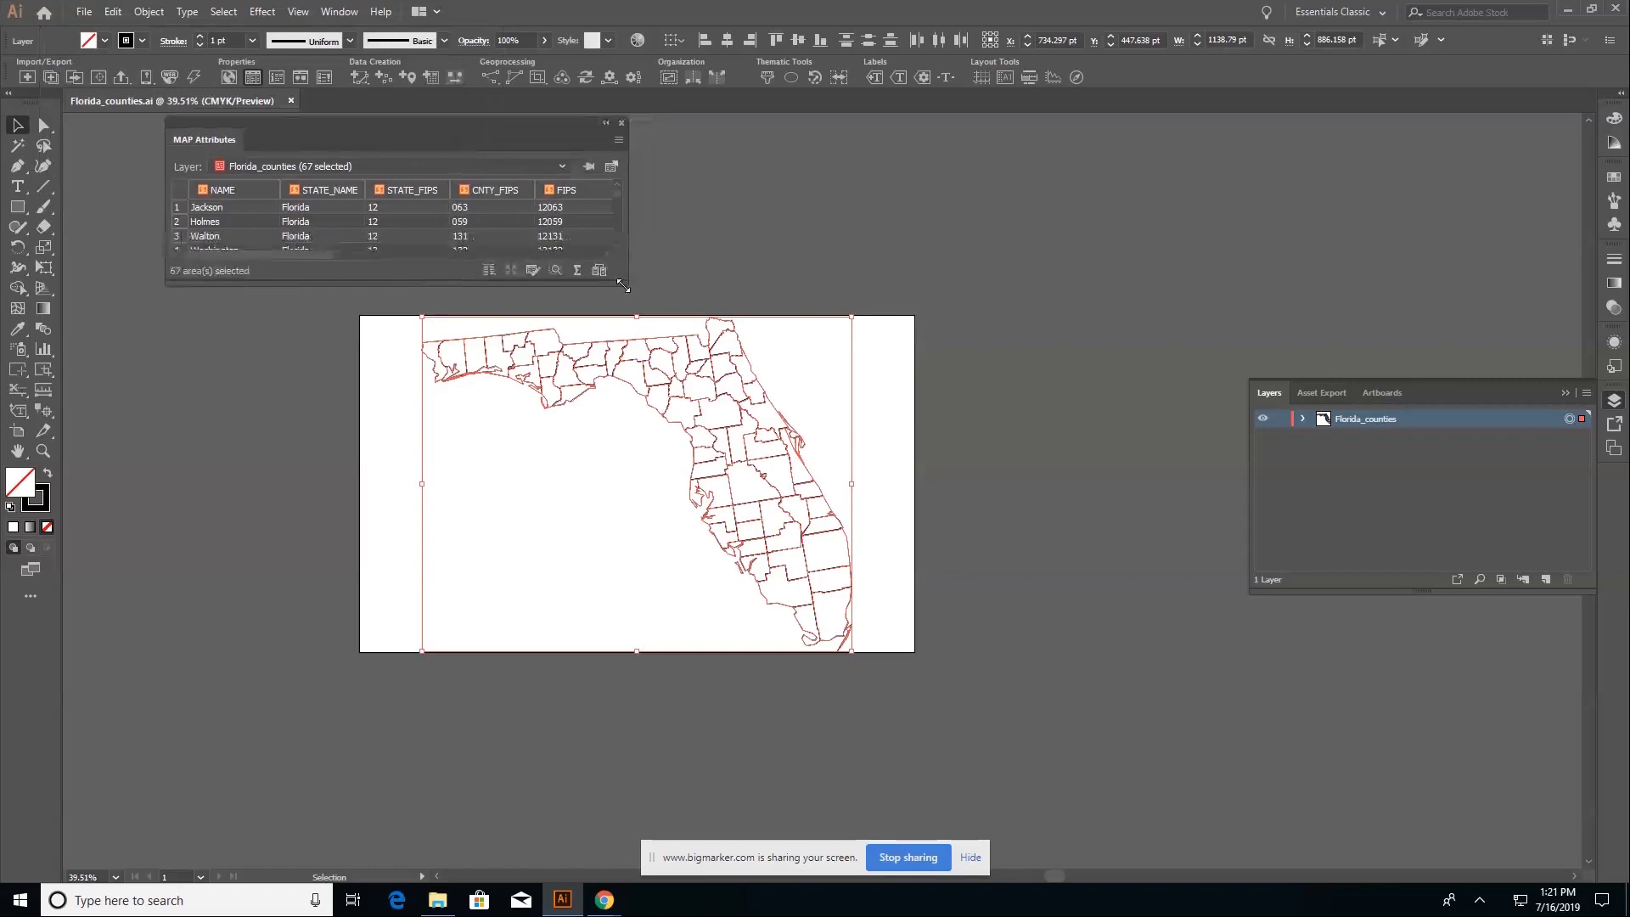
{"action": "left_click_drag", "start_coordinate": [623, 286], "coordinate": [1156, 472]}
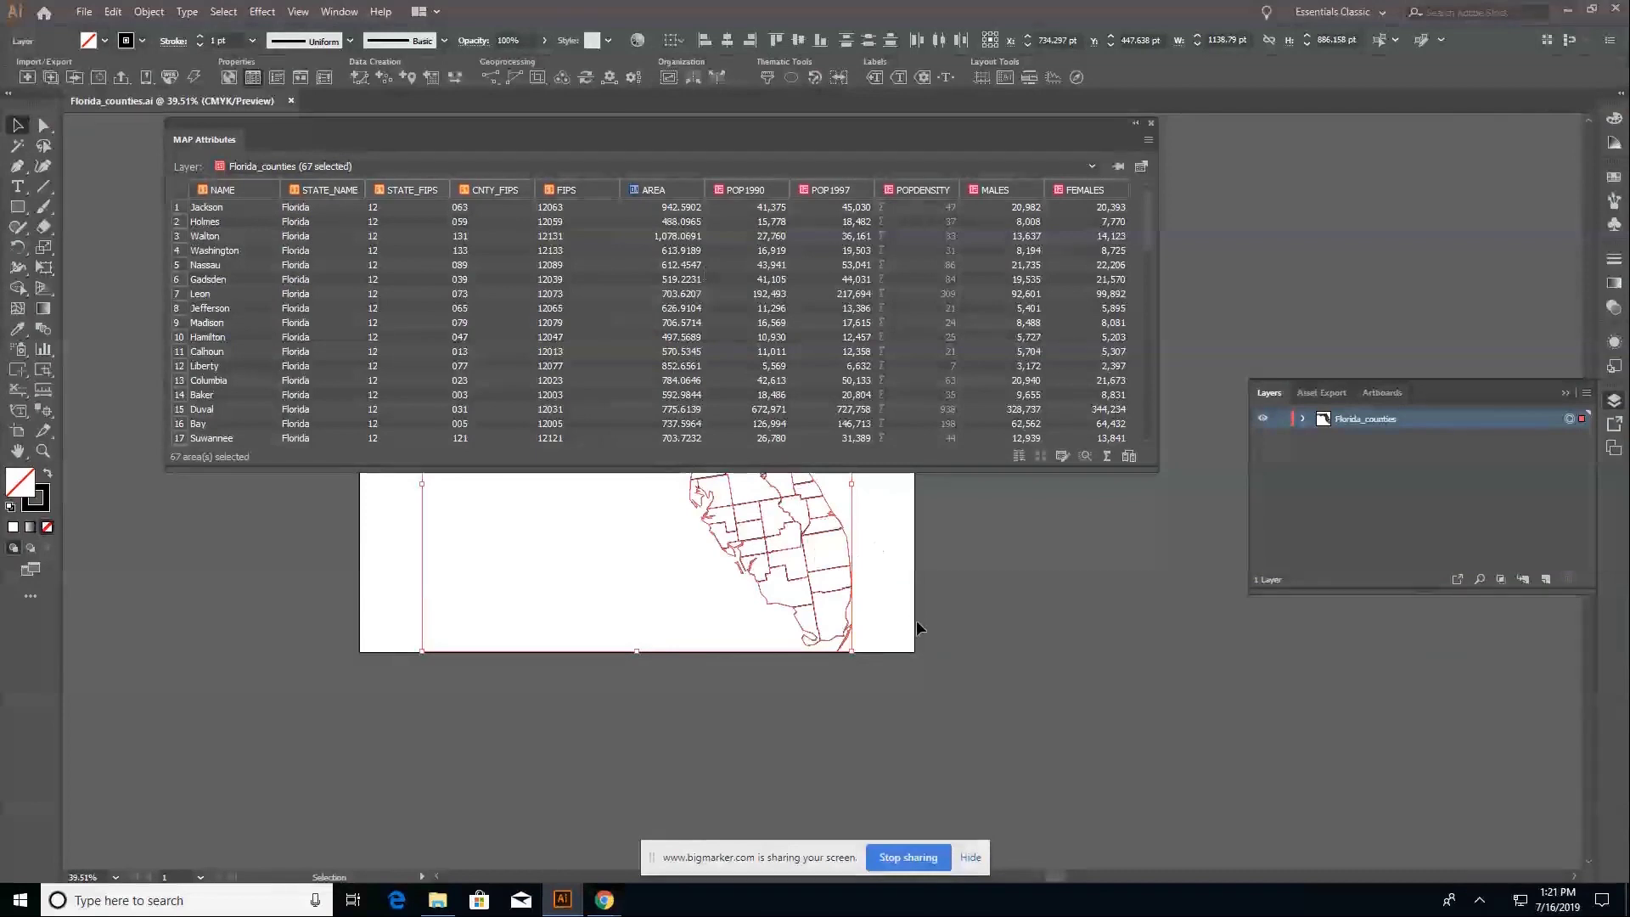
{"action": "scroll", "coordinate": [915, 620], "scroll_direction": "up", "scroll_amount": 3}
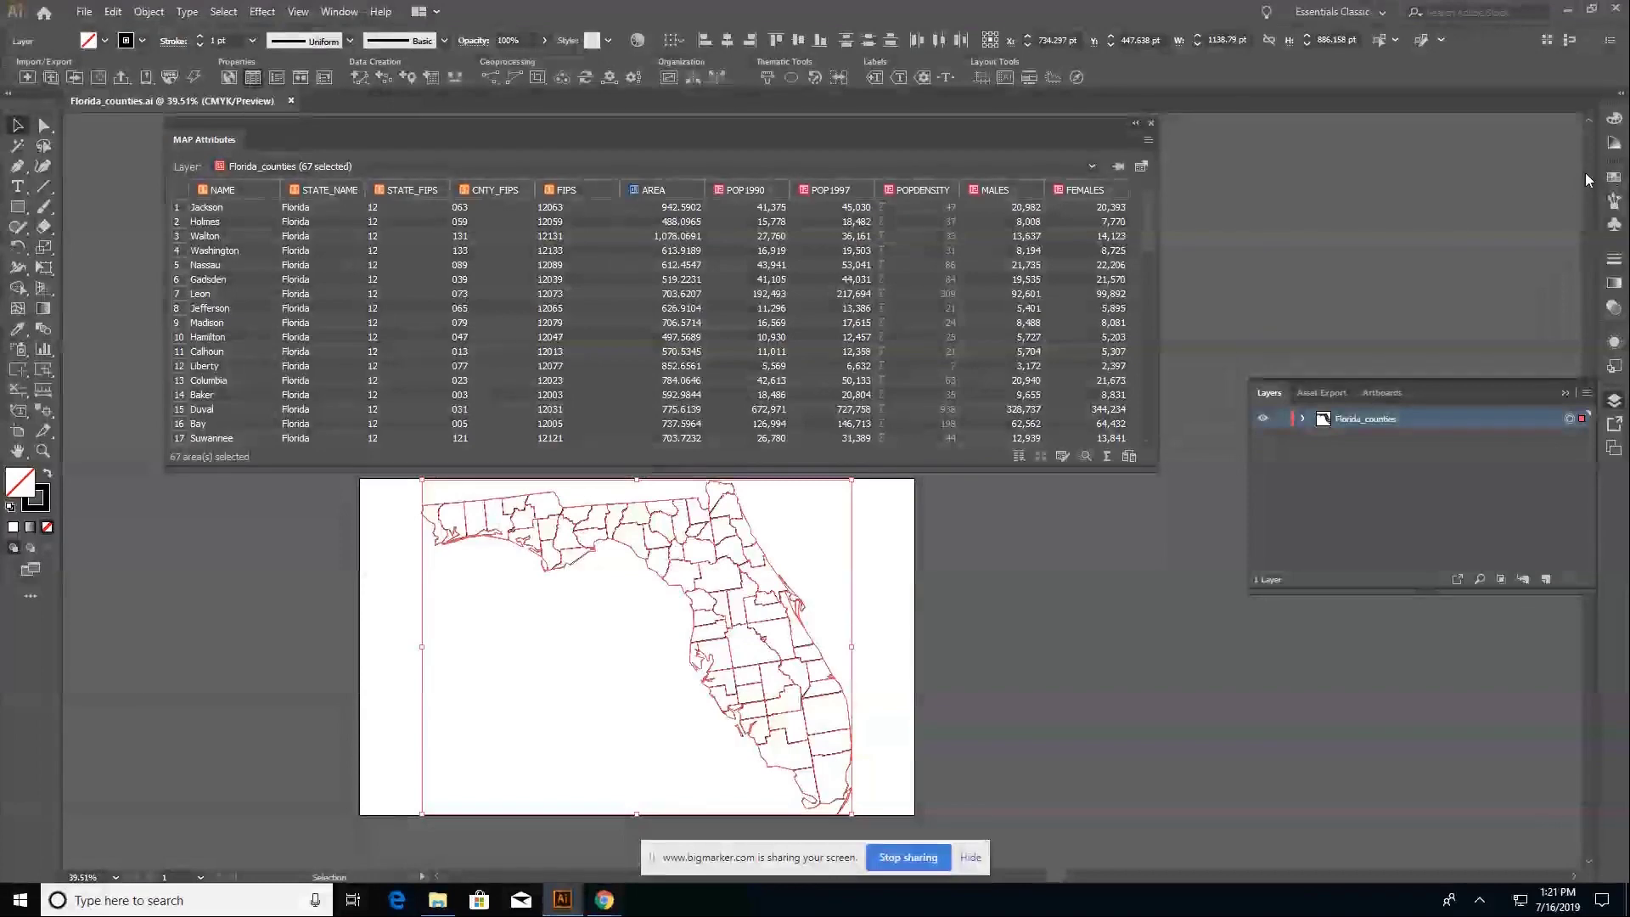
Step: Open the Swatches panel and enlarge it taller and wider to reveal its colour groups
{"action": "left_click", "coordinate": [1613, 176]}
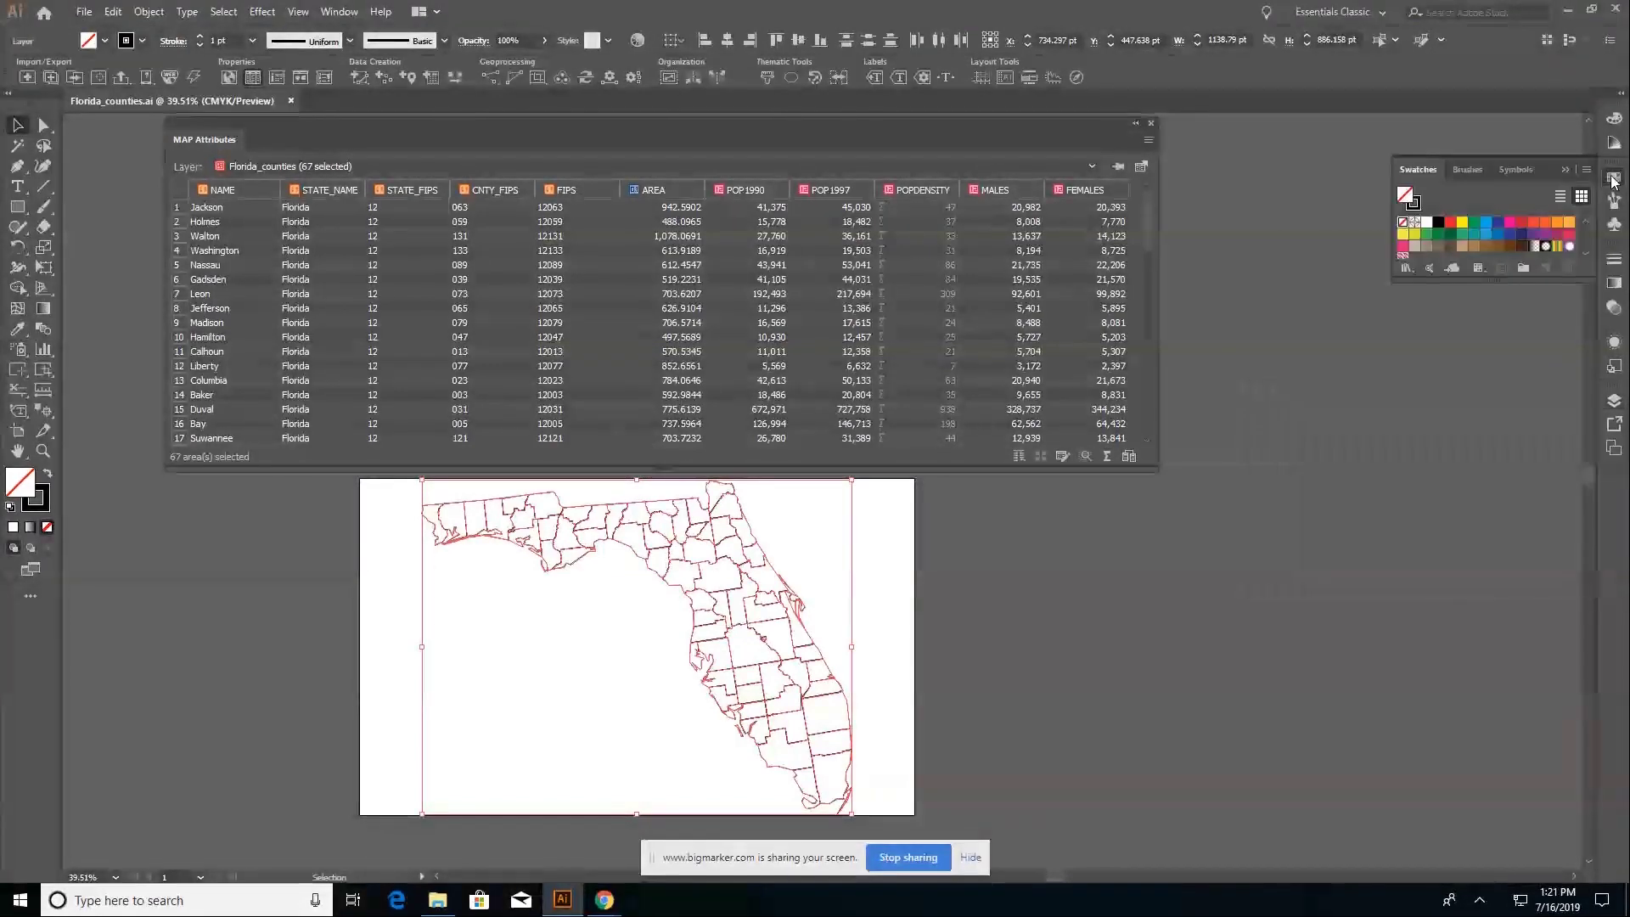
{"action": "left_click_drag", "start_coordinate": [1494, 283], "coordinate": [1485, 347]}
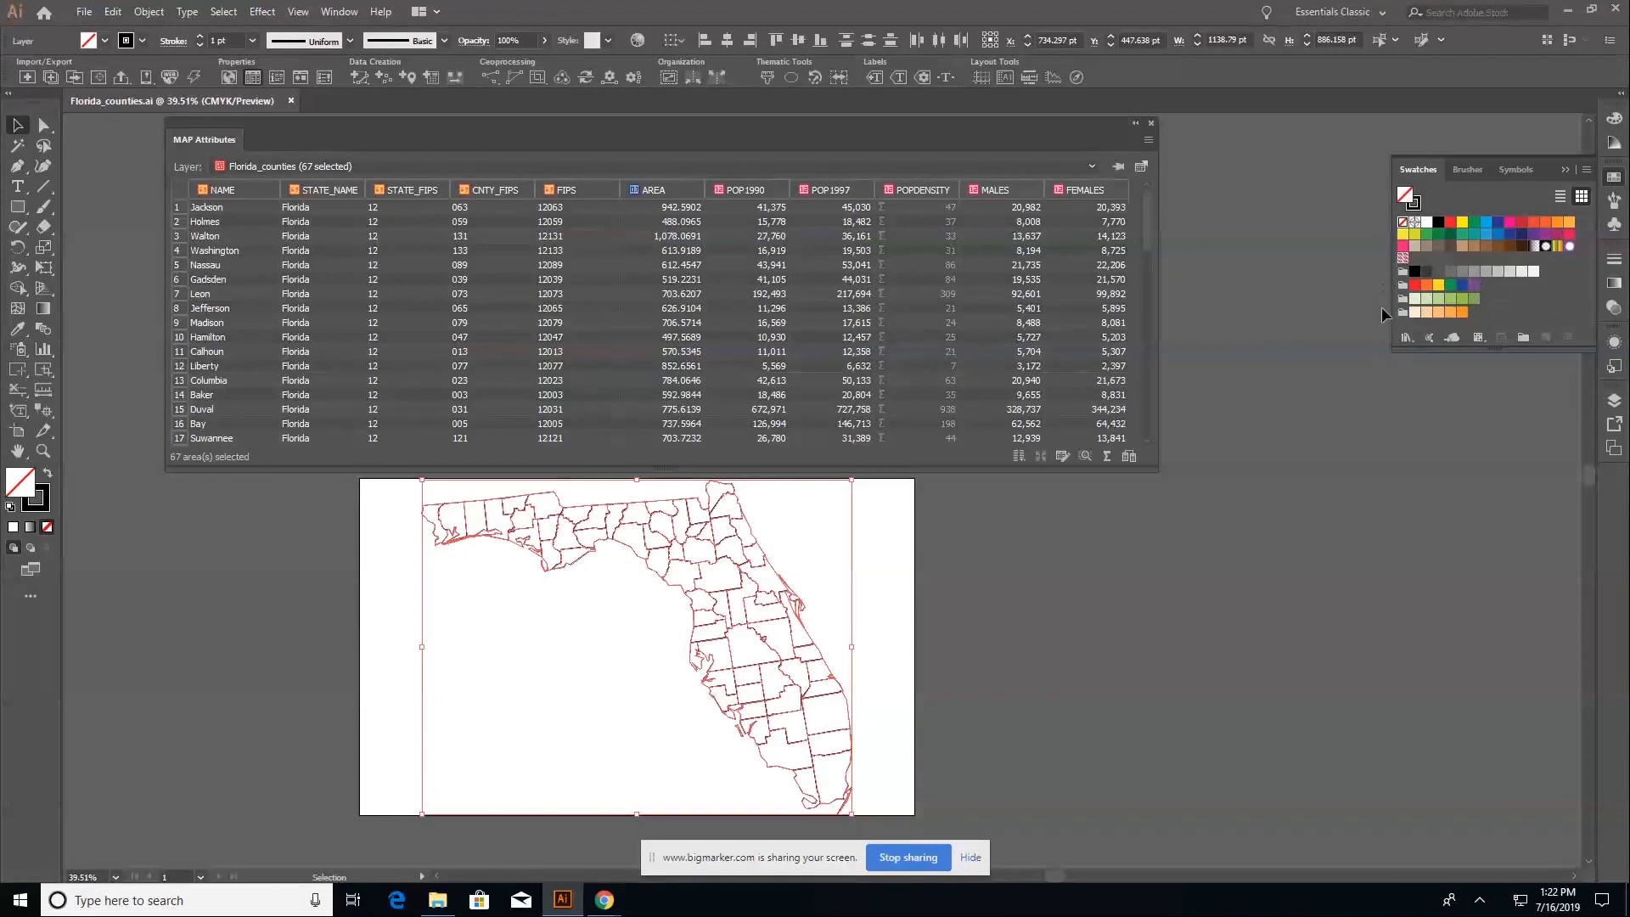
{"action": "left_click_drag", "start_coordinate": [1392, 323], "coordinate": [1328, 323]}
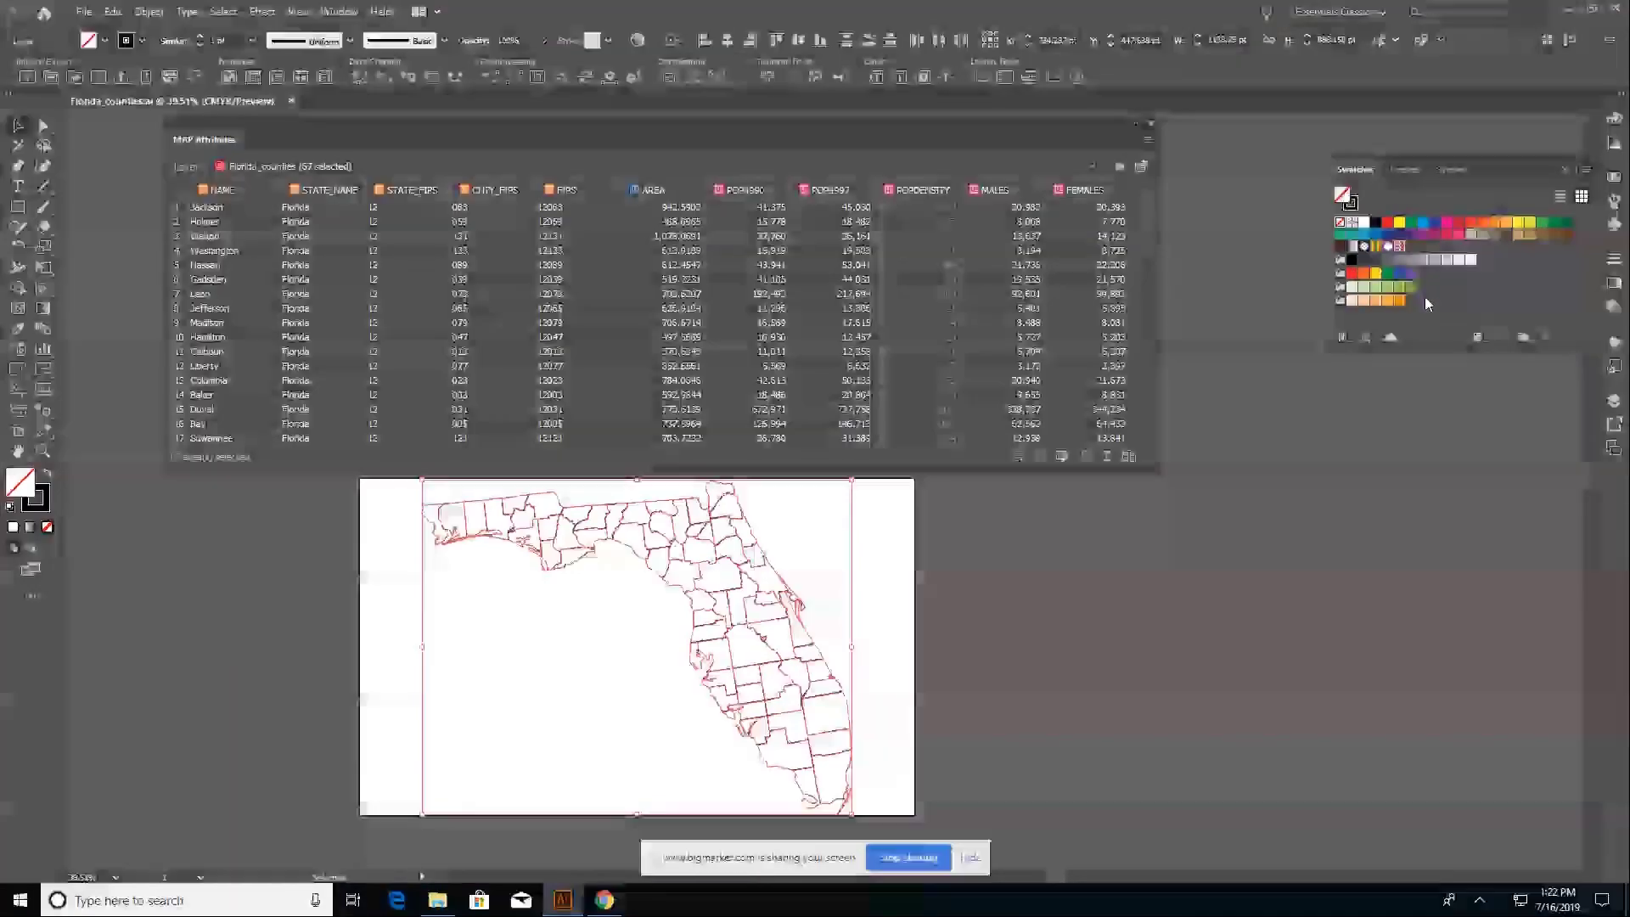
Step: Browse Swatch Libraries > MAP Swatches, then select and deselect the green colour group
{"action": "left_click", "coordinate": [1345, 338]}
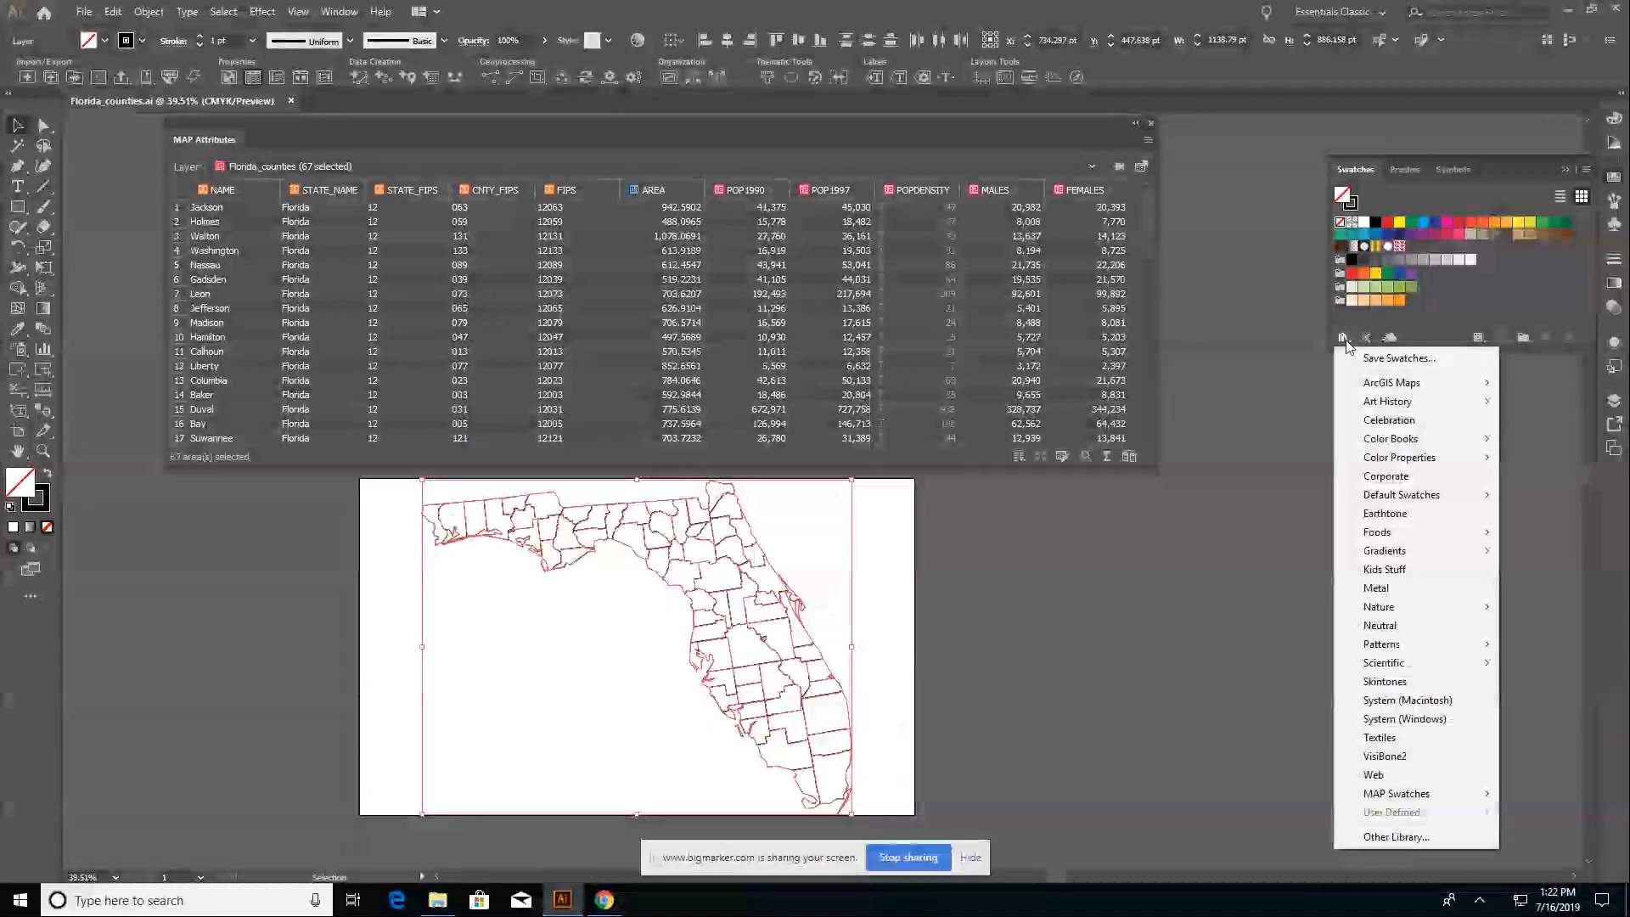
{"action": "mouse_move", "coordinate": [1413, 794]}
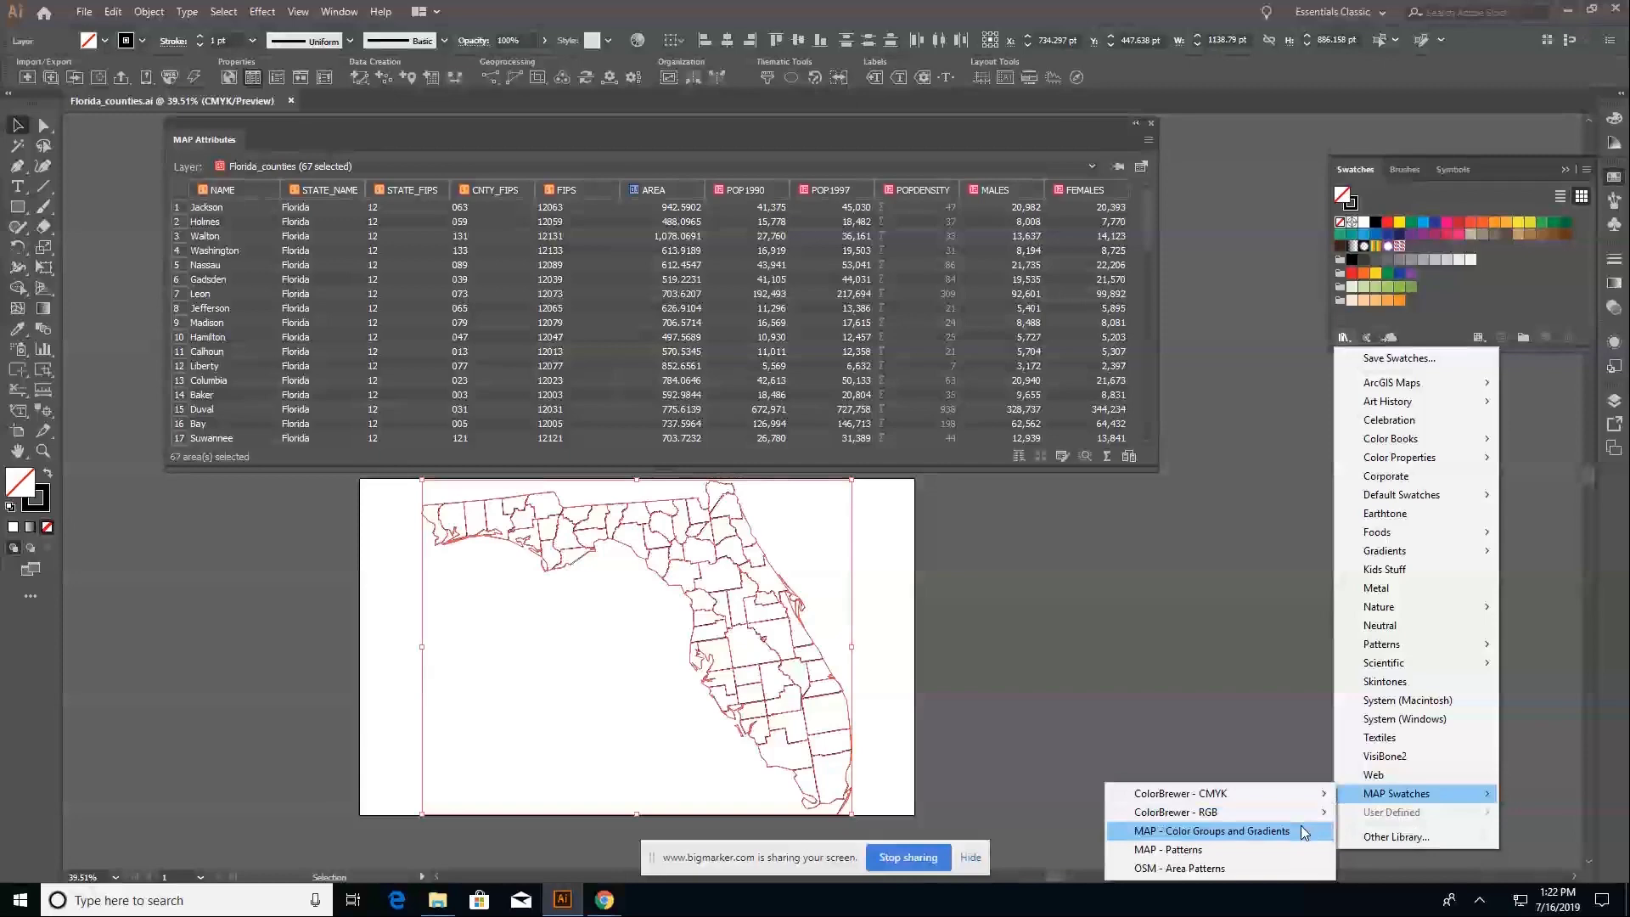
{"action": "left_click", "coordinate": [1437, 287]}
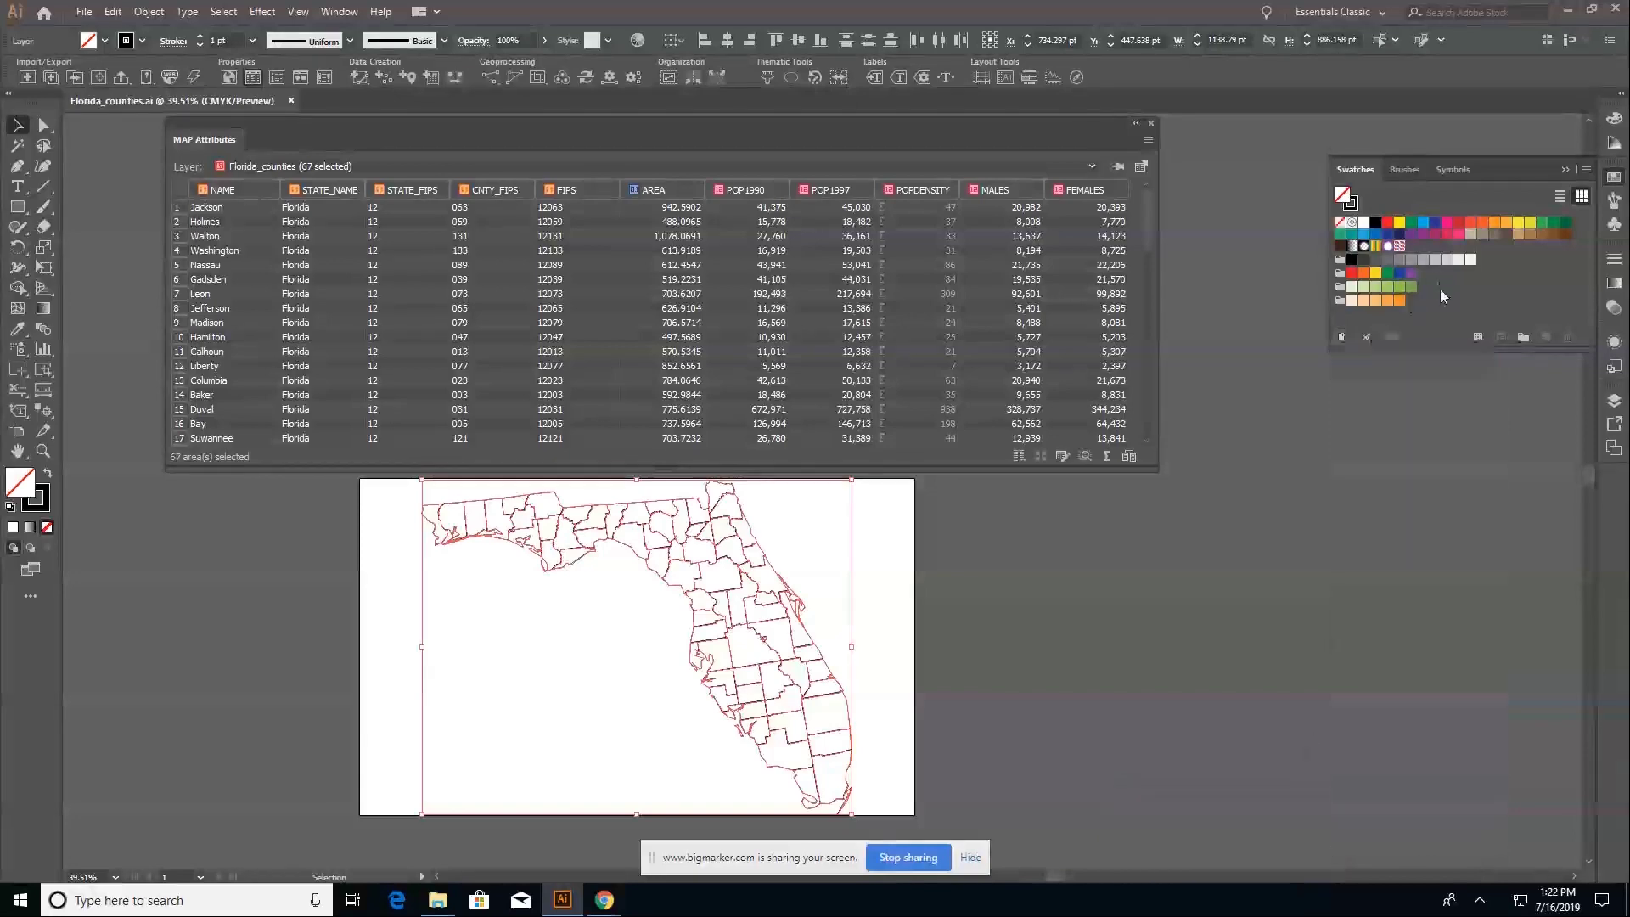
{"action": "left_click", "coordinate": [1409, 288]}
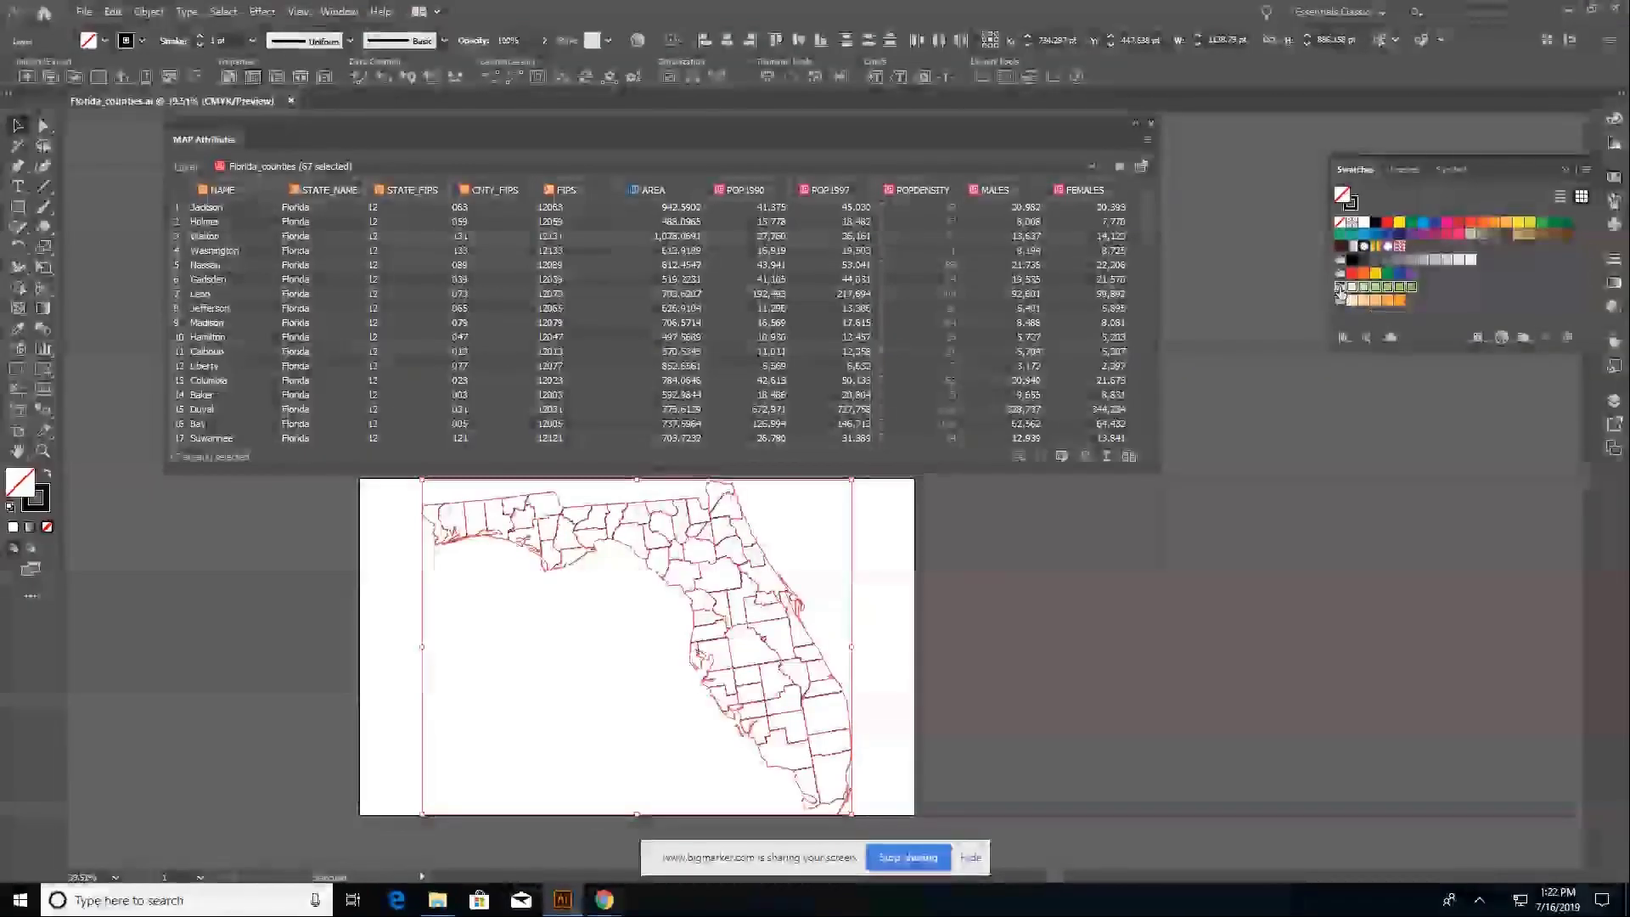
{"action": "left_click", "coordinate": [1440, 309]}
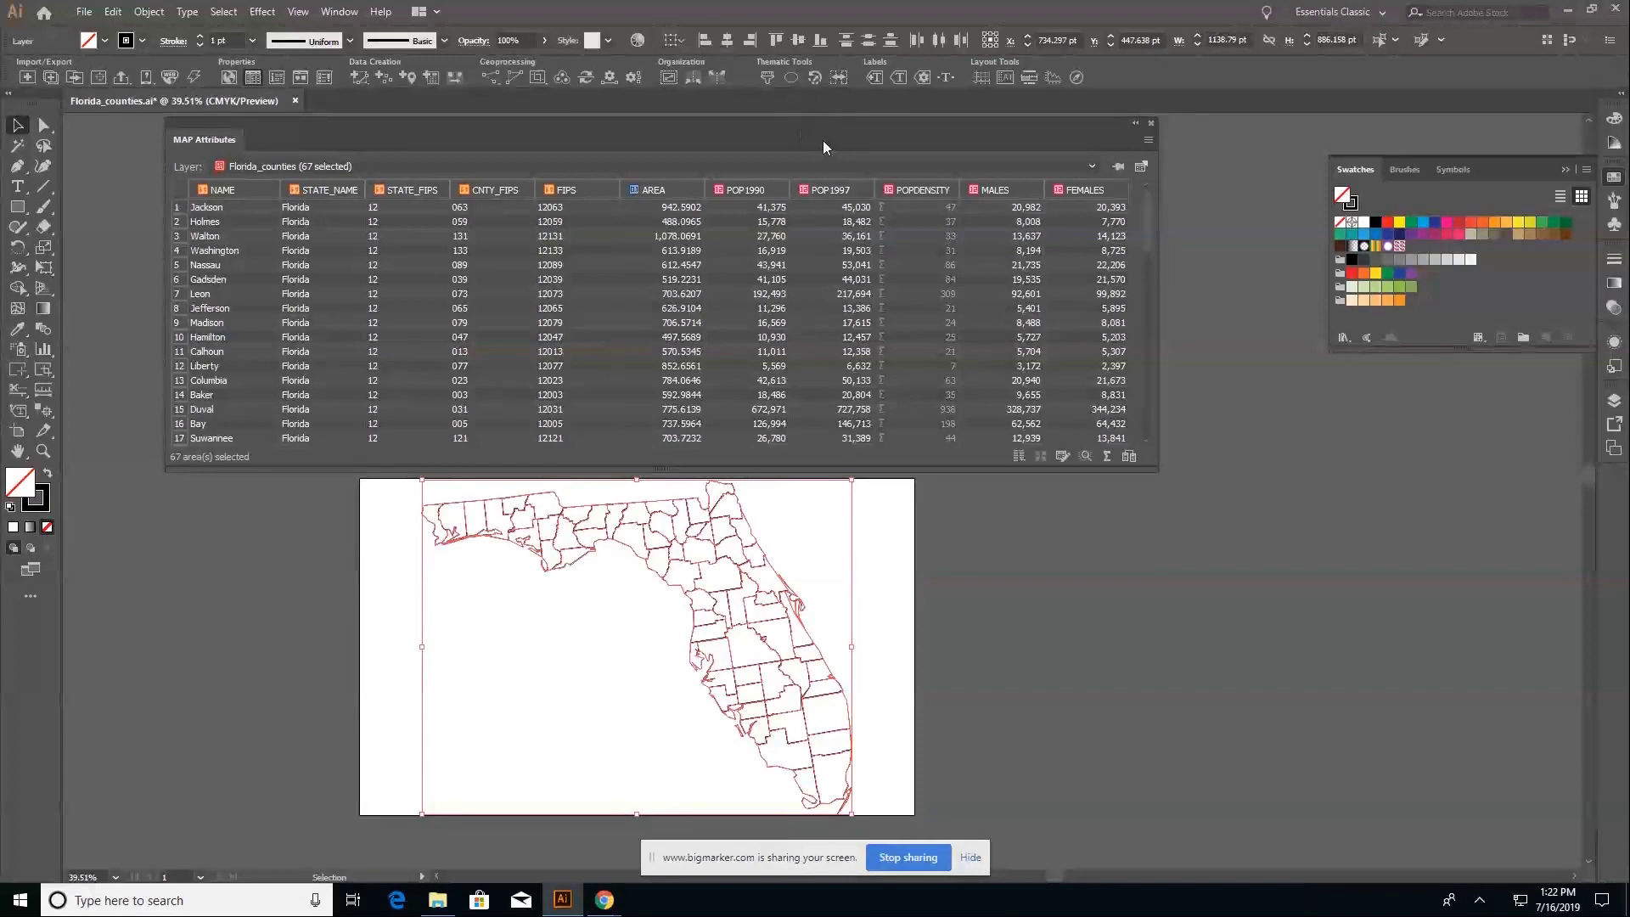
Step: Float the MAP Themes panel and start a new theme named 'Population Density'
{"action": "left_click", "coordinate": [762, 76]}
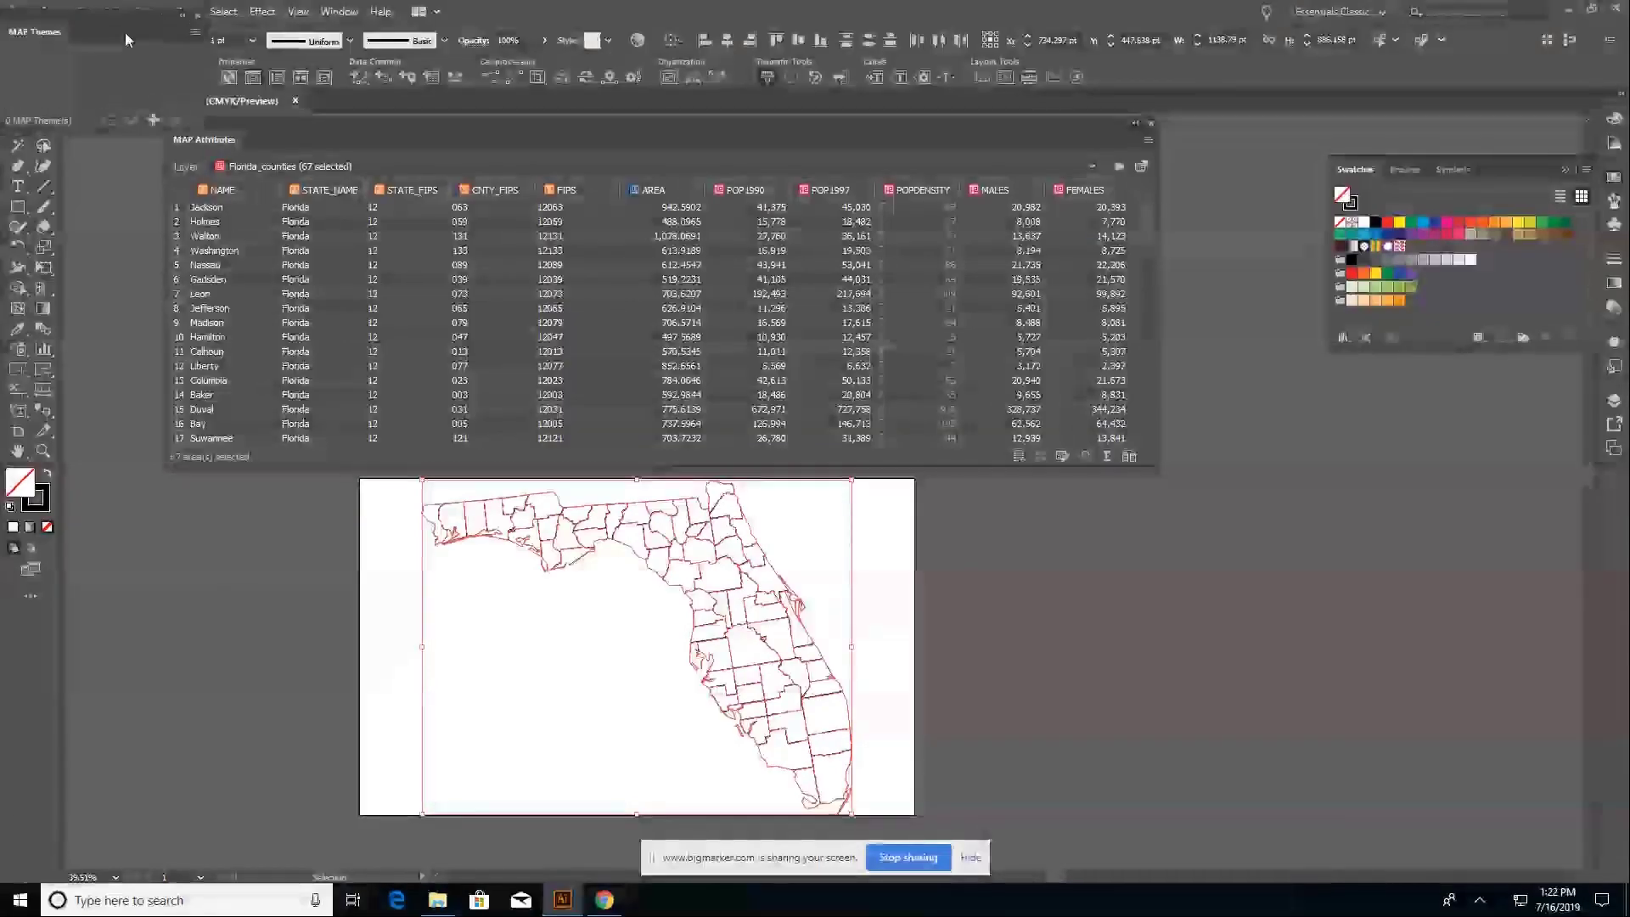
{"action": "left_click_drag", "start_coordinate": [185, 72], "coordinate": [1017, 503]}
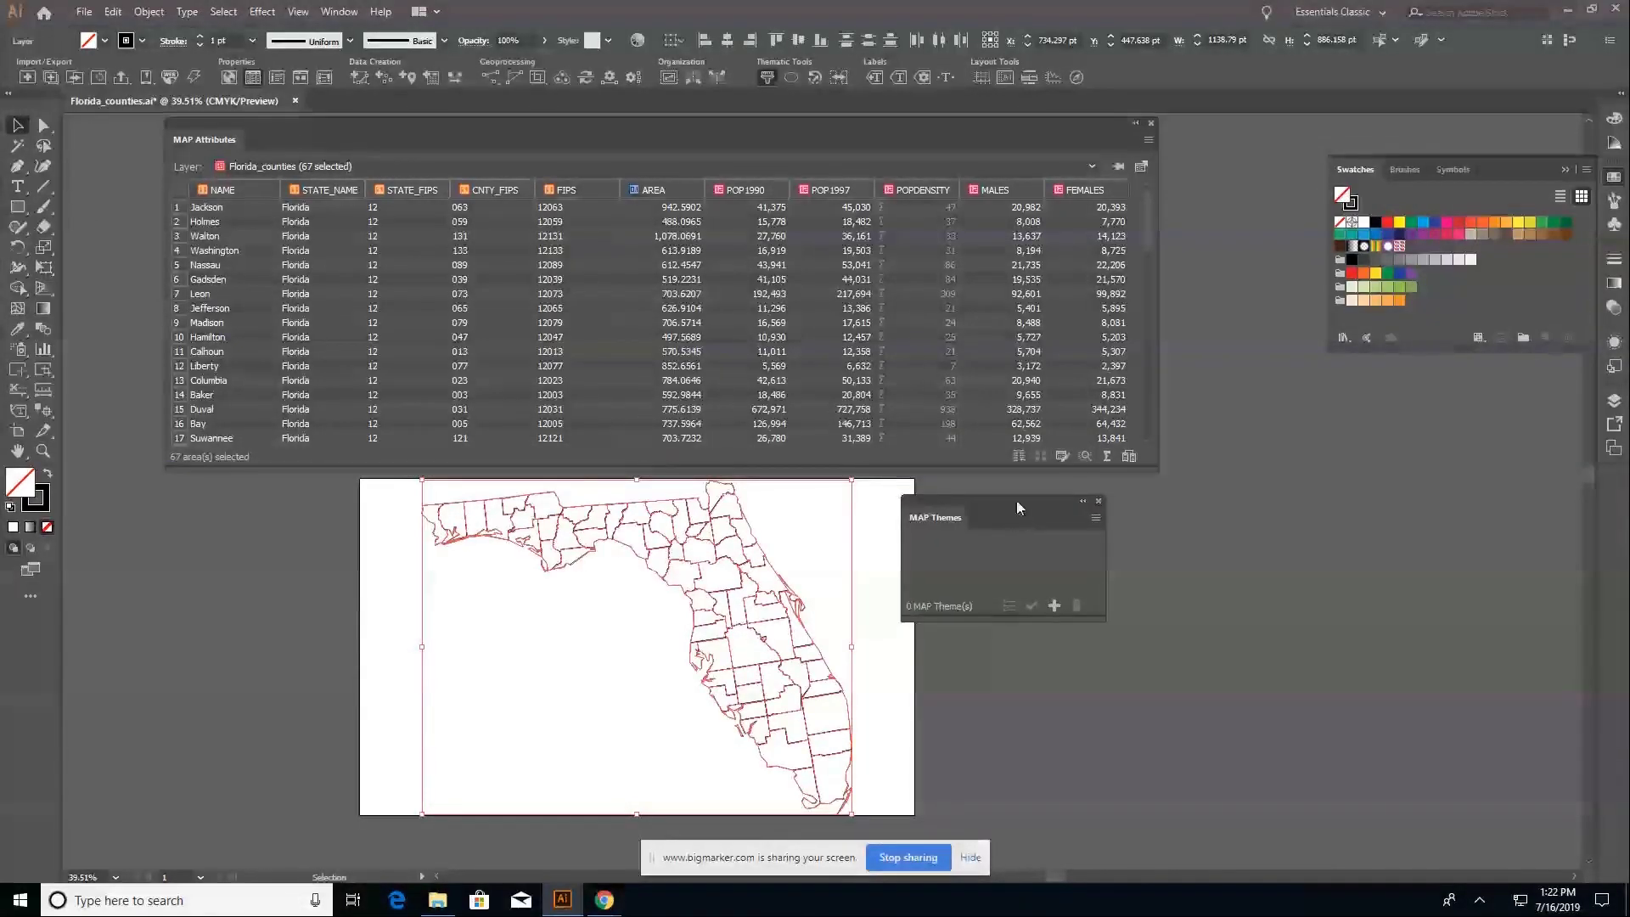
{"action": "left_click", "coordinate": [1054, 605]}
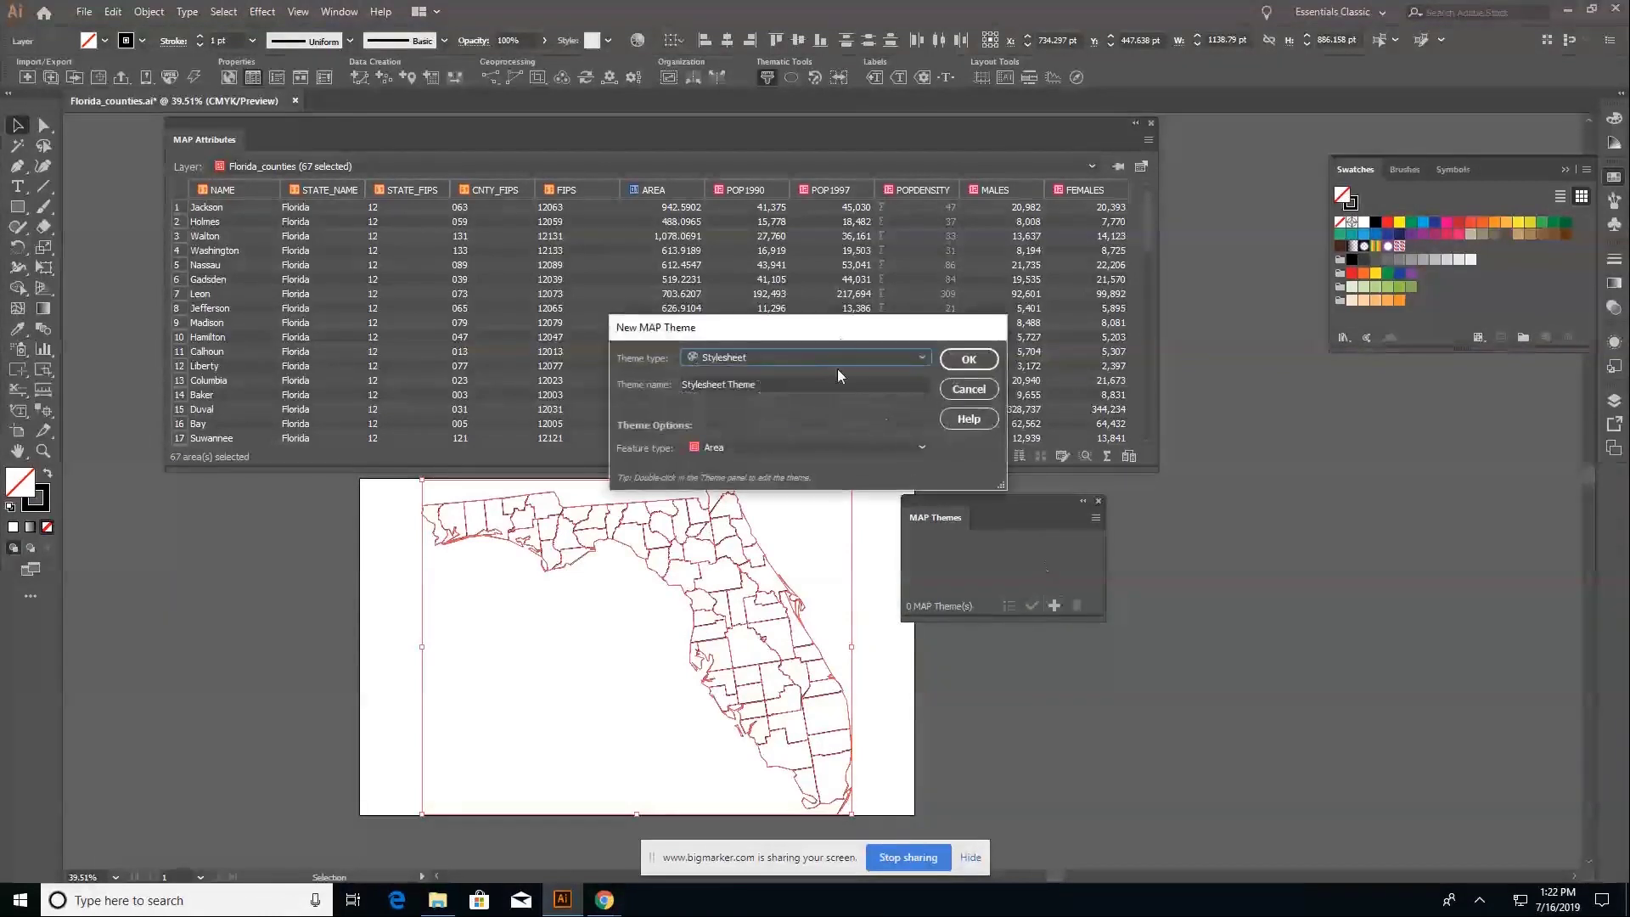
{"action": "left_click", "coordinate": [821, 381]}
{"action": "left_click", "coordinate": [708, 388]}
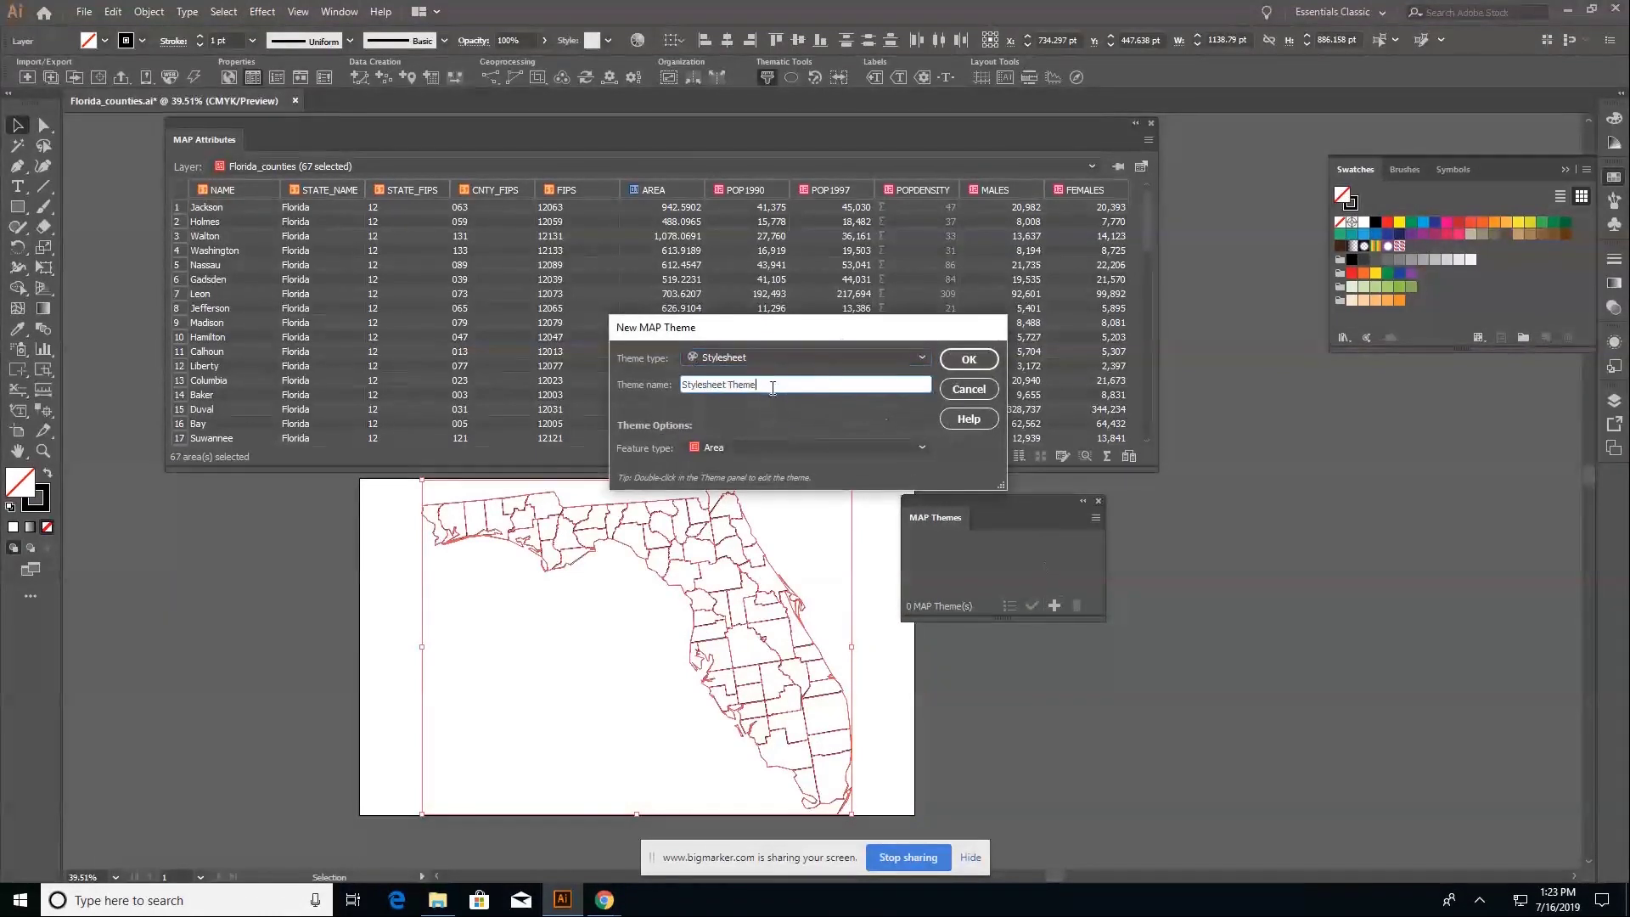
{"action": "double_click", "coordinate": [708, 388]}
{"action": "key", "text": "ctrl+a"}
{"action": "key", "text": "BackSpace"}
{"action": "type", "text": "Population"}
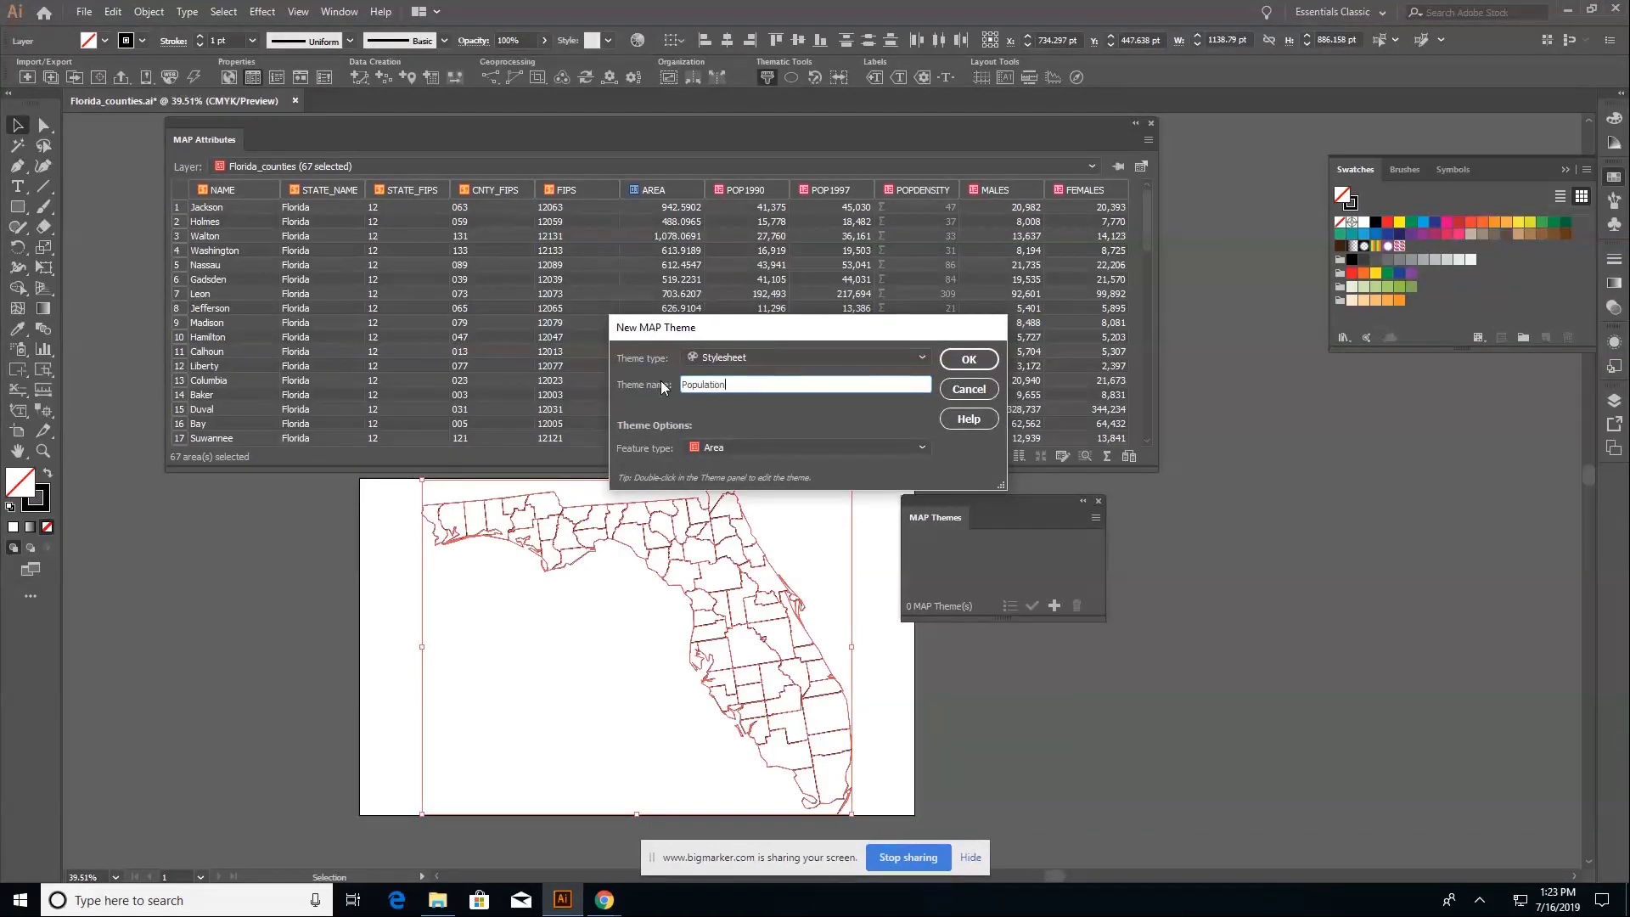
{"action": "type", "text": " Density"}
Step: Confirm the Population Density theme and open it in the Edit Stylesheet Theme dialog
{"action": "left_click", "coordinate": [968, 359]}
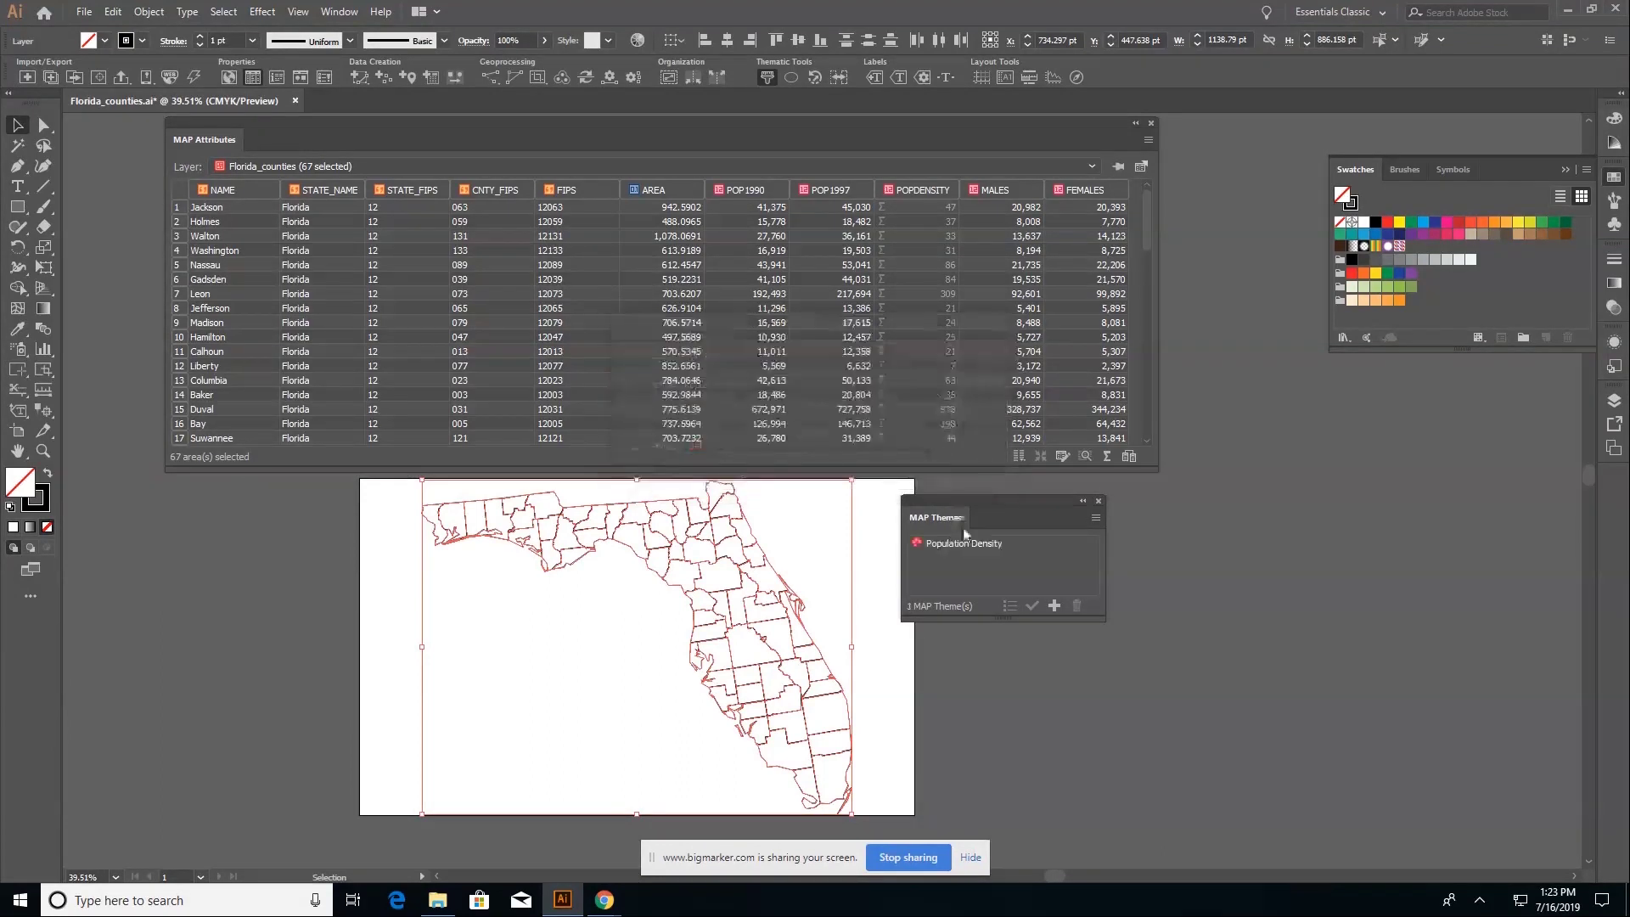
{"action": "left_click", "coordinate": [980, 545]}
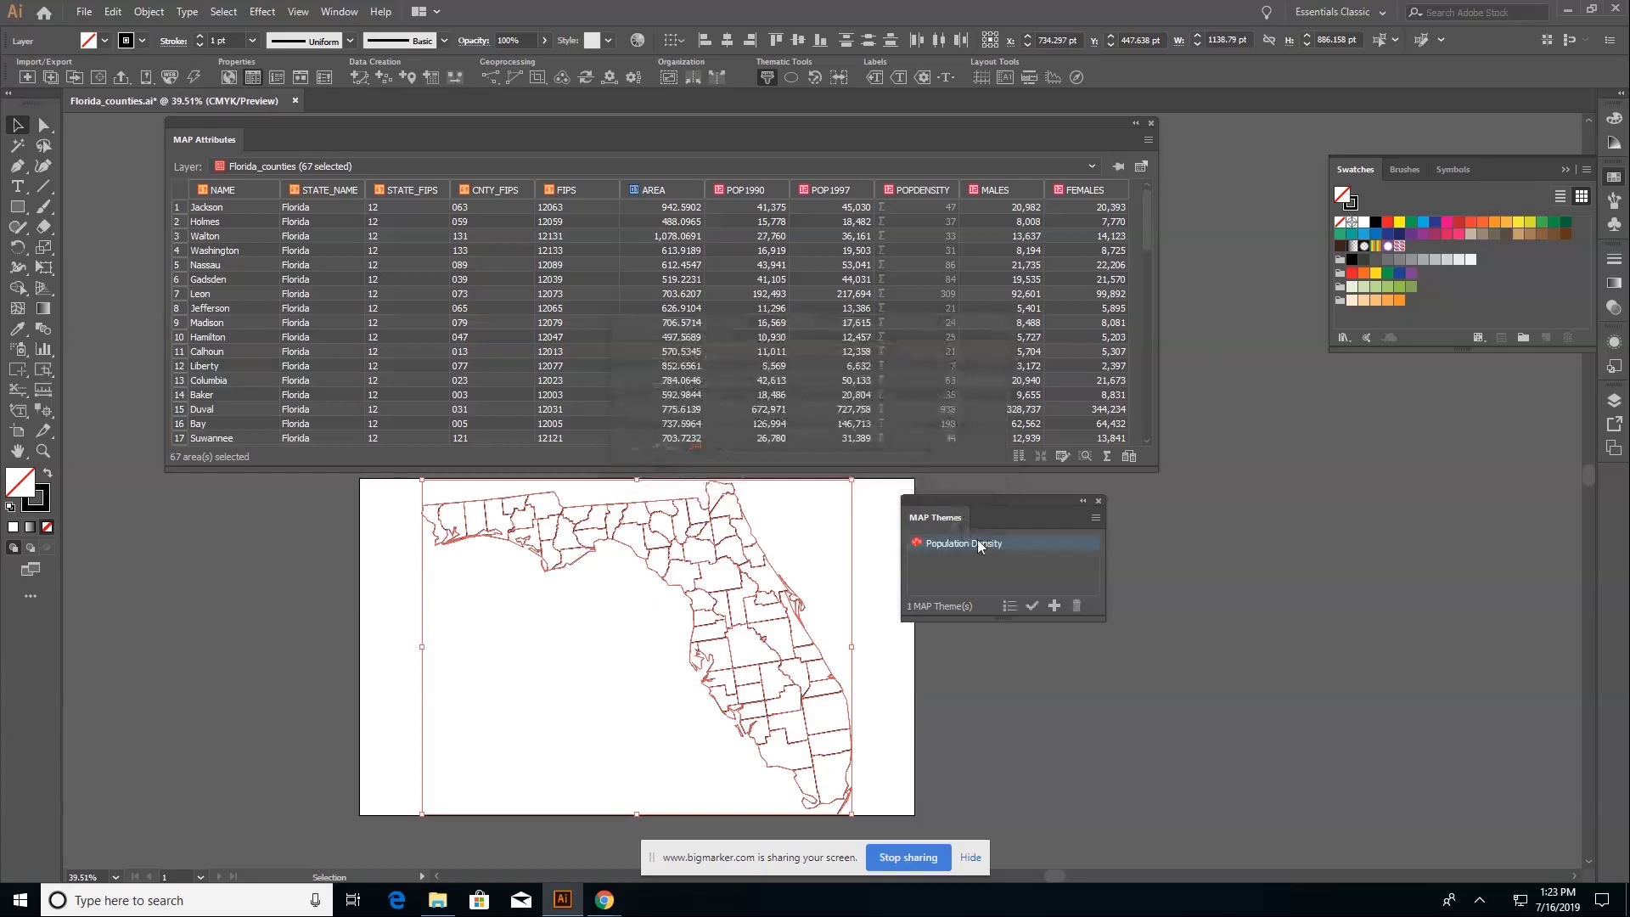
{"action": "double_click", "coordinate": [976, 543]}
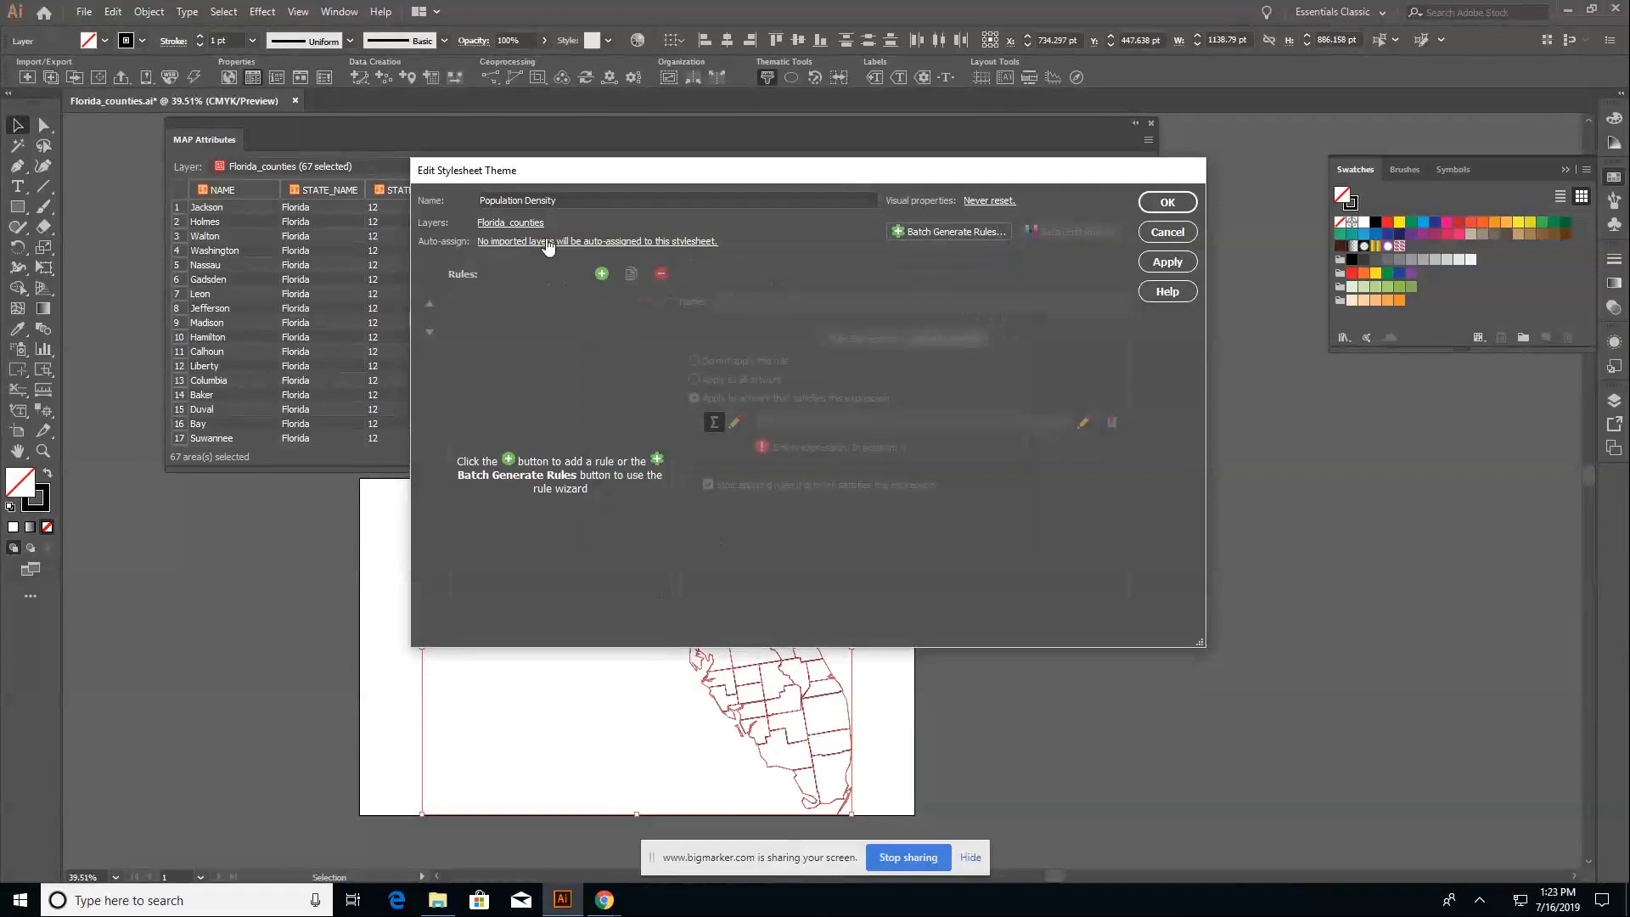
Step: Add Rule 1 for matching artwork, then open Batch Generate Rules for the Florida_counties layer
{"action": "left_click", "coordinate": [601, 273]}
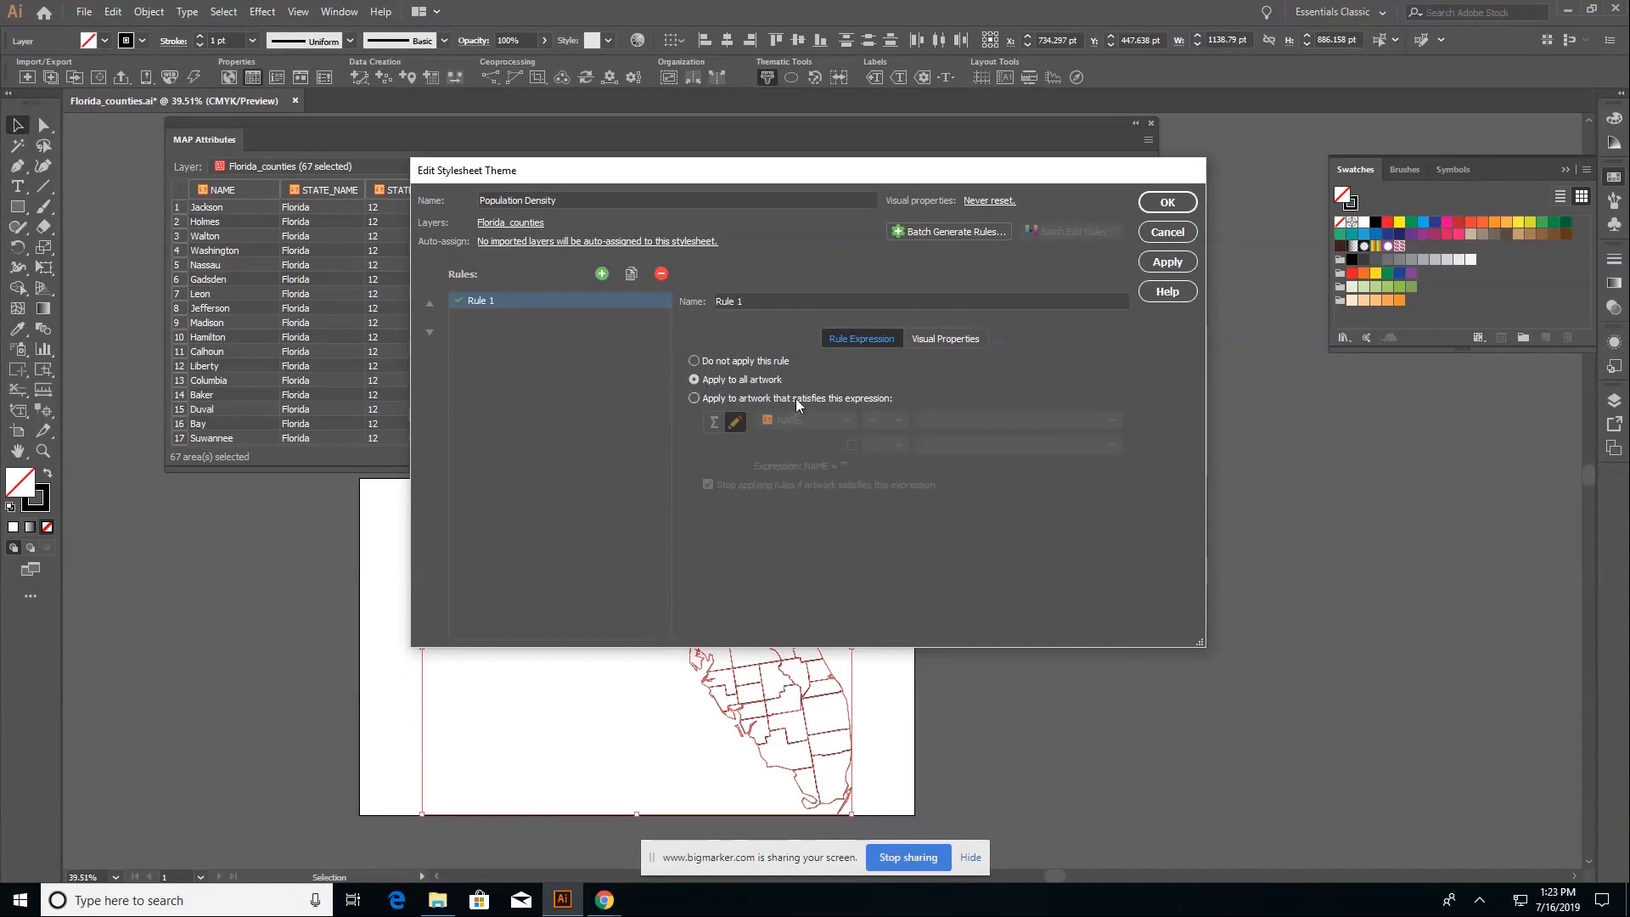
{"action": "left_click", "coordinate": [796, 399]}
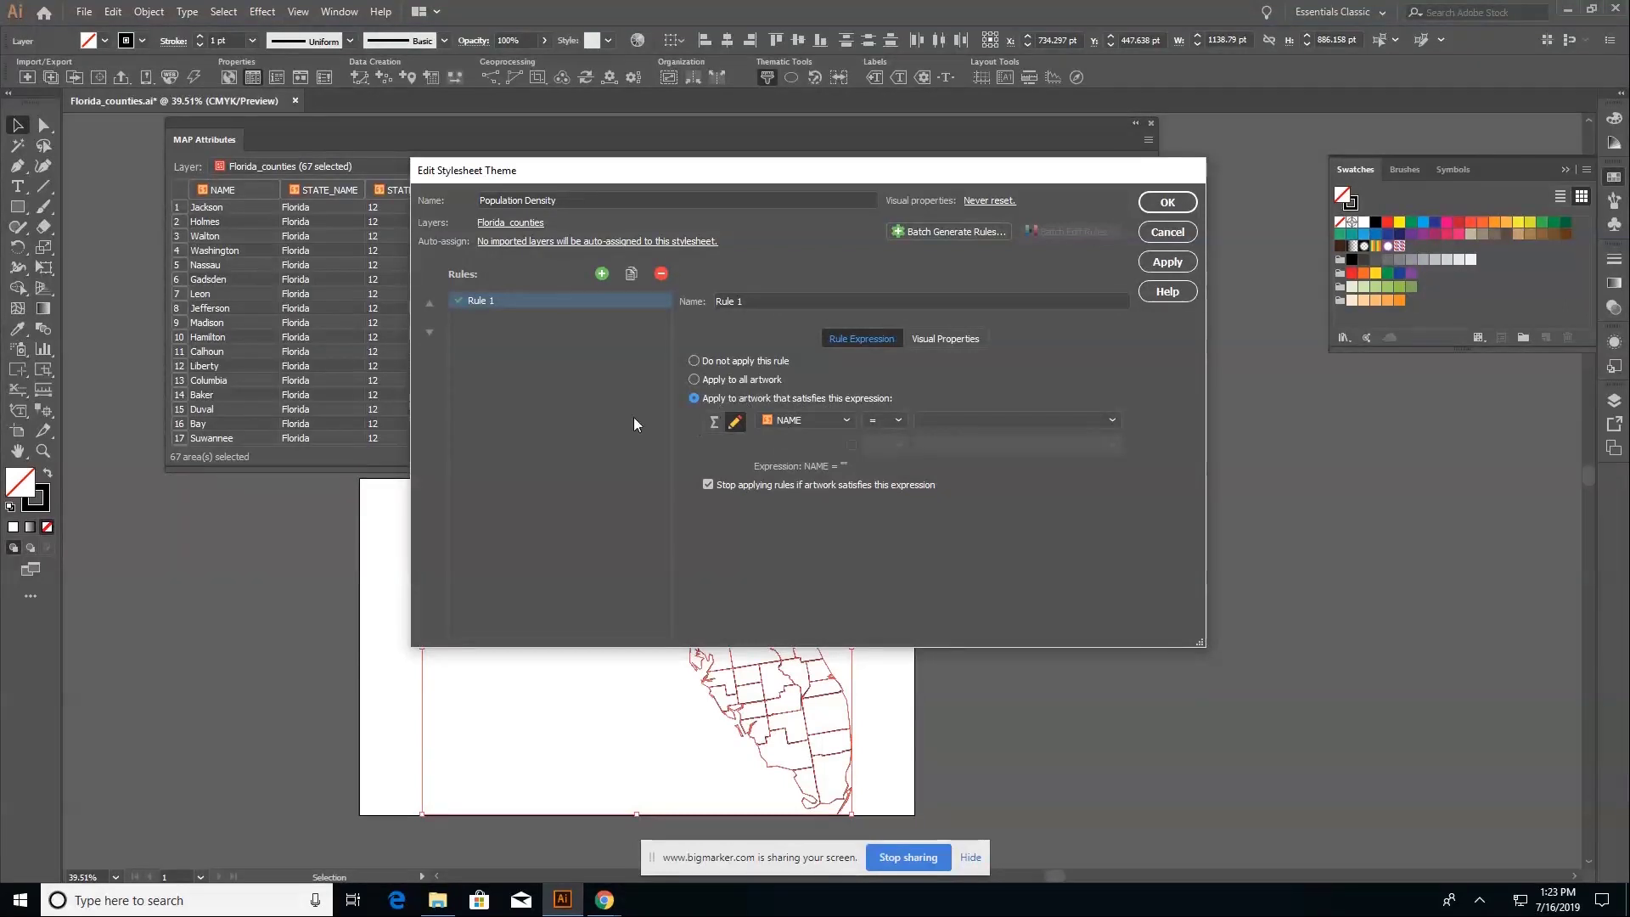
{"action": "left_click_drag", "start_coordinate": [734, 178], "coordinate": [688, 262]}
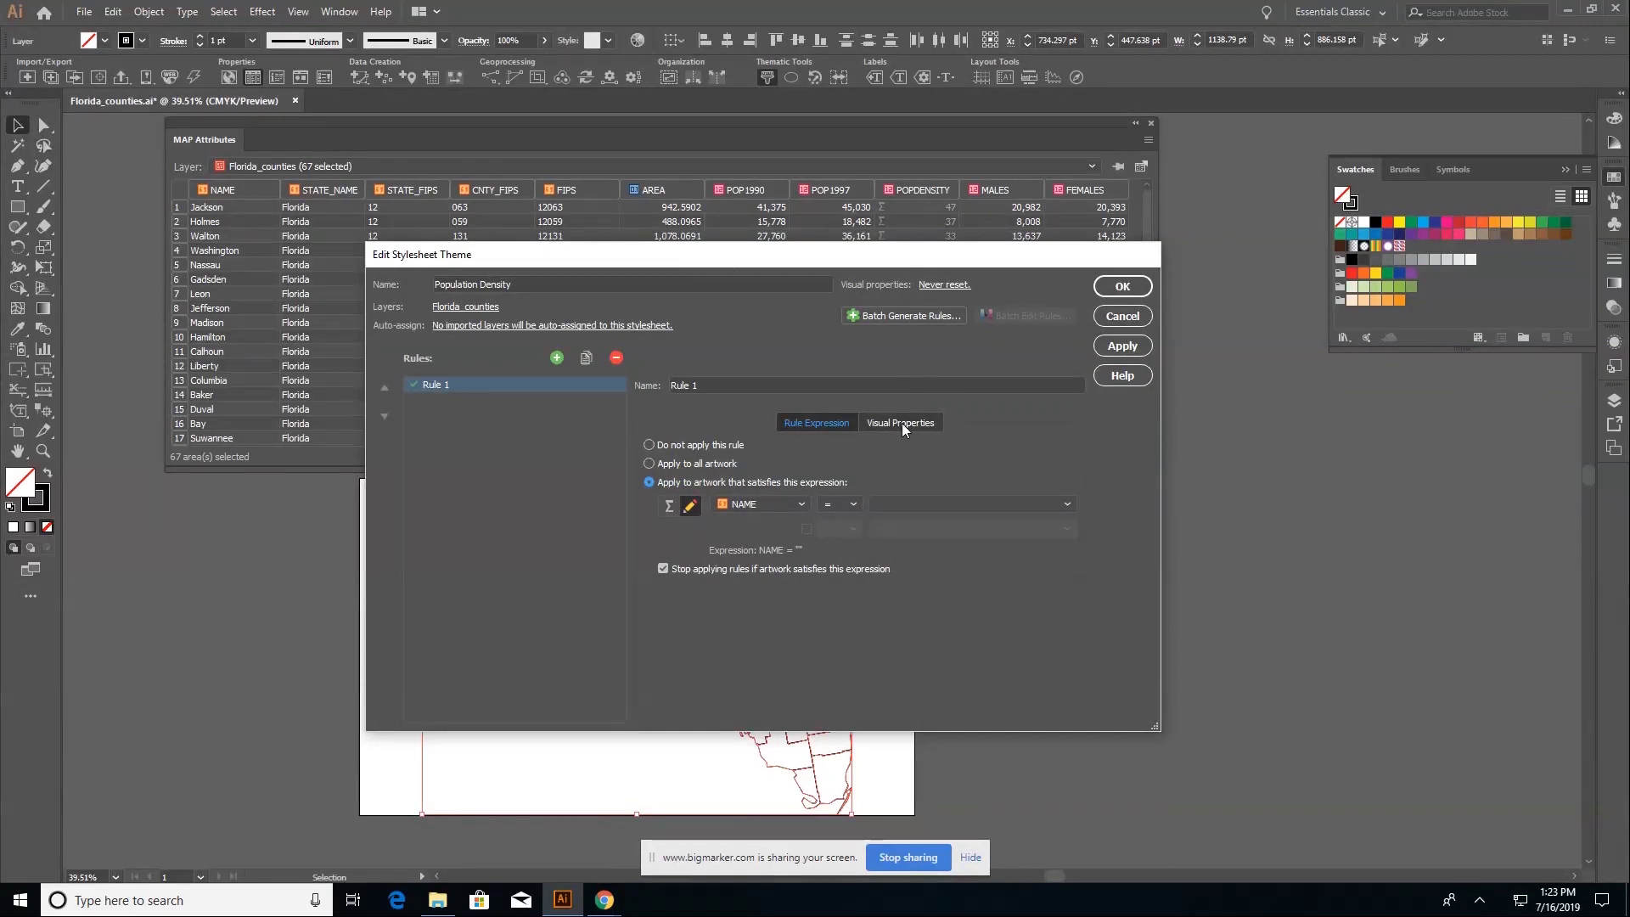
{"action": "left_click", "coordinate": [895, 314]}
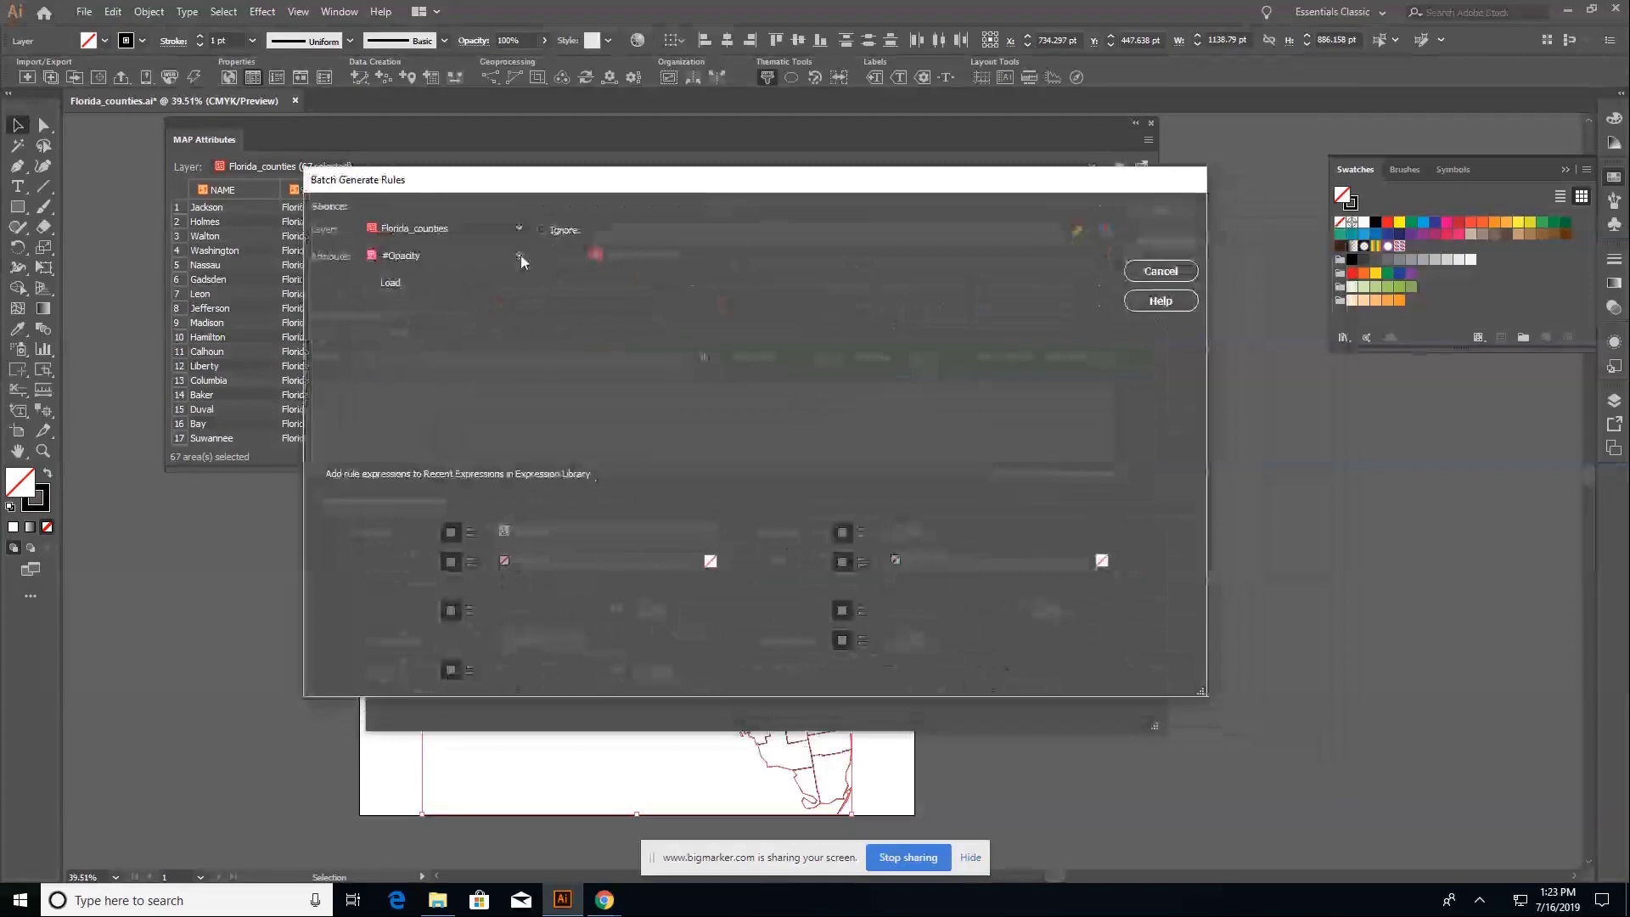
Step: Load POPDENSITY into 5 equal-interval classes (7 to 2,827) and view their distribution chart
{"action": "left_click", "coordinate": [520, 255]}
{"action": "scroll", "coordinate": [477, 287], "scroll_direction": "down", "scroll_amount": 5}
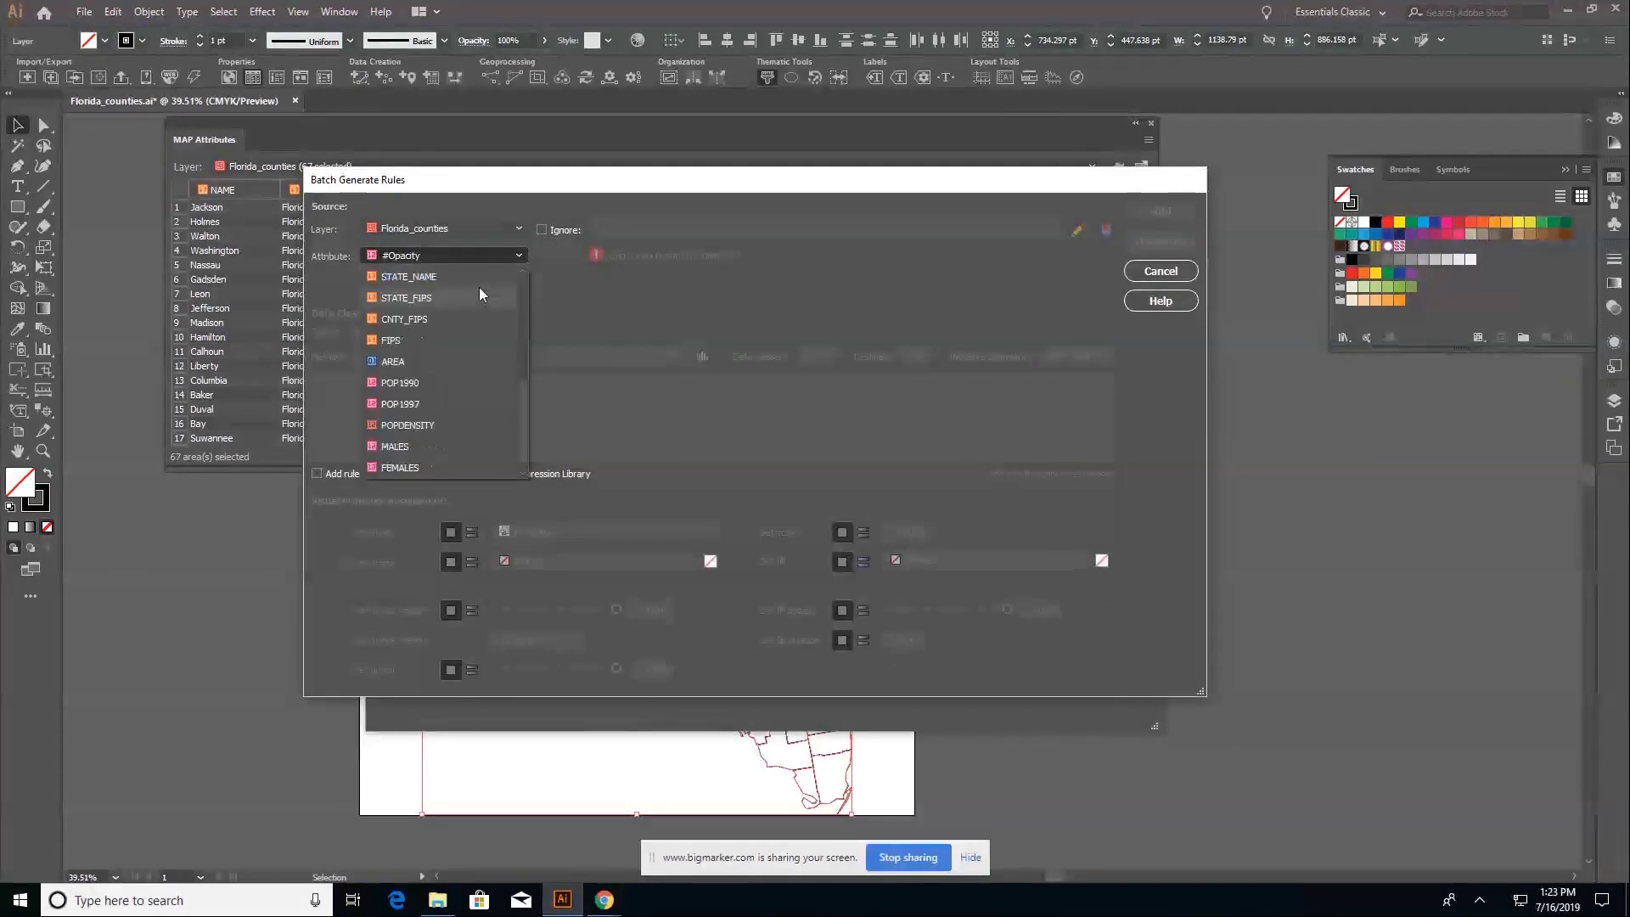
{"action": "left_click", "coordinate": [472, 429]}
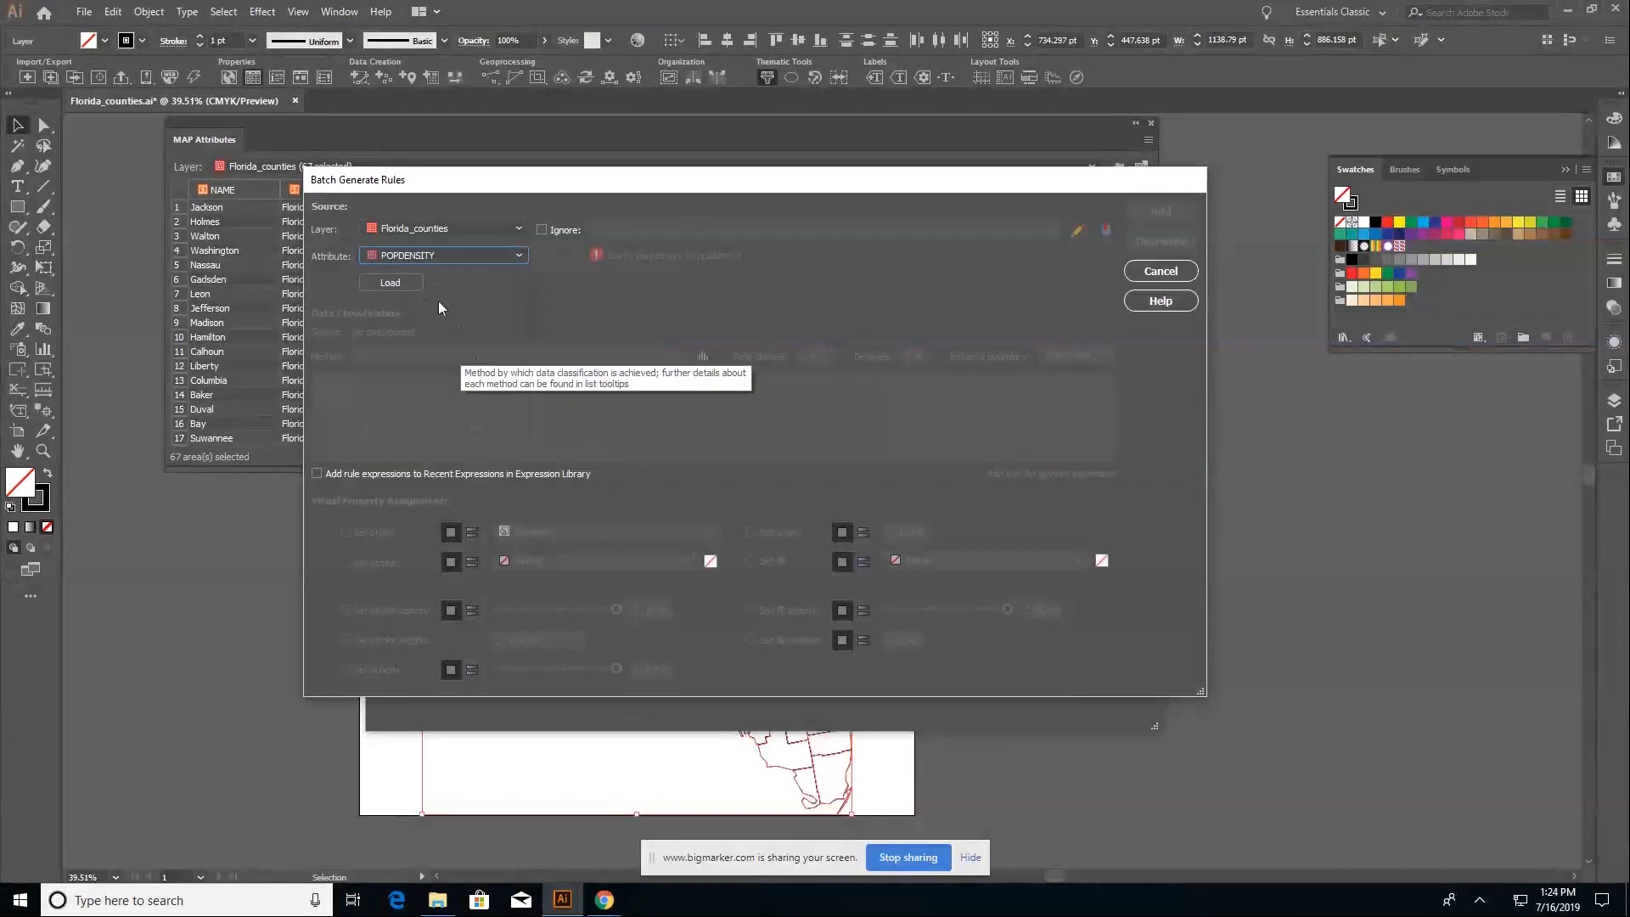
{"action": "left_click", "coordinate": [410, 283]}
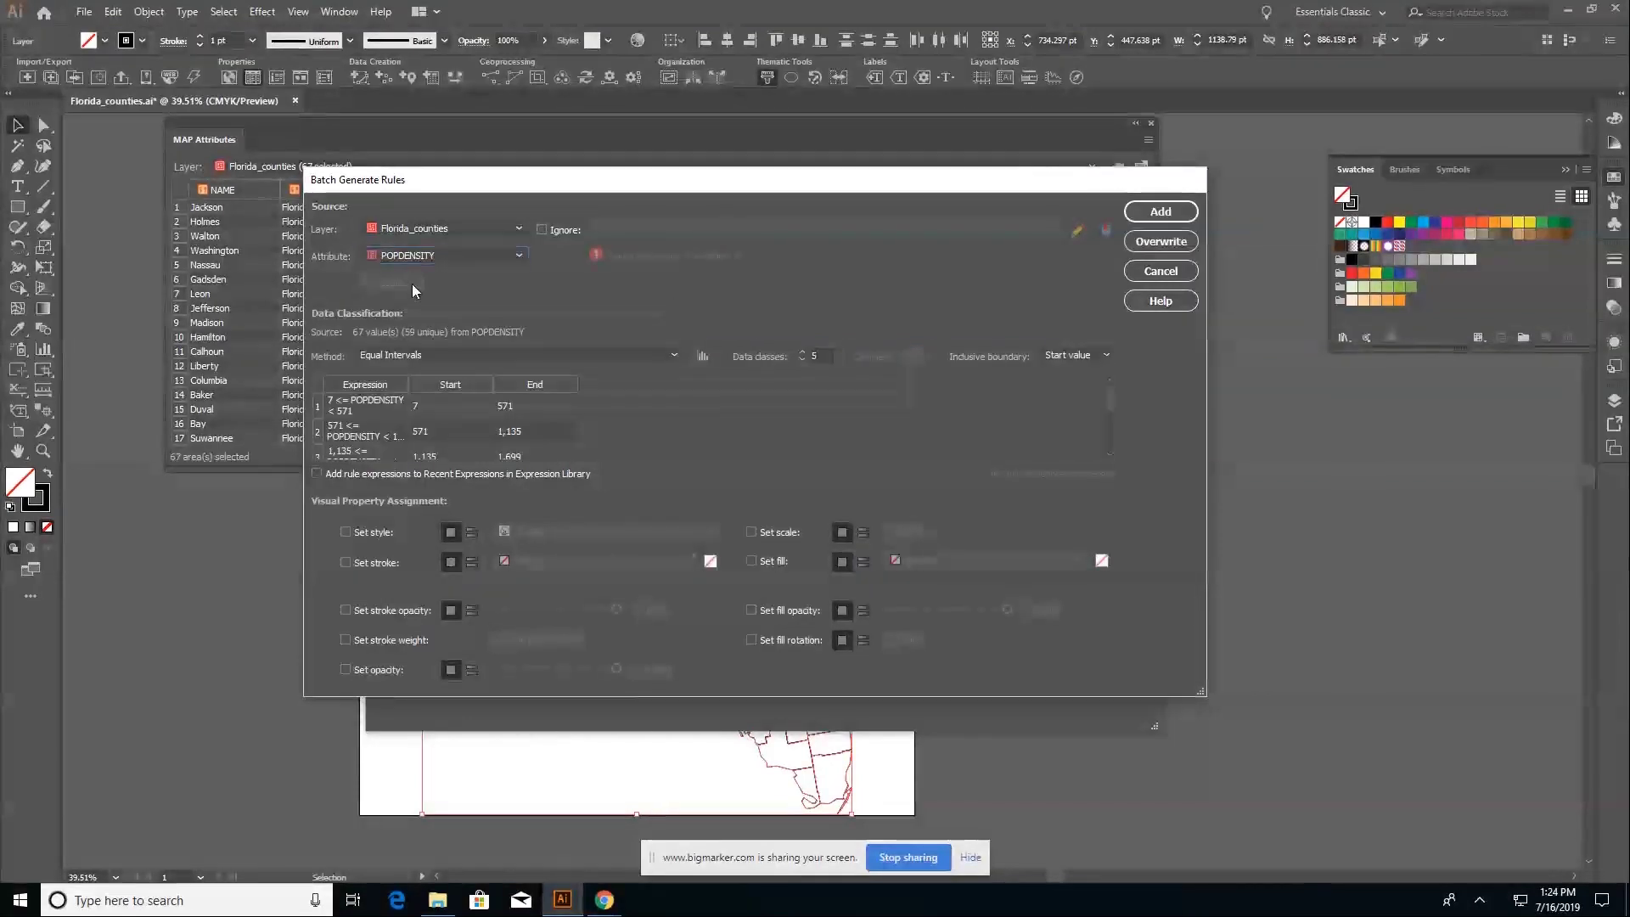
{"action": "left_click_drag", "start_coordinate": [1200, 693], "coordinate": [1215, 778]}
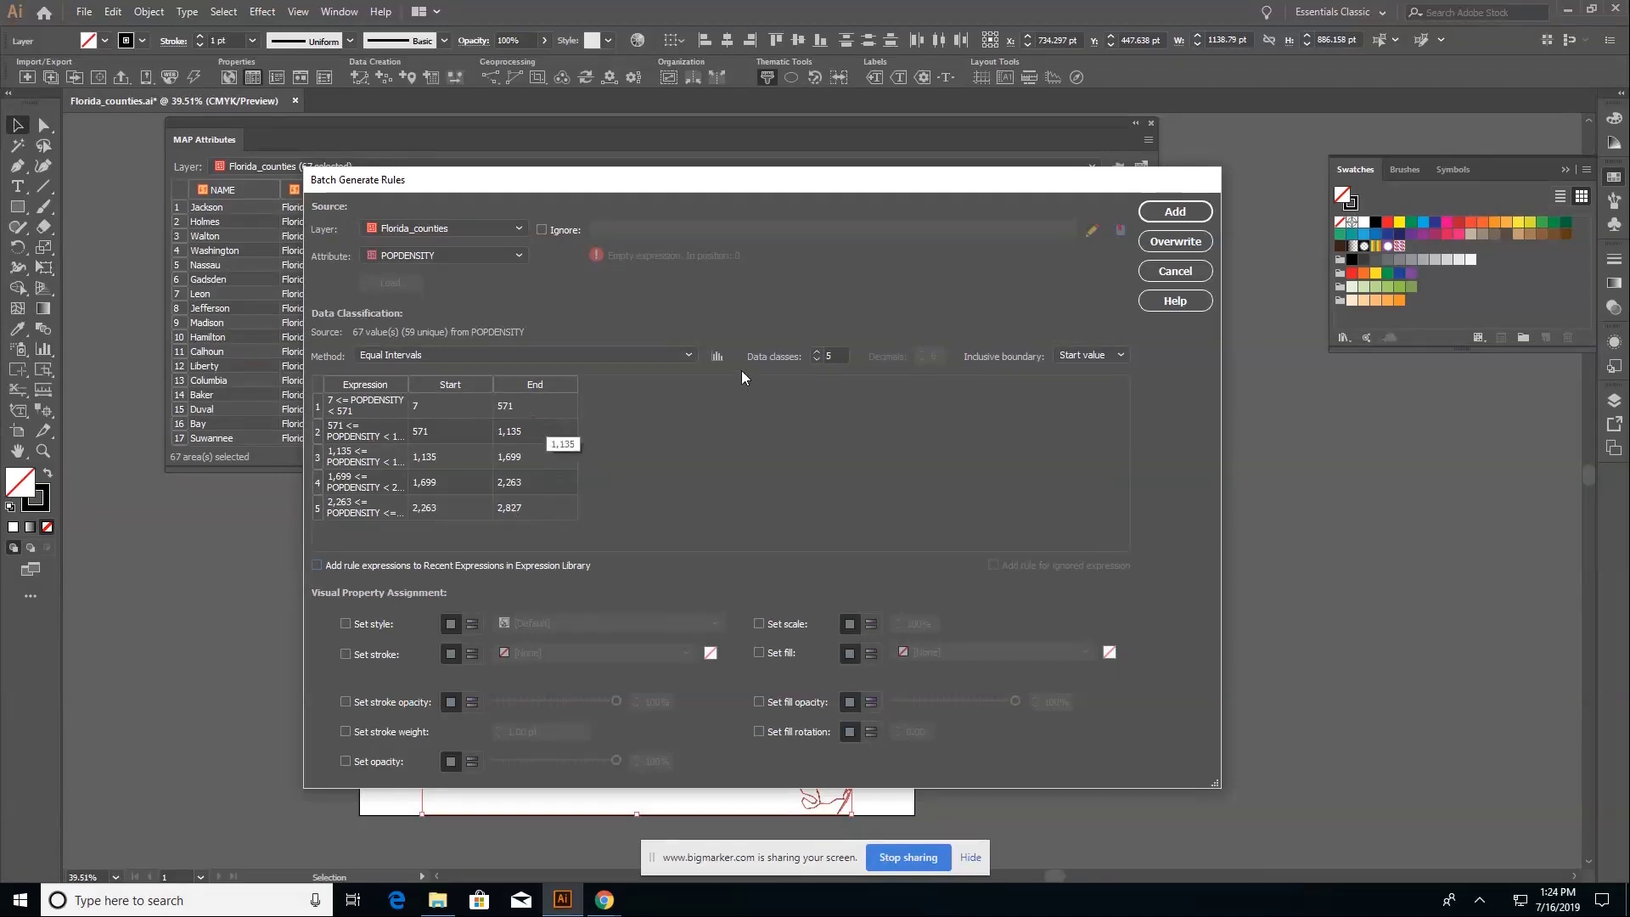
{"action": "left_click", "coordinate": [719, 356]}
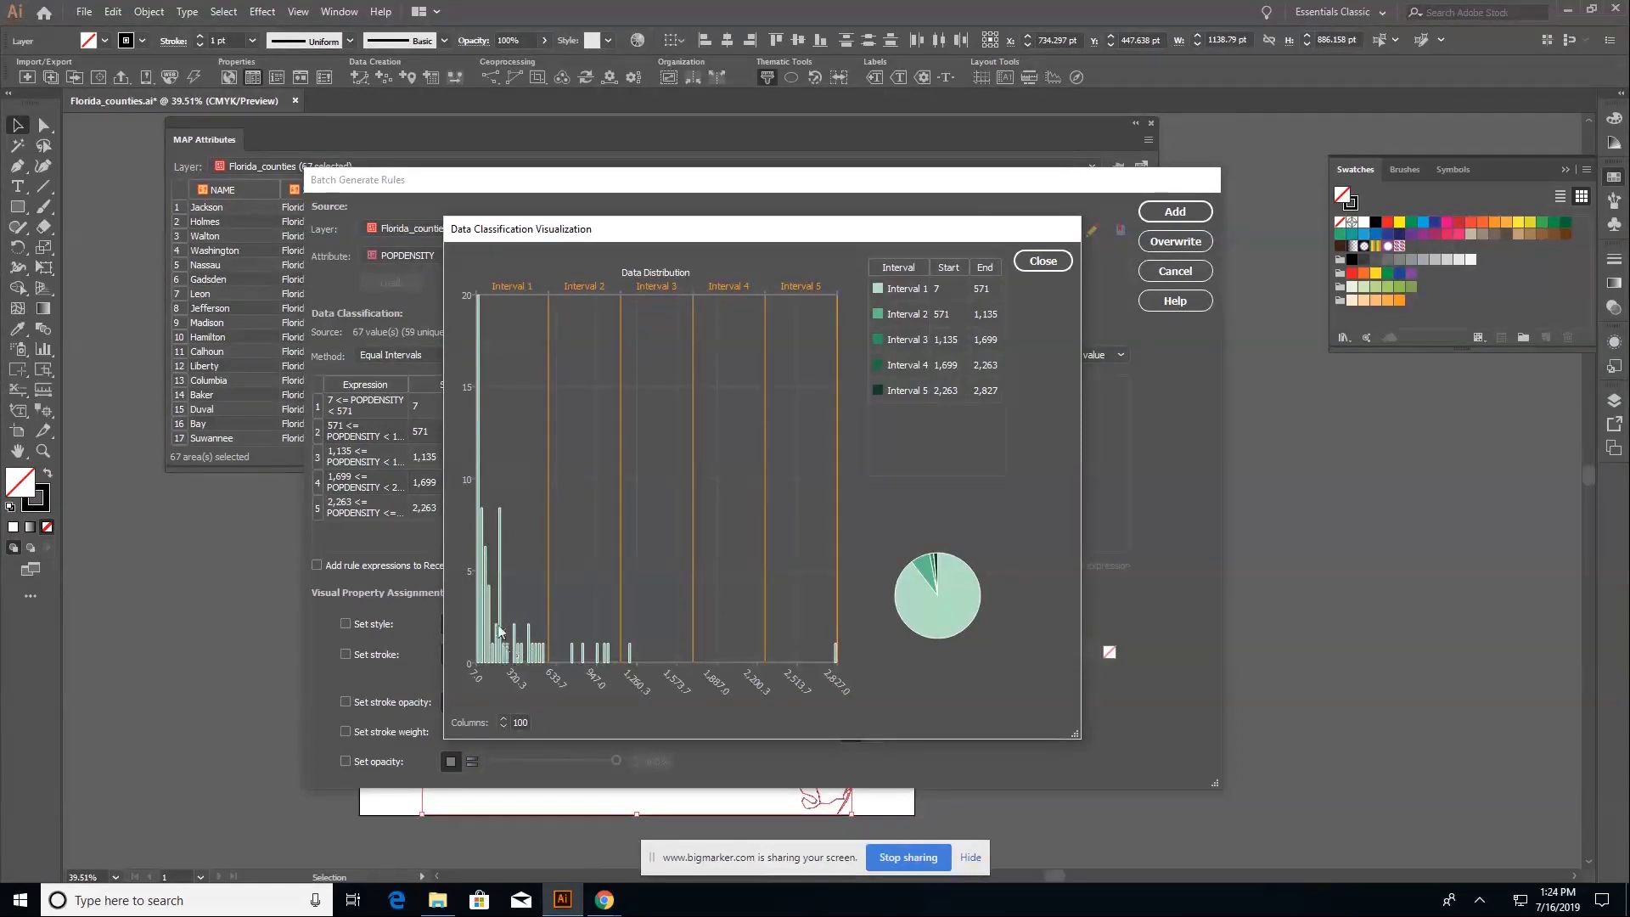
Step: Reclassify POPDENSITY into 6 Quantile classes, 7–25 through 422–2,827, and chart them
{"action": "left_click", "coordinate": [1051, 267]}
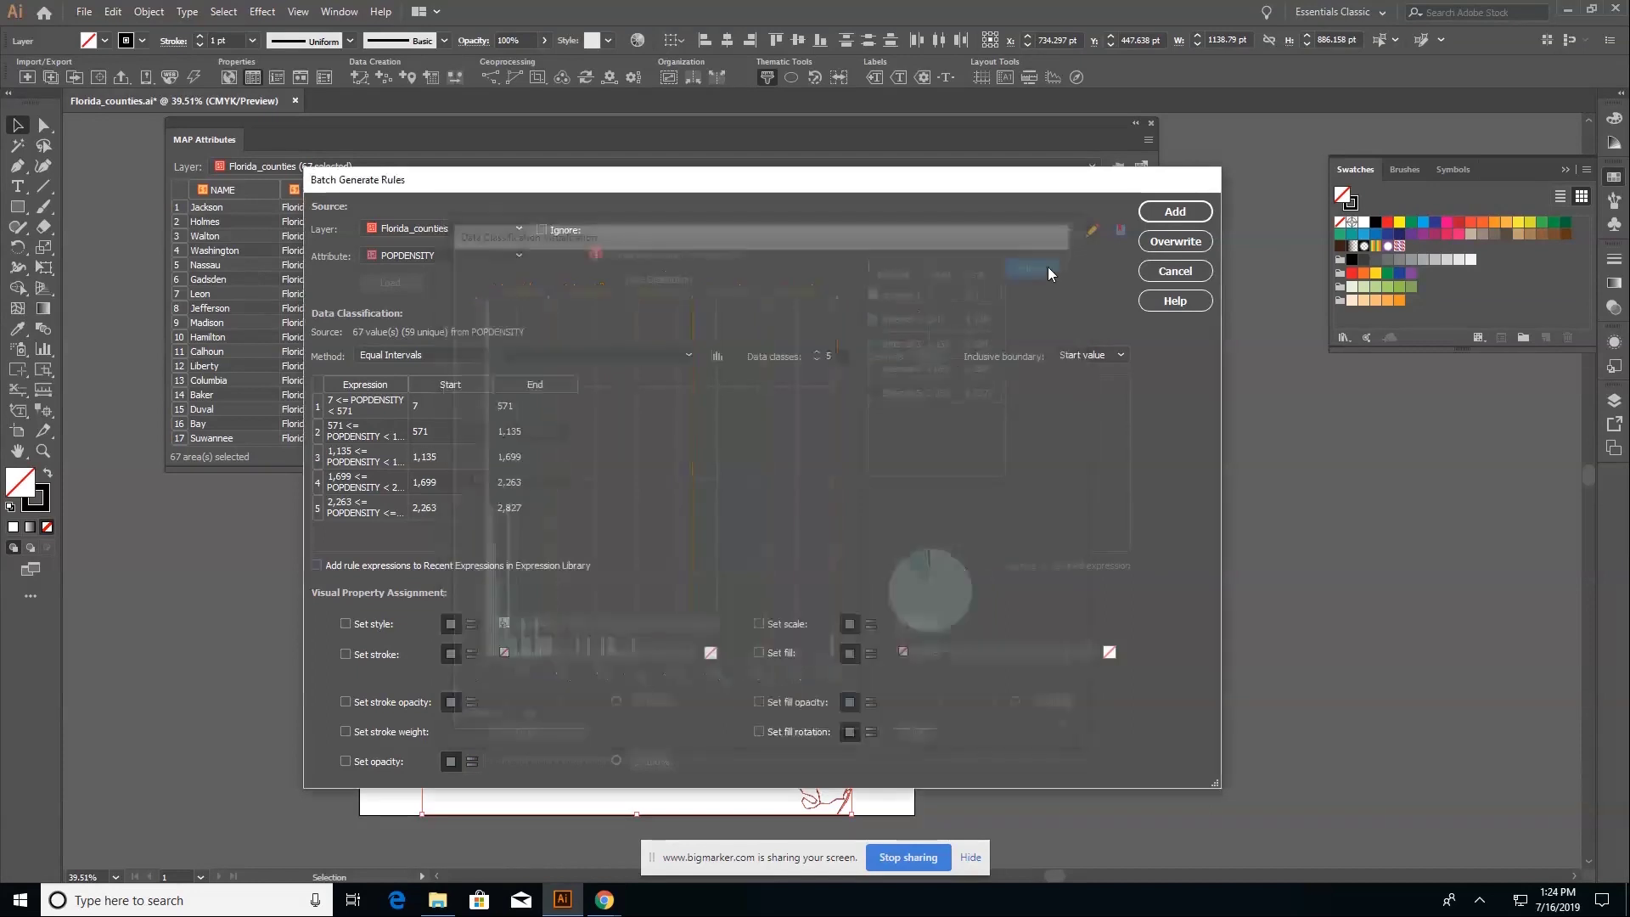
{"action": "left_click", "coordinate": [656, 357]}
{"action": "left_click", "coordinate": [625, 395]}
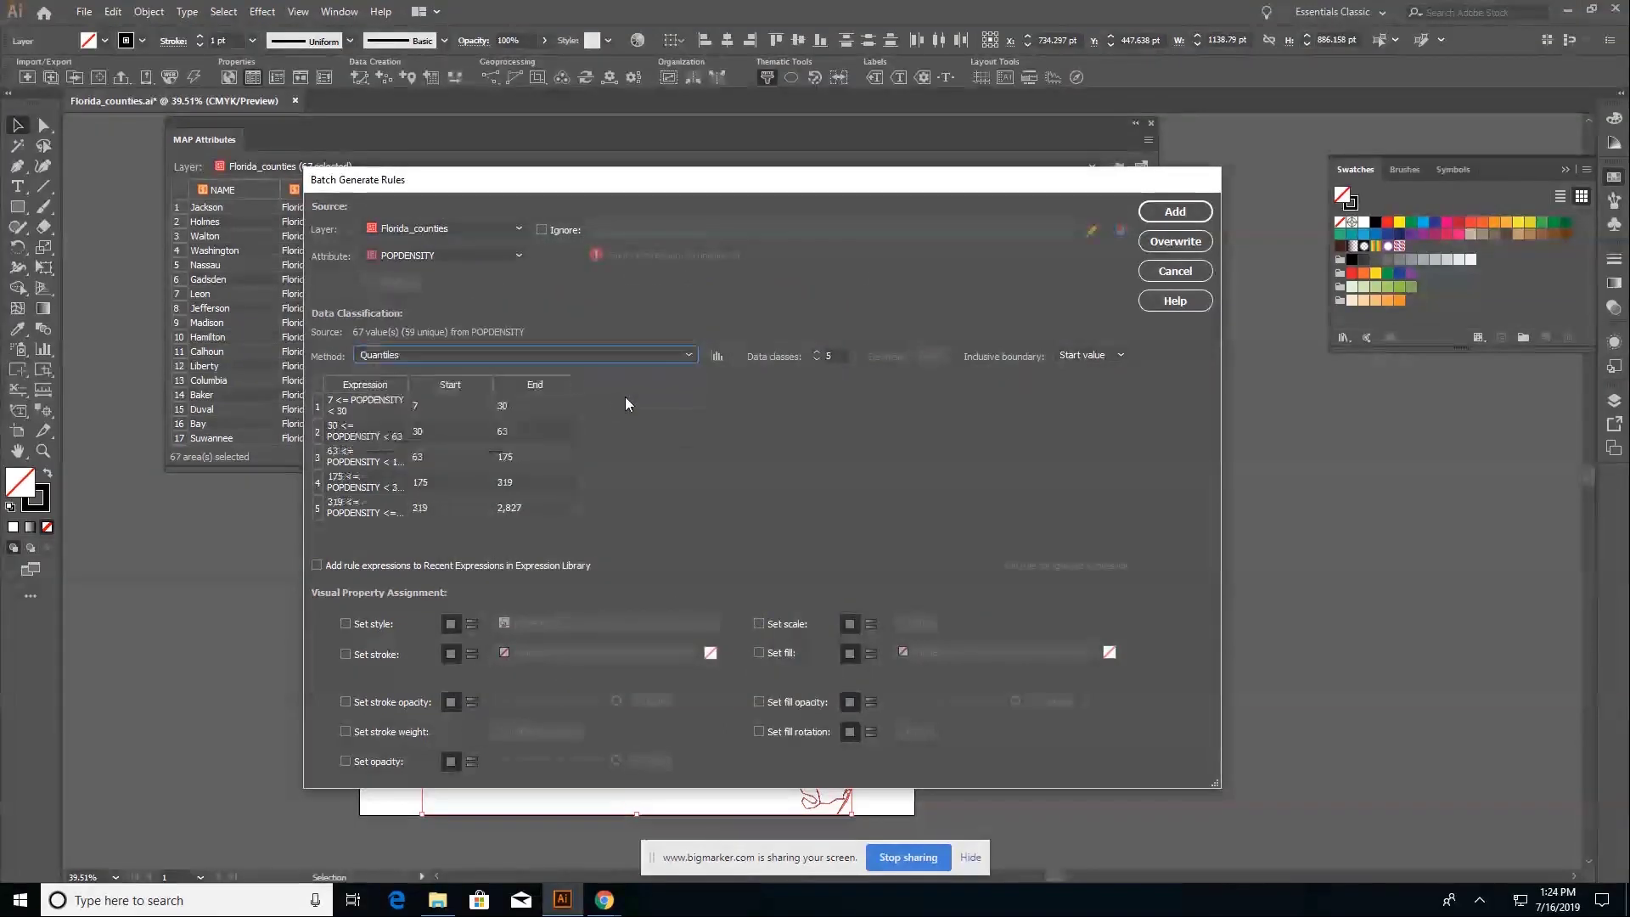
{"action": "left_click", "coordinate": [817, 352]}
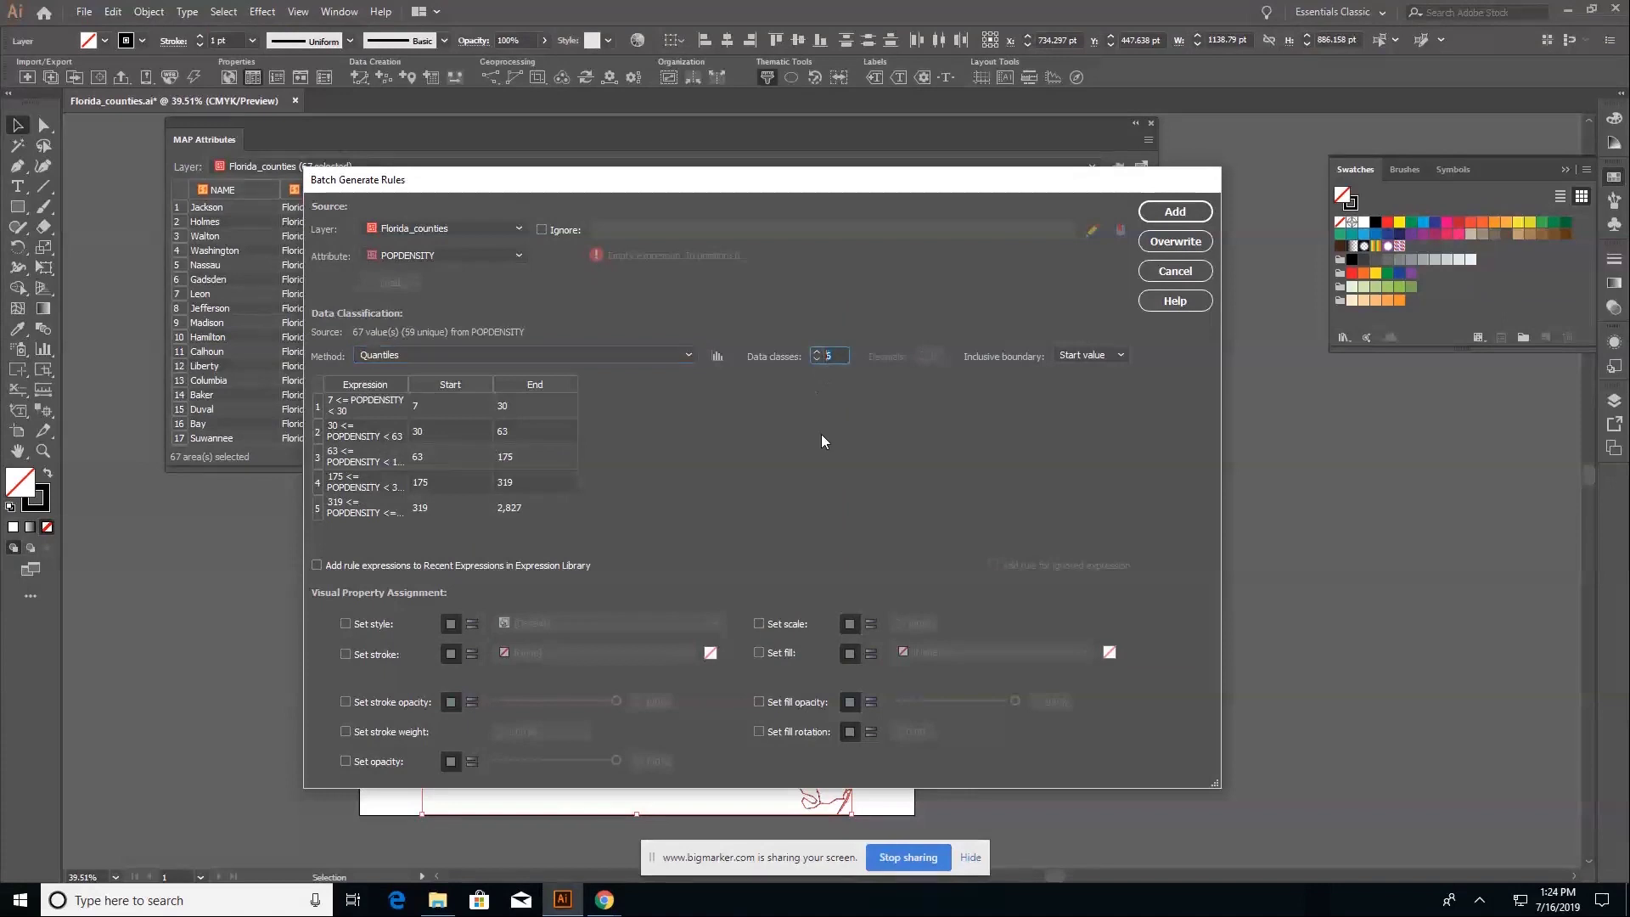
{"action": "left_click", "coordinate": [718, 356]}
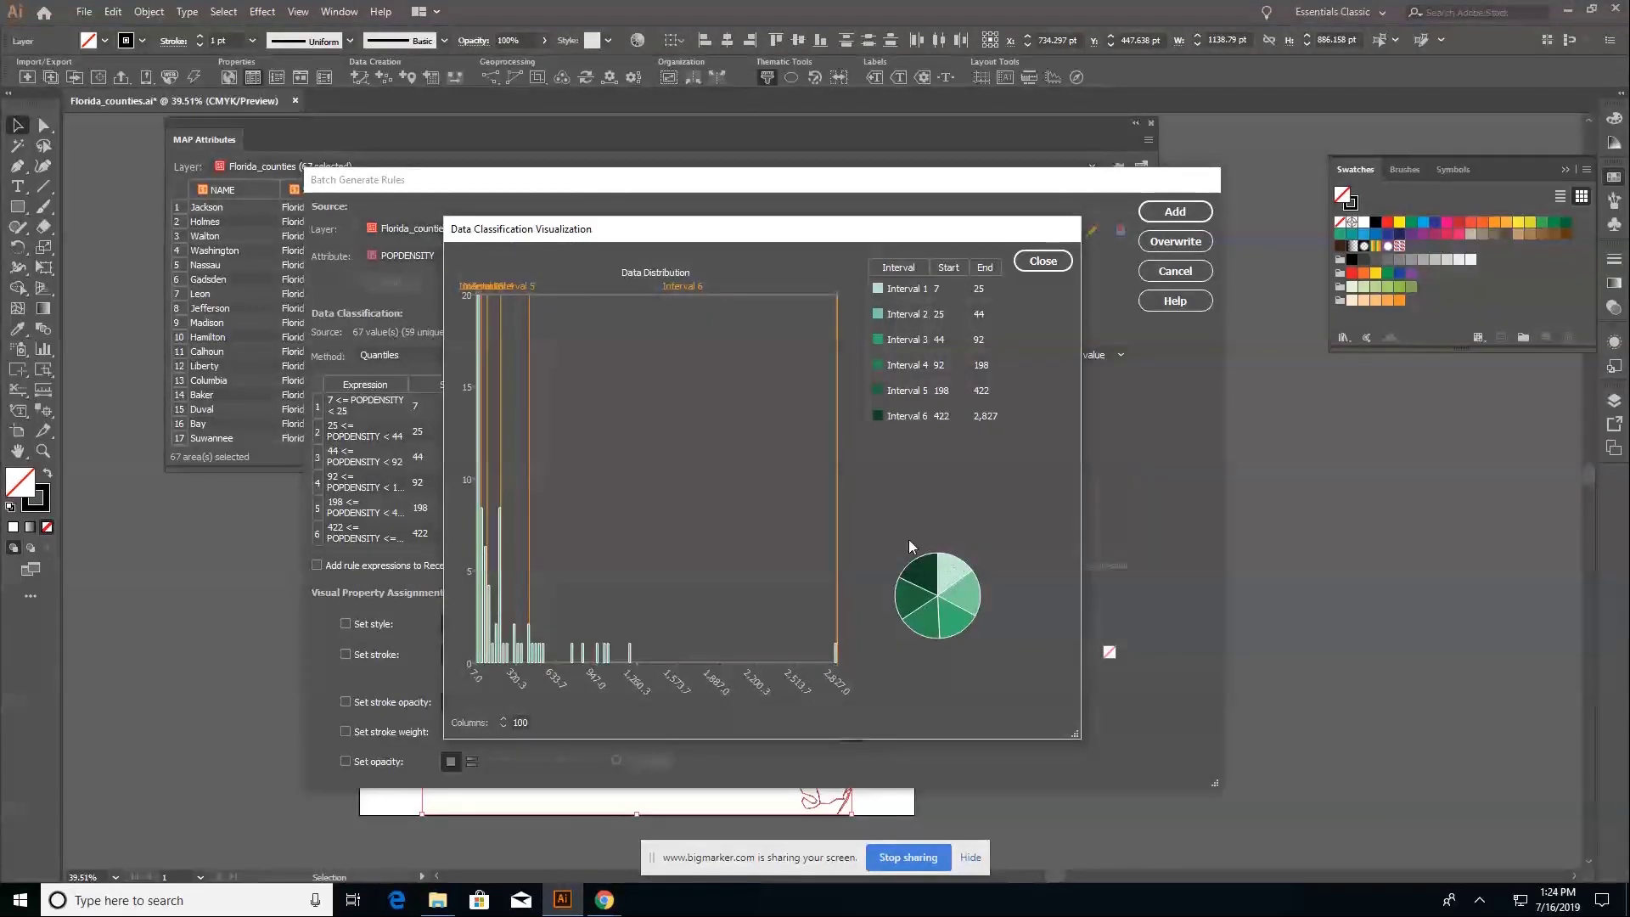
Step: Fill the six generated rules from the green Color Group 1 ramp and add them to the theme
{"action": "left_click", "coordinate": [1050, 261]}
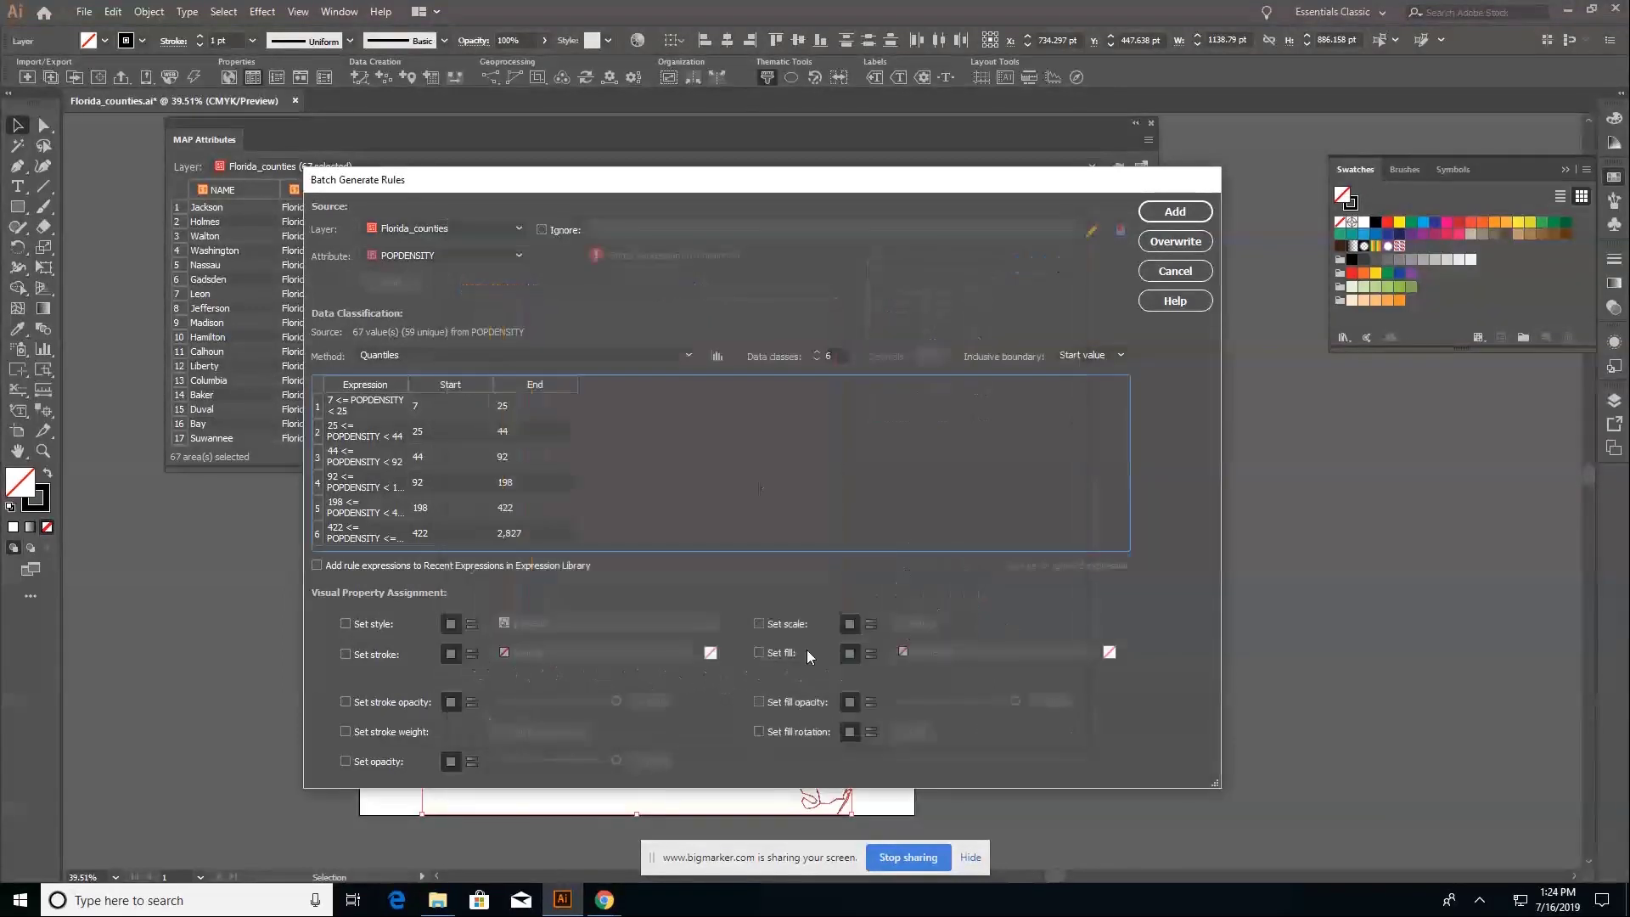
{"action": "left_click", "coordinate": [790, 652]}
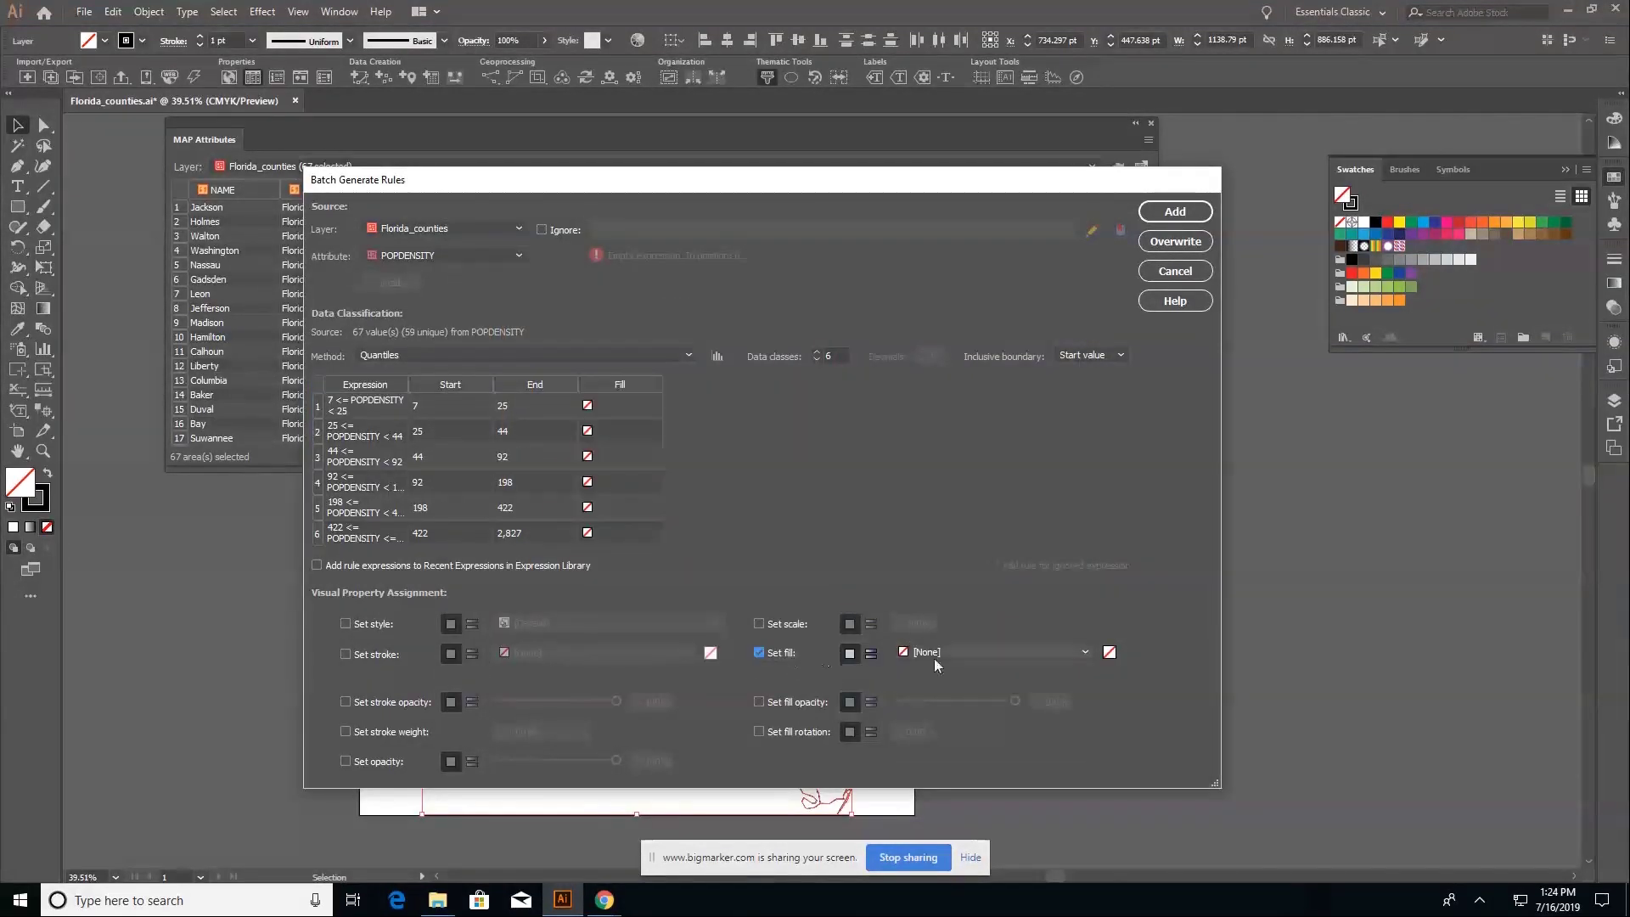
{"action": "left_click", "coordinate": [874, 655]}
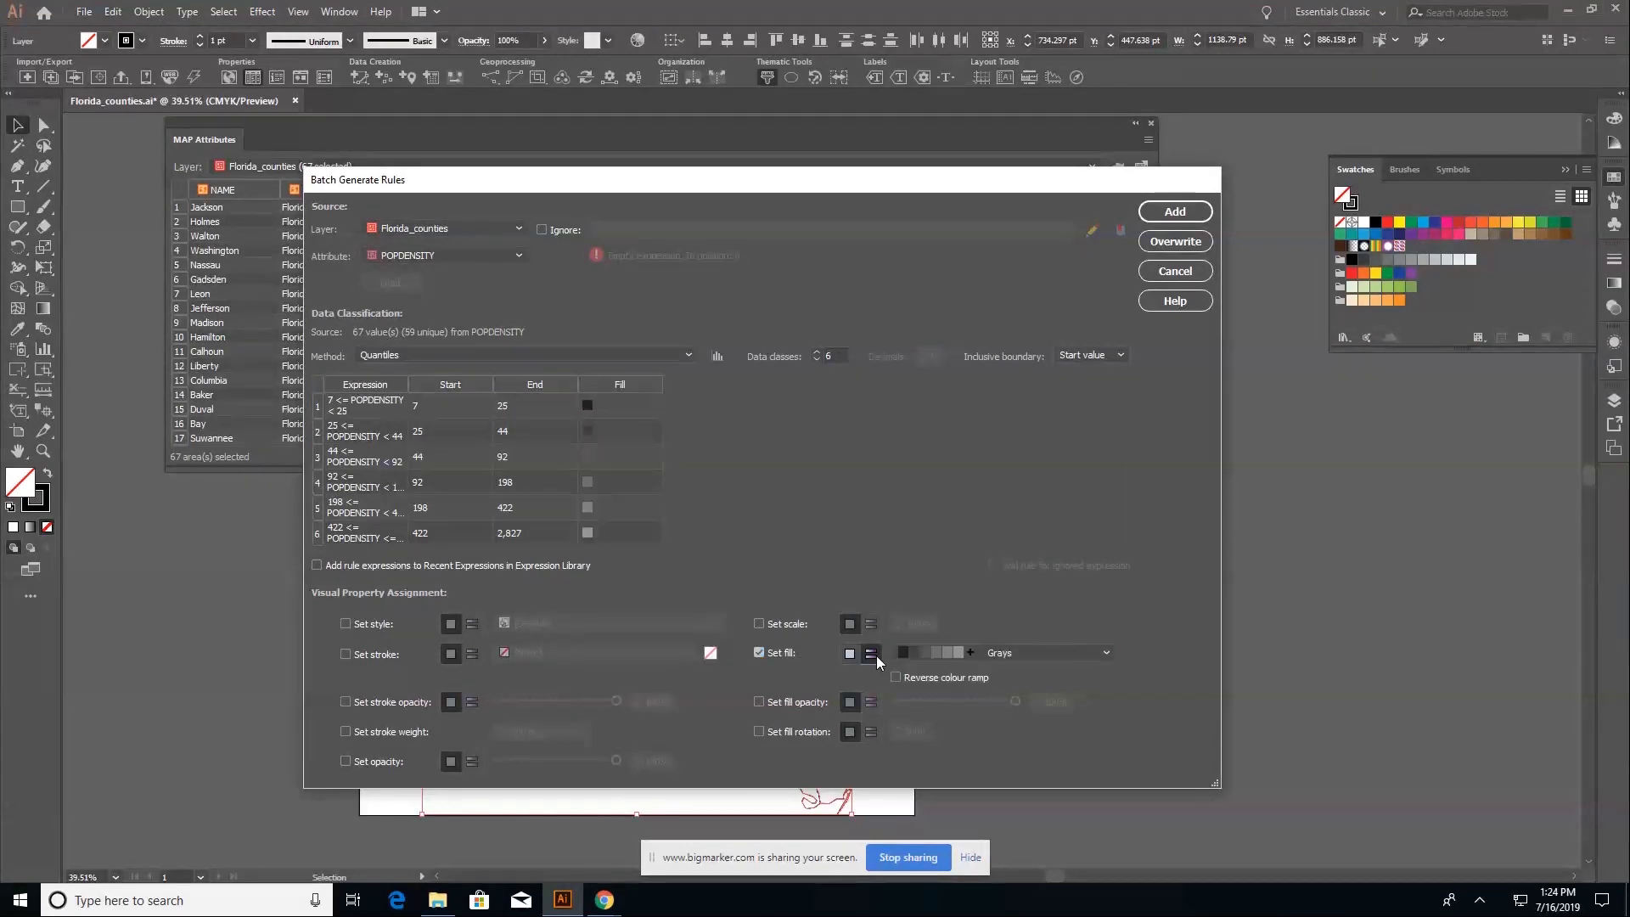
{"action": "left_click", "coordinate": [910, 653]}
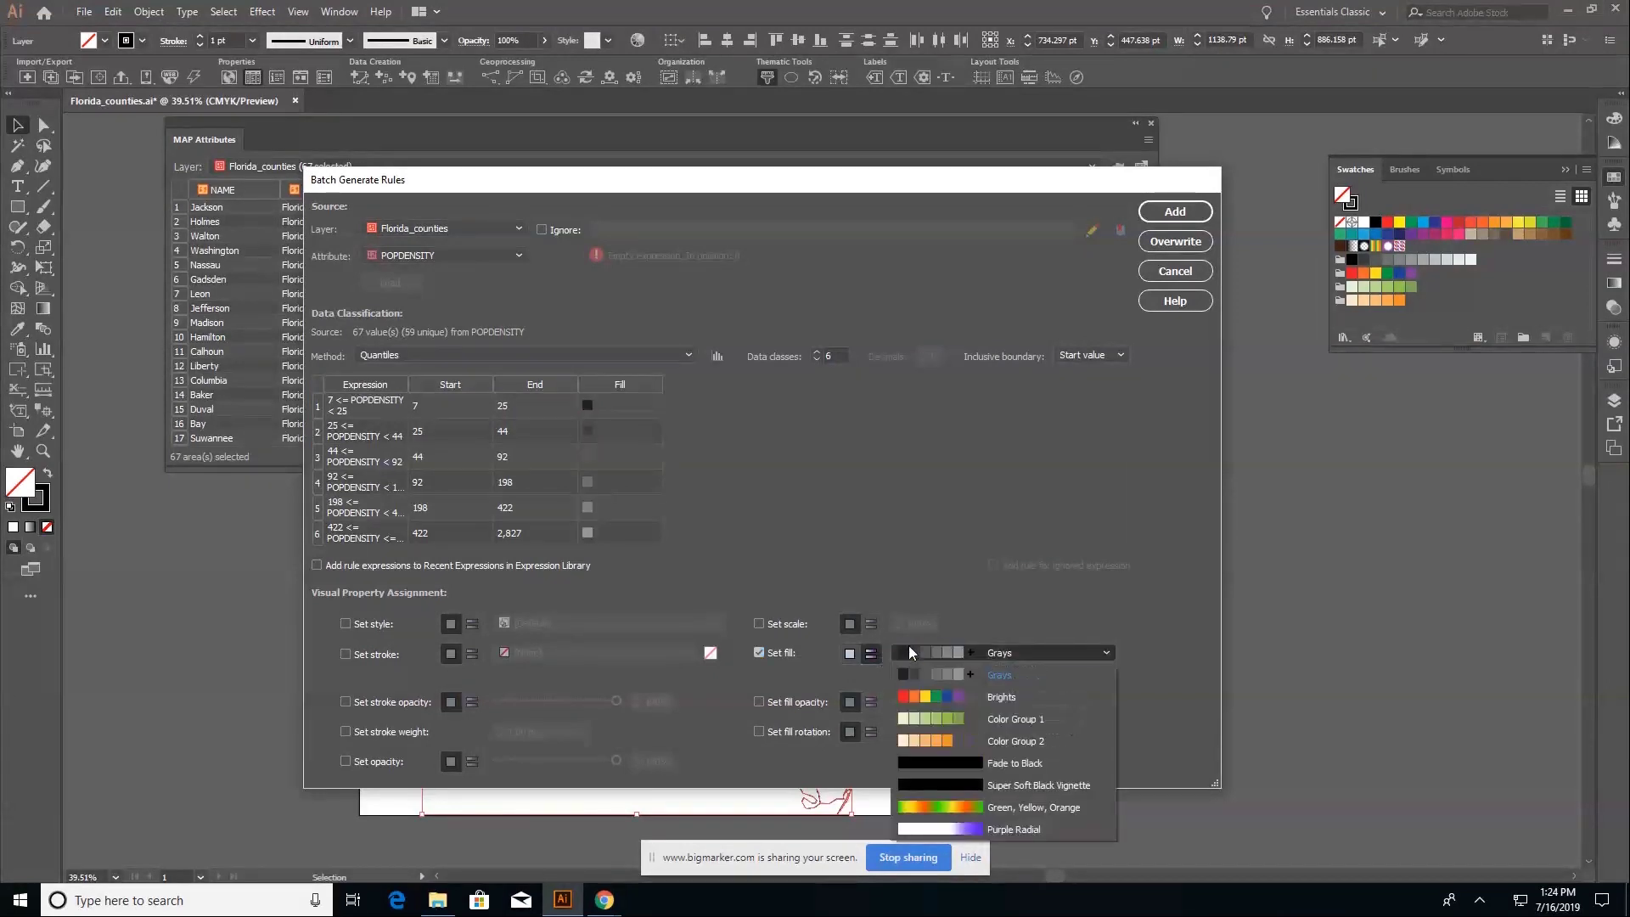
{"action": "left_click", "coordinate": [939, 718]}
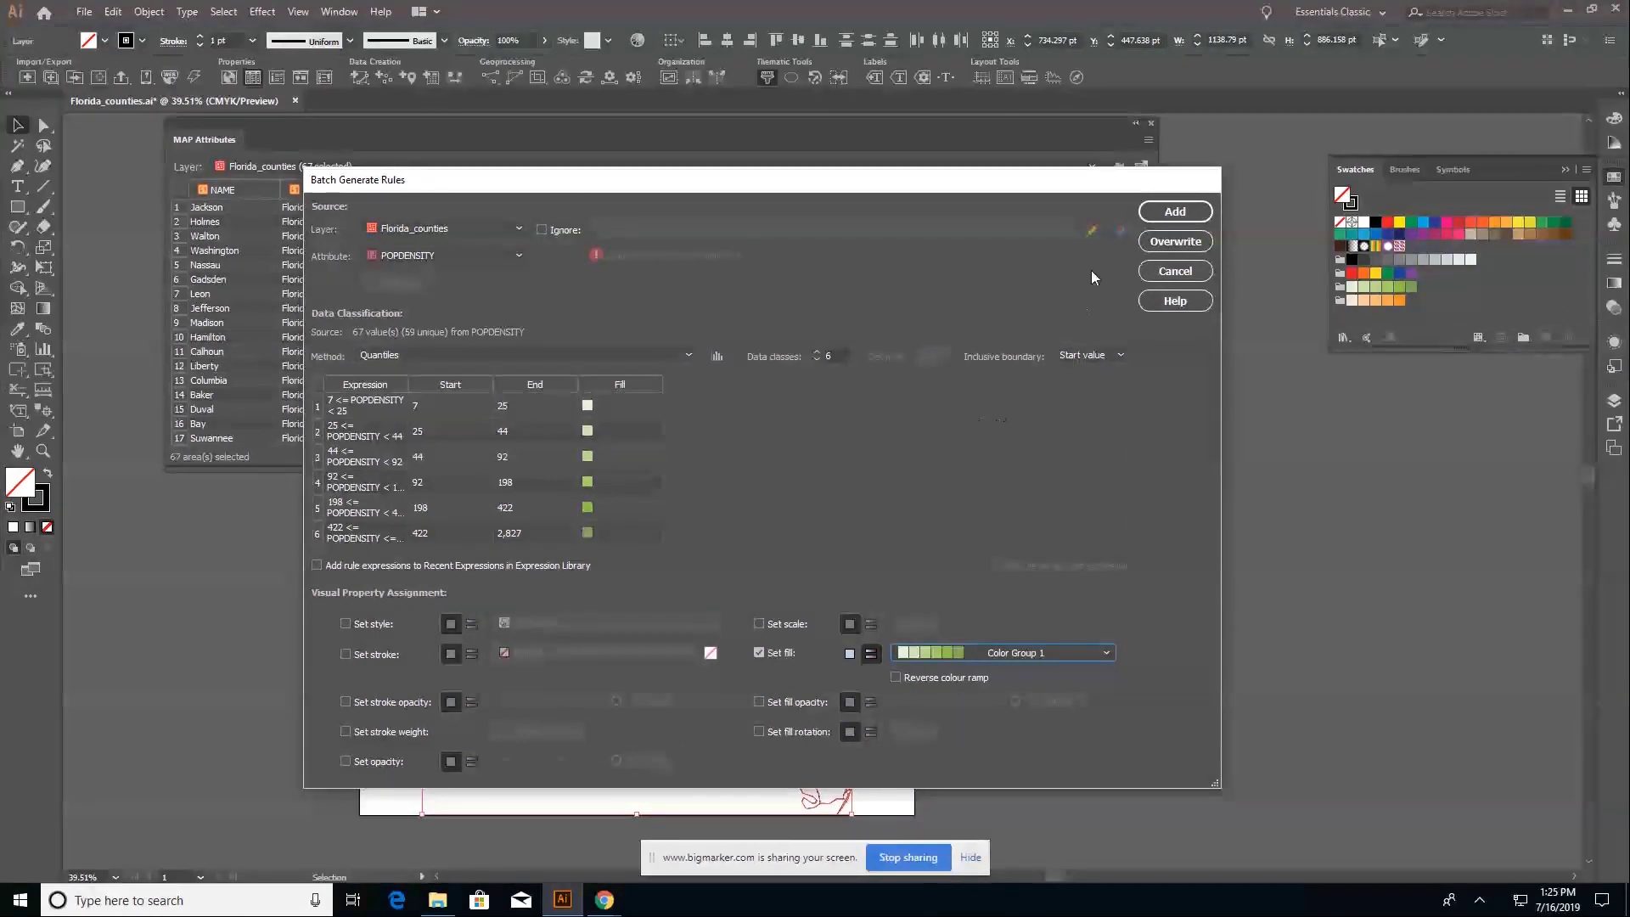
{"action": "left_click", "coordinate": [1174, 214]}
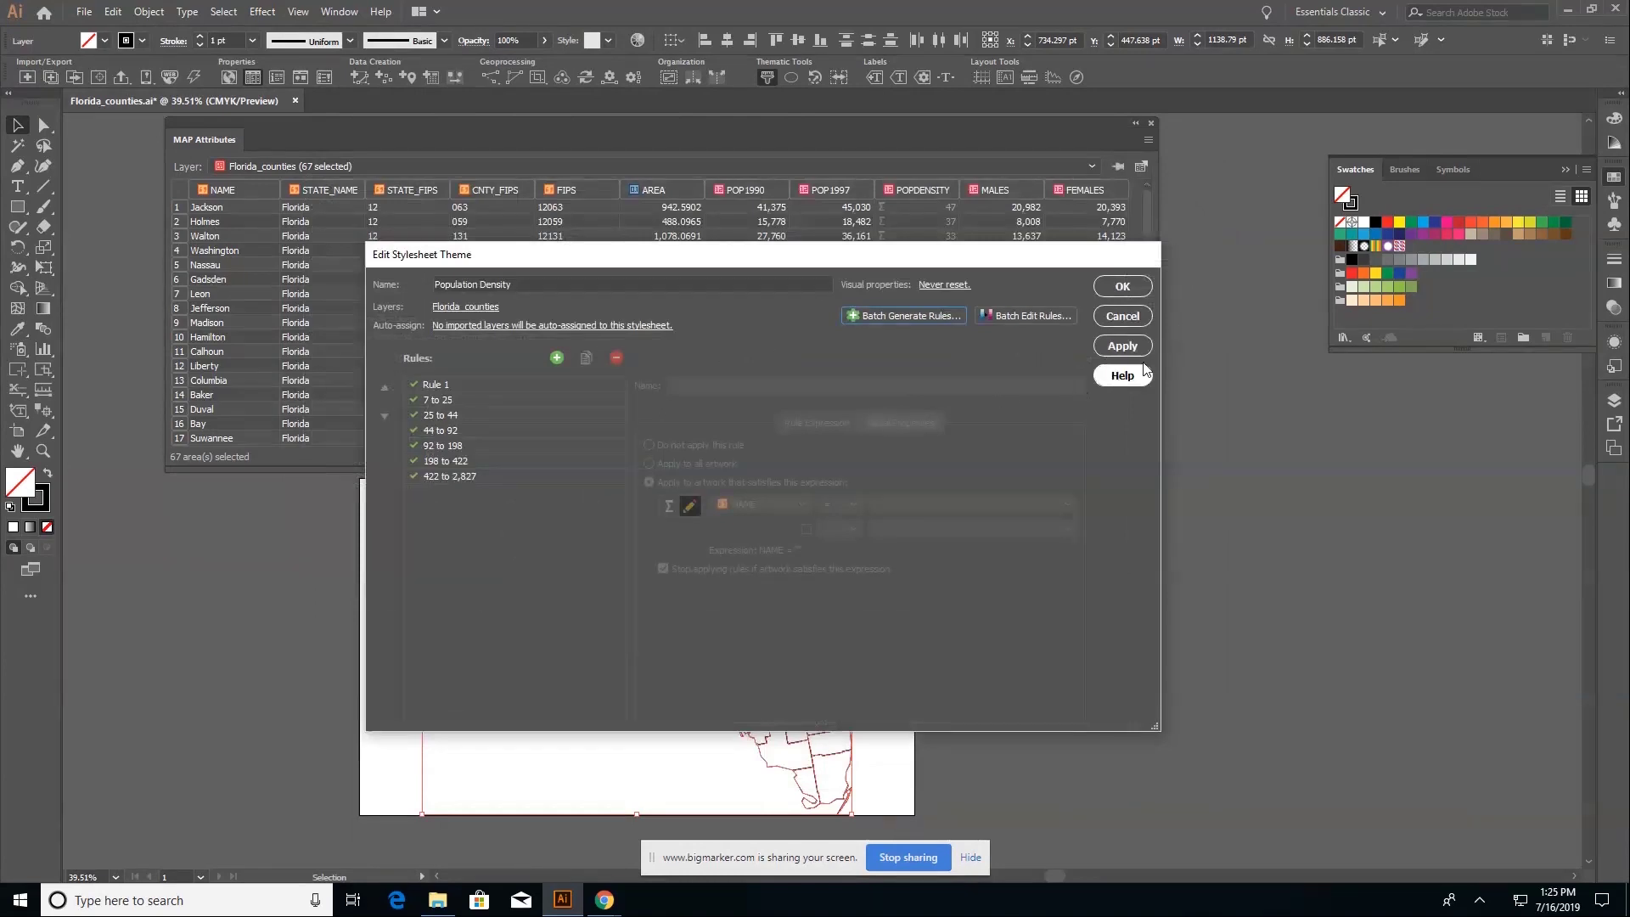
Step: Accept the Population Density theme edits so counties shade in greens, then close MAP Attributes
{"action": "left_click", "coordinate": [1122, 286]}
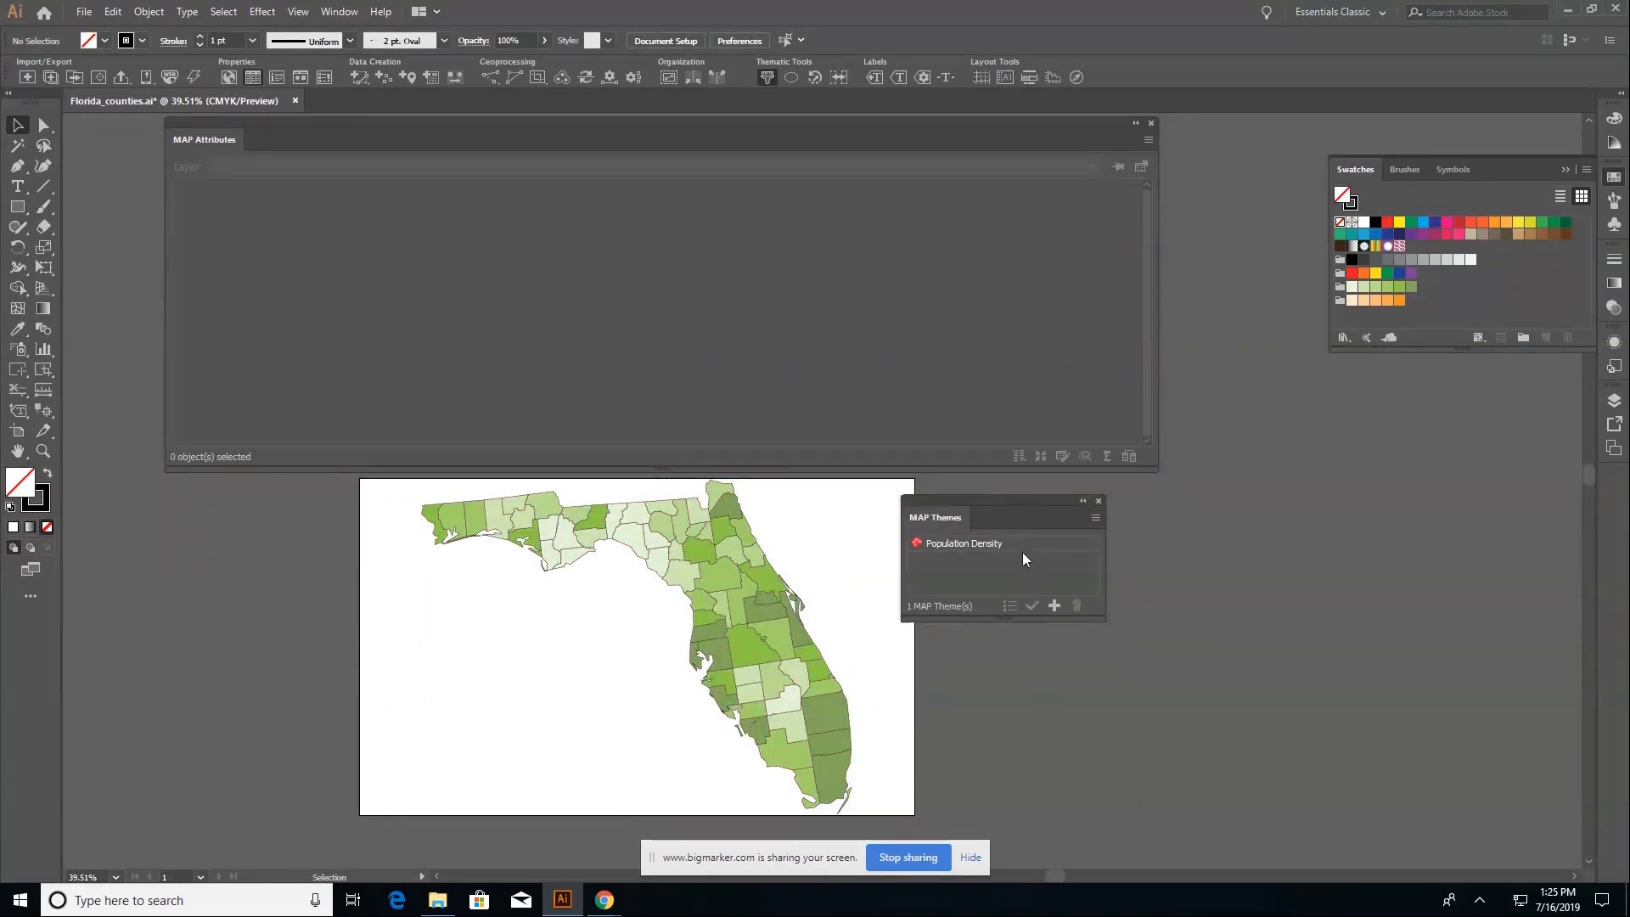
{"action": "left_click_drag", "start_coordinate": [1011, 528], "coordinate": [1030, 530]}
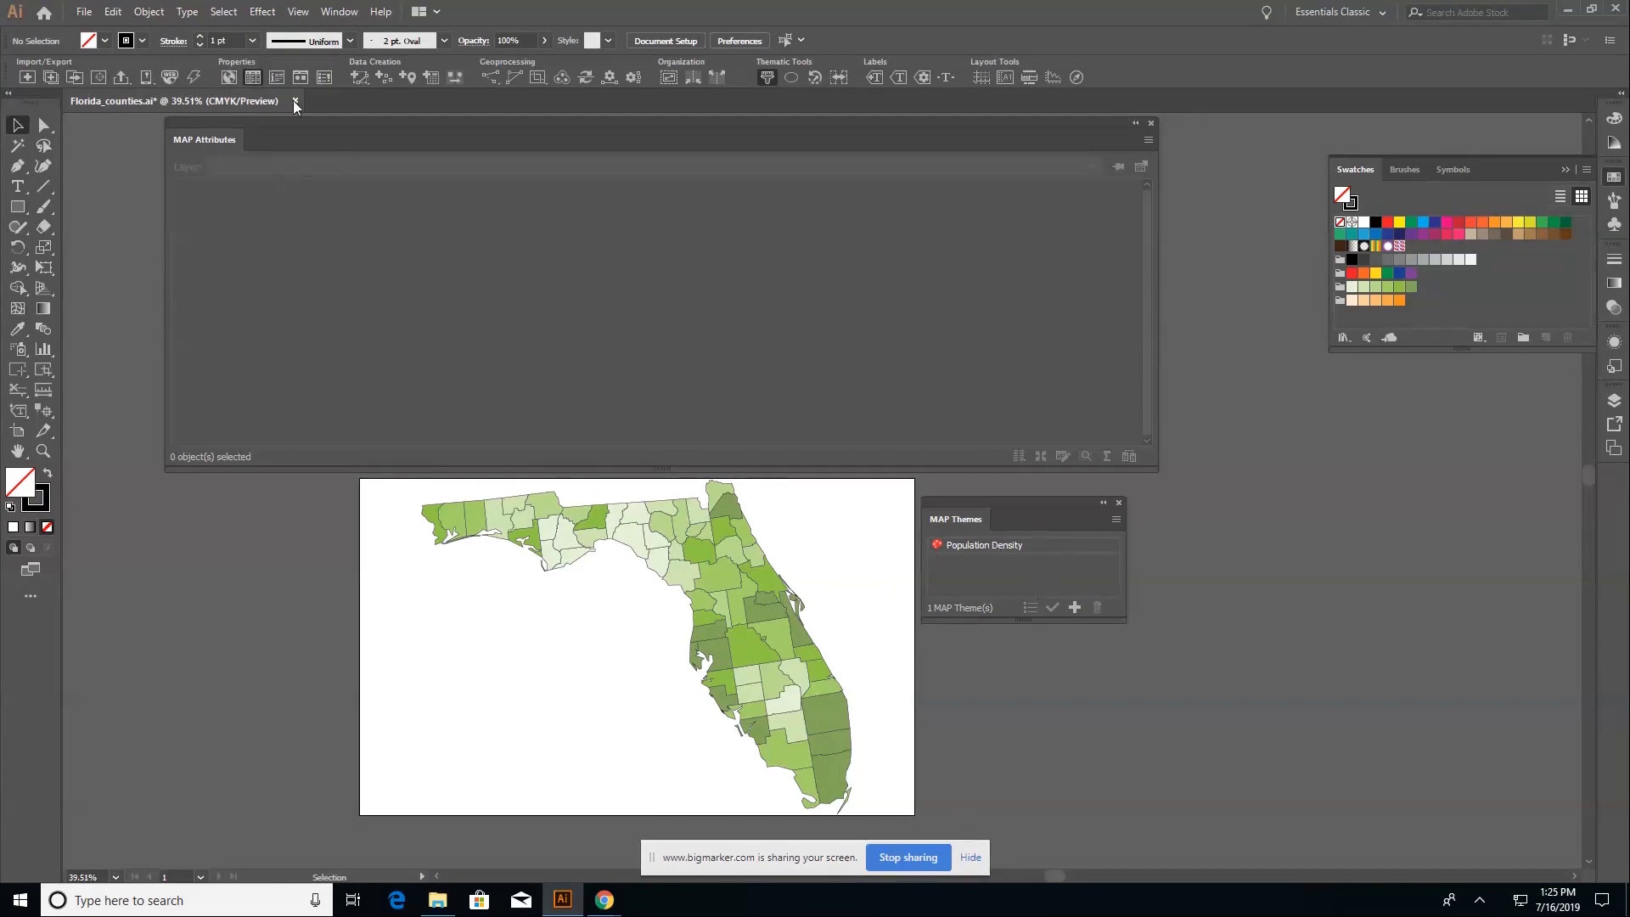
{"action": "left_click", "coordinate": [253, 77]}
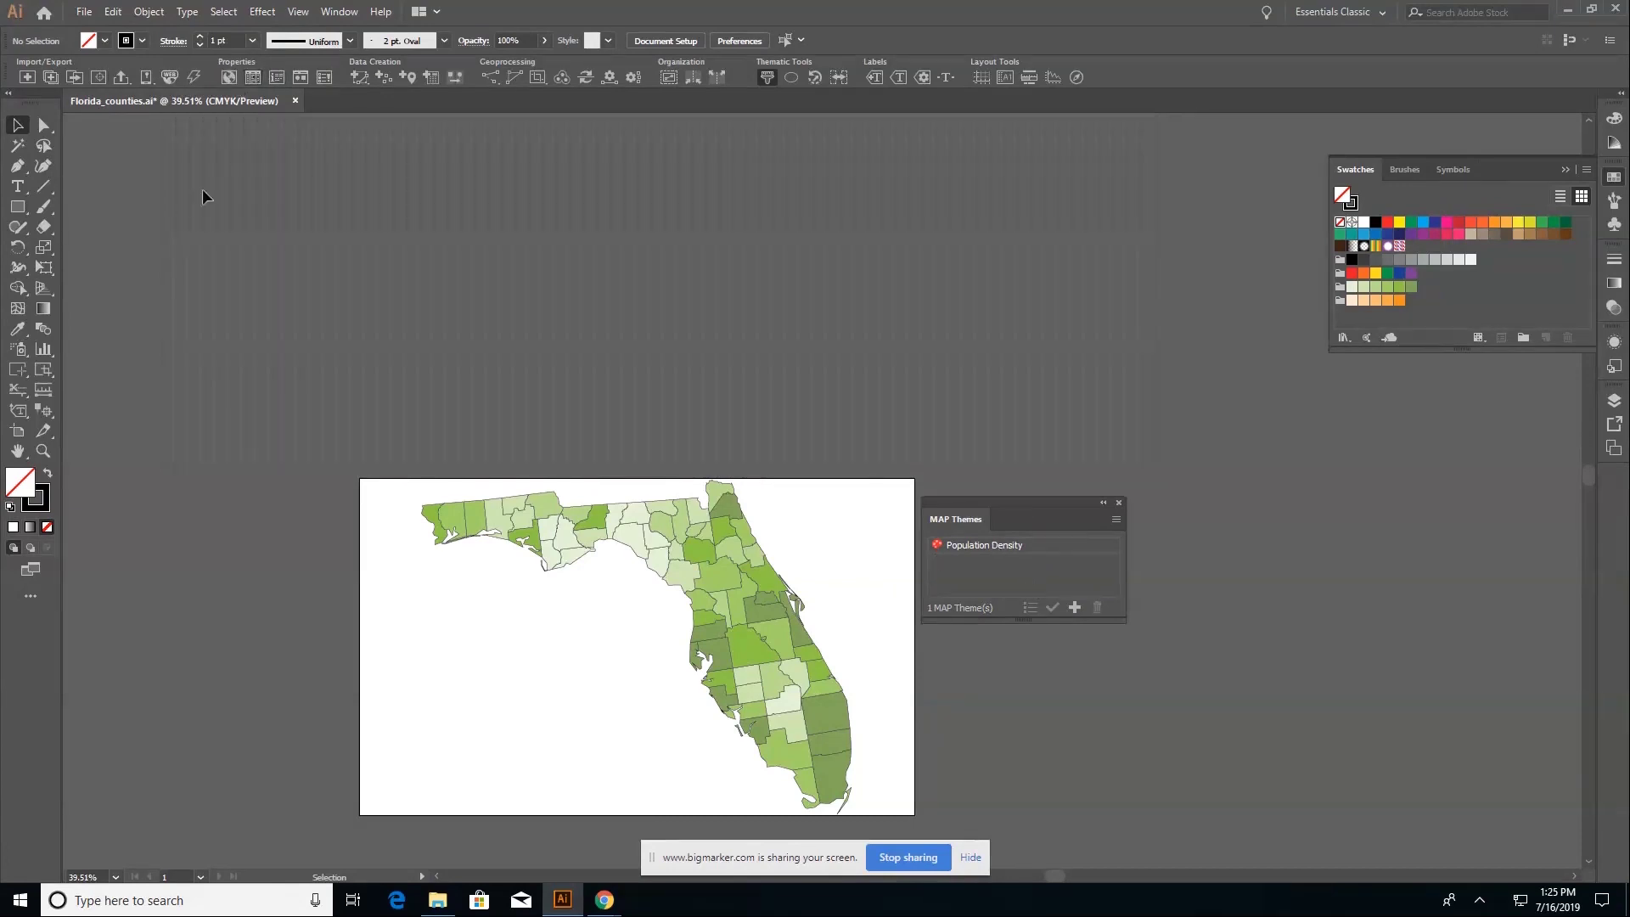
Step: Create a new Untitled-1 document using the Print Letter preset
{"action": "left_click", "coordinate": [85, 13]}
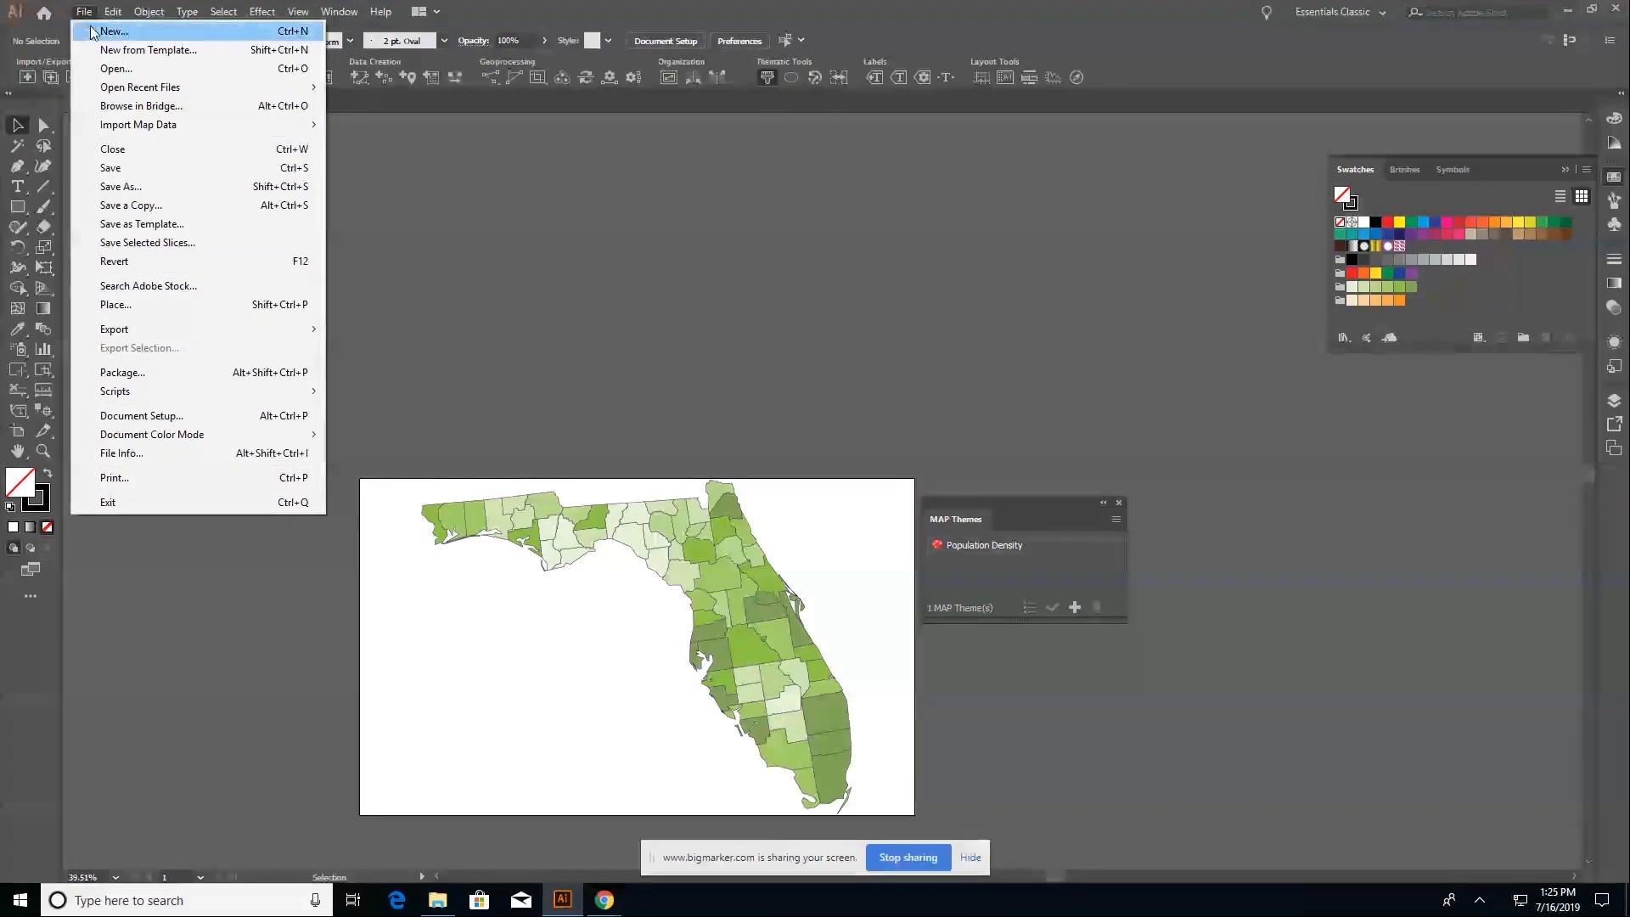
{"action": "left_click", "coordinate": [112, 32]}
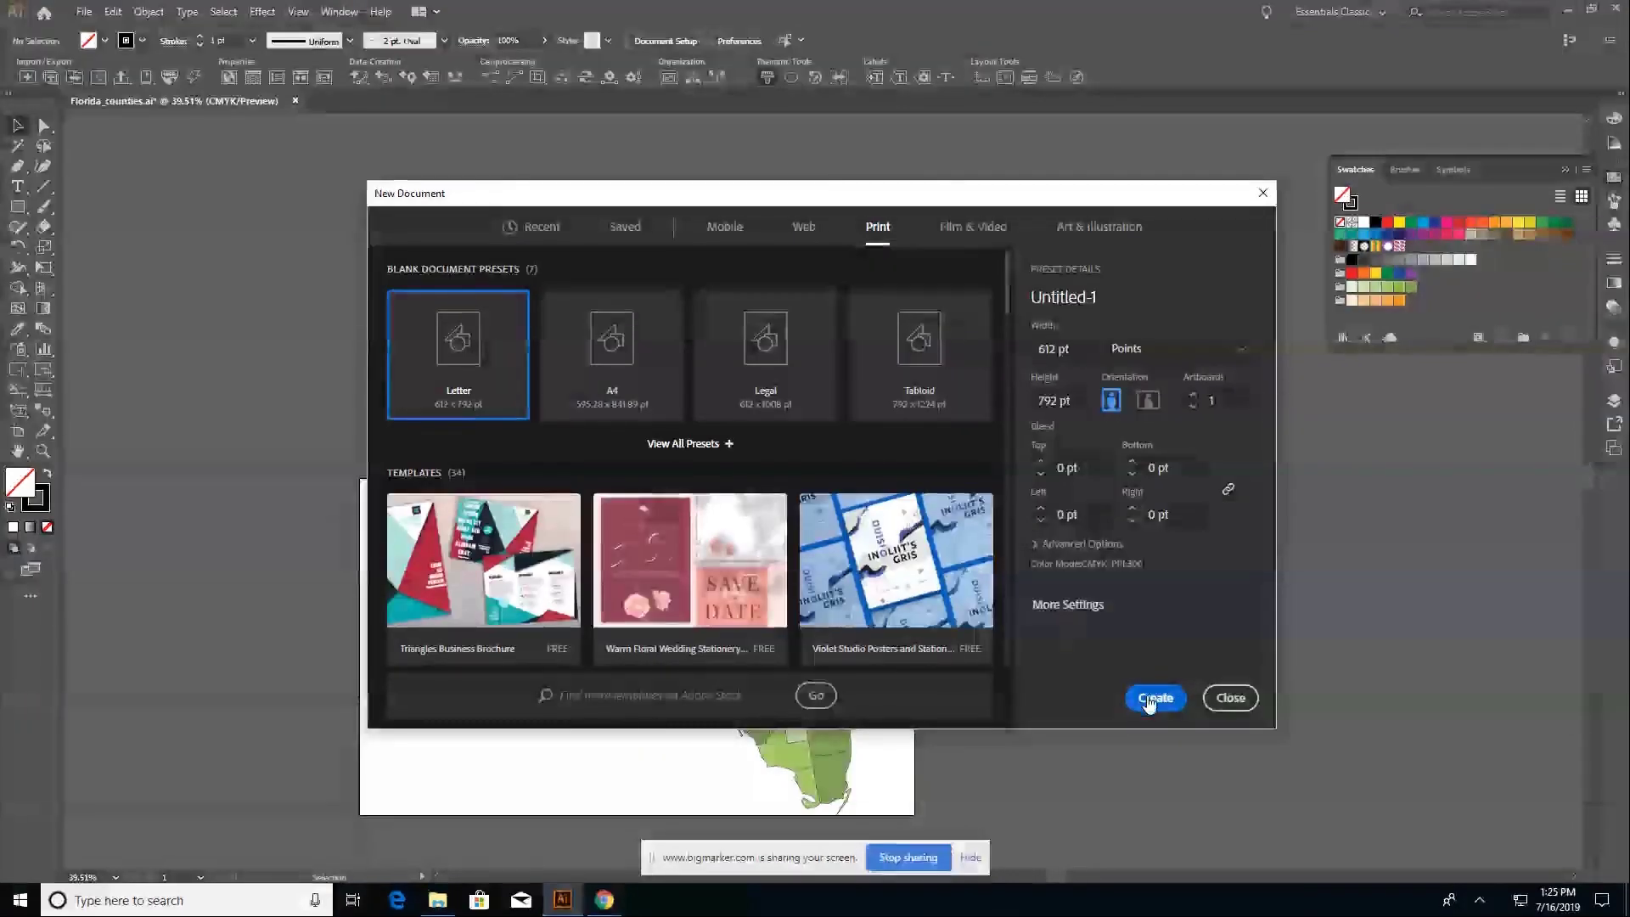
{"action": "left_click", "coordinate": [1149, 695]}
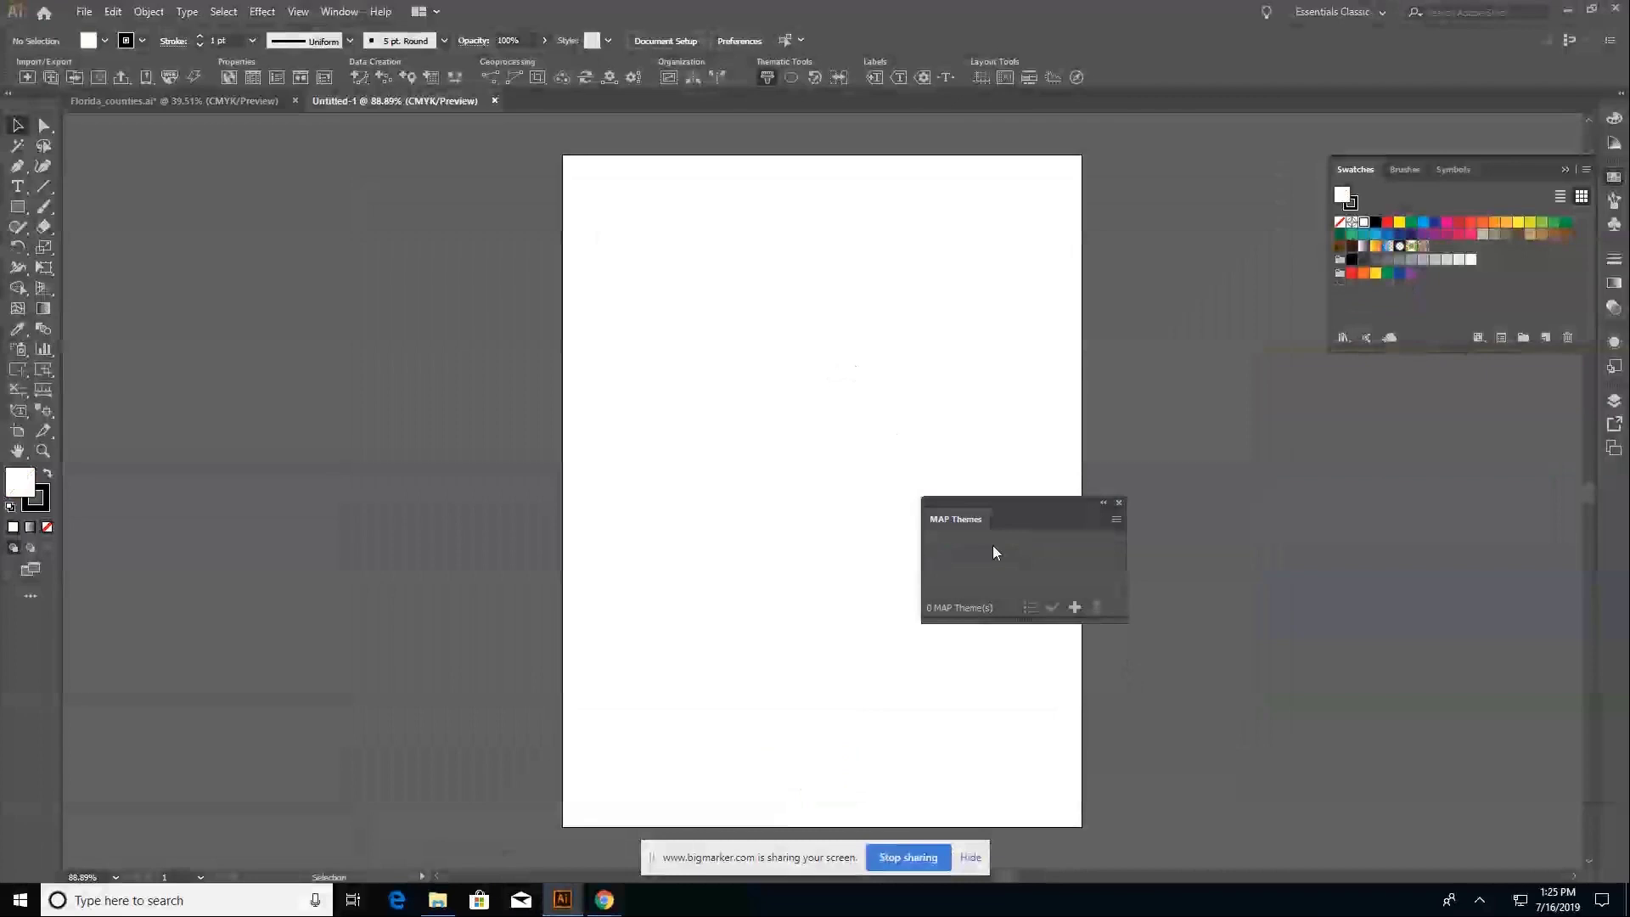
Step: Copy the Population Density MAP theme from Florida_counties.ai into Untitled-1
{"action": "left_click", "coordinate": [75, 79]}
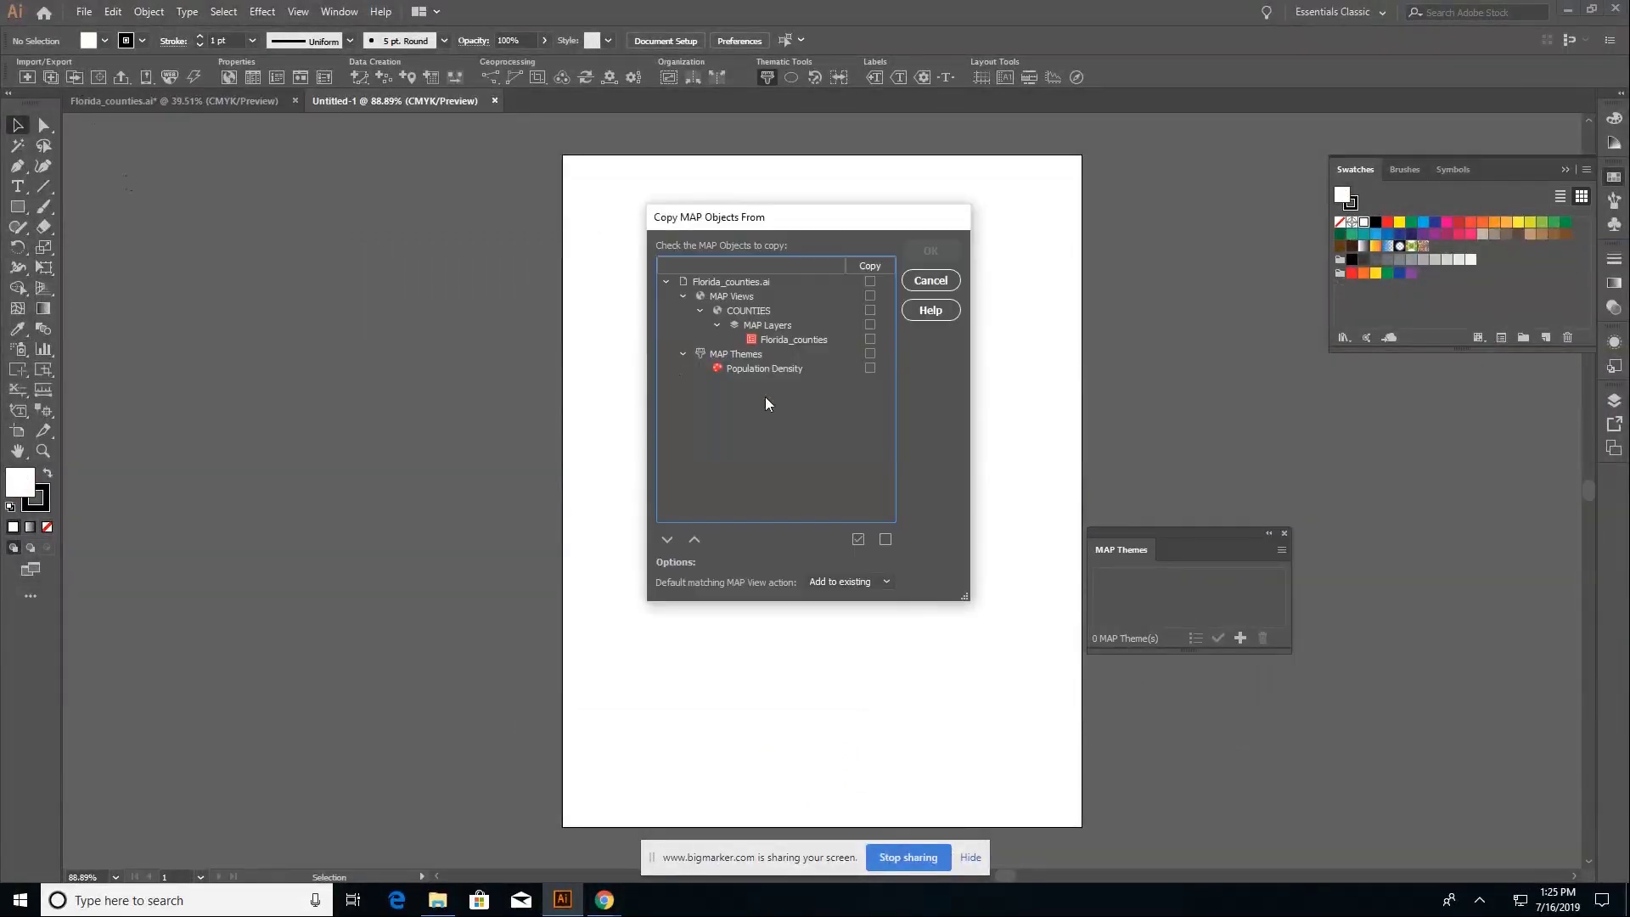
{"action": "left_click", "coordinate": [919, 284]}
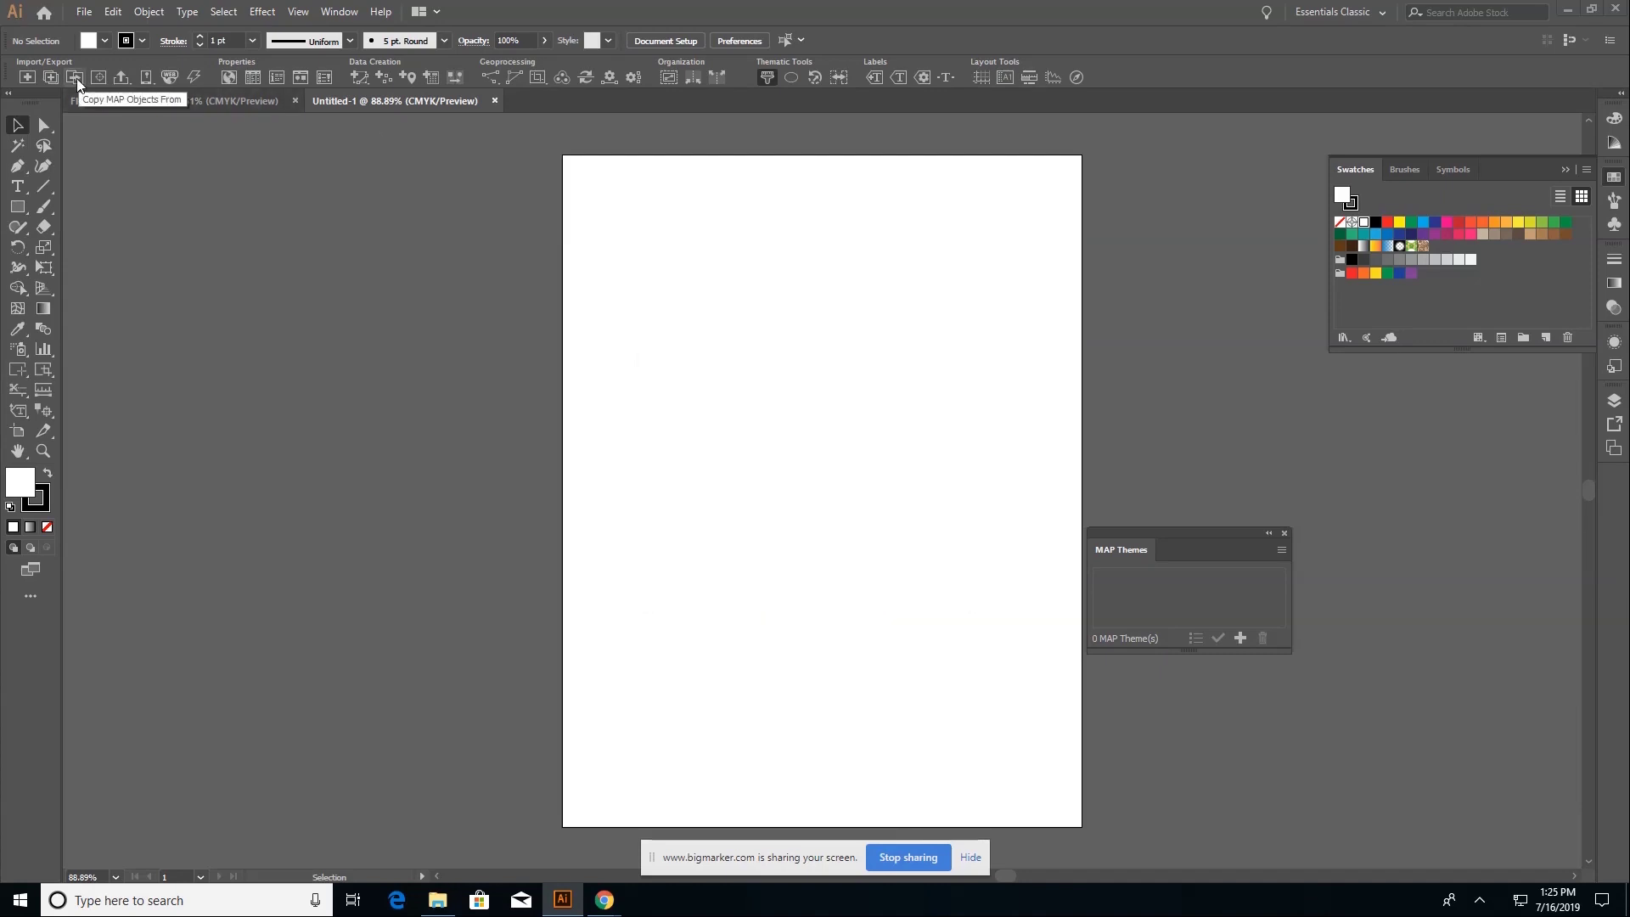
{"action": "left_click", "coordinate": [76, 81]}
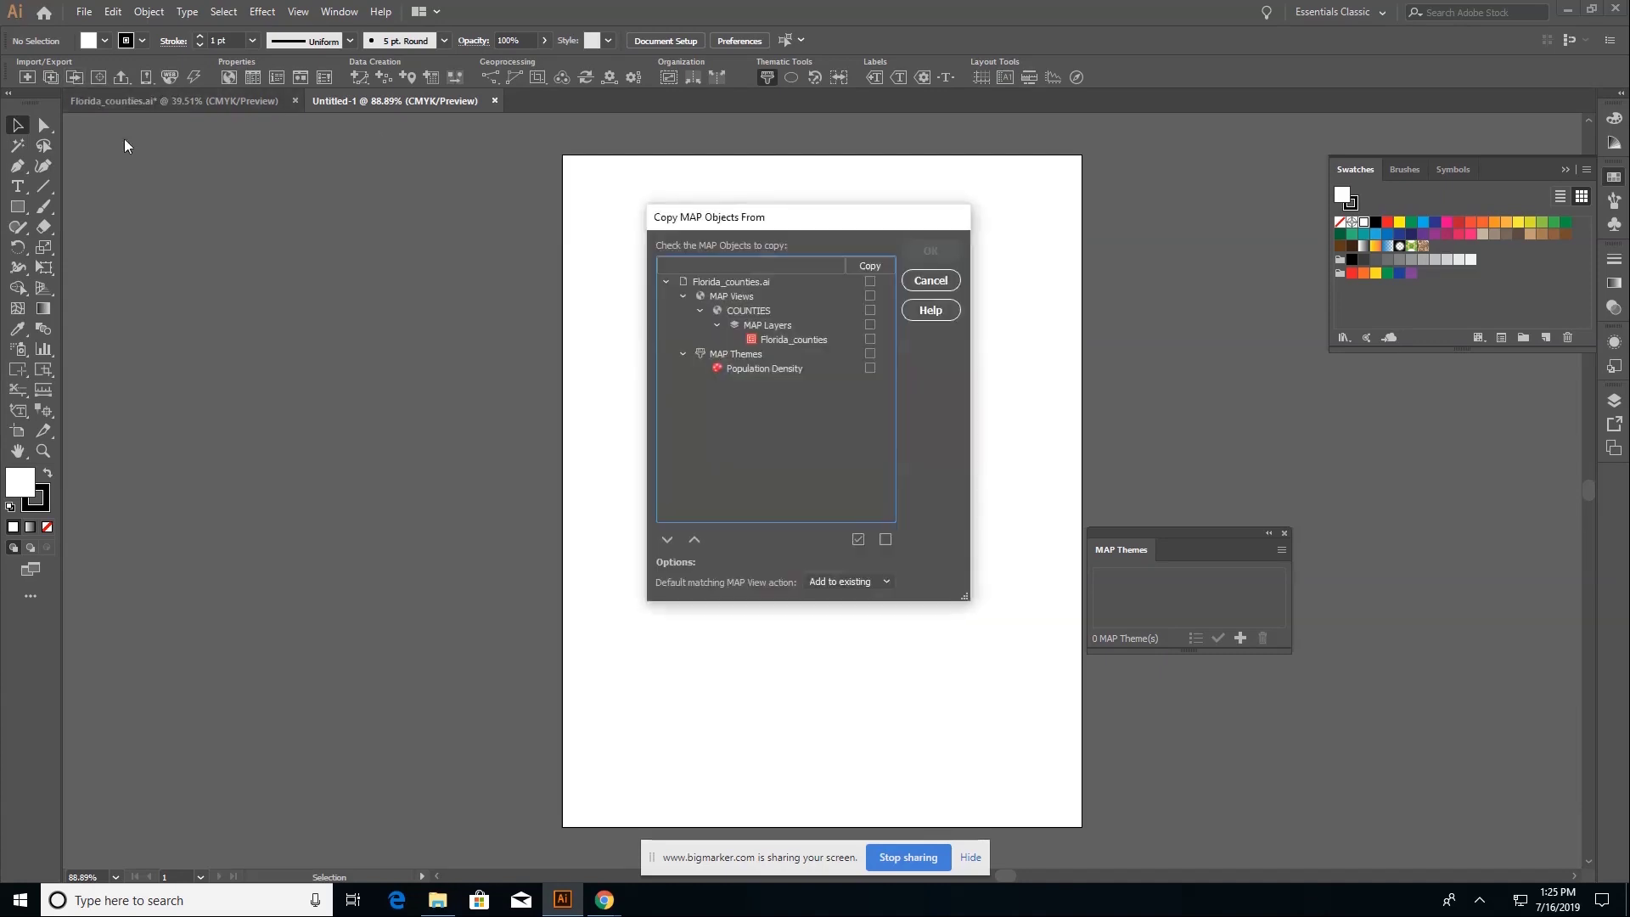
{"action": "left_click", "coordinate": [869, 367]}
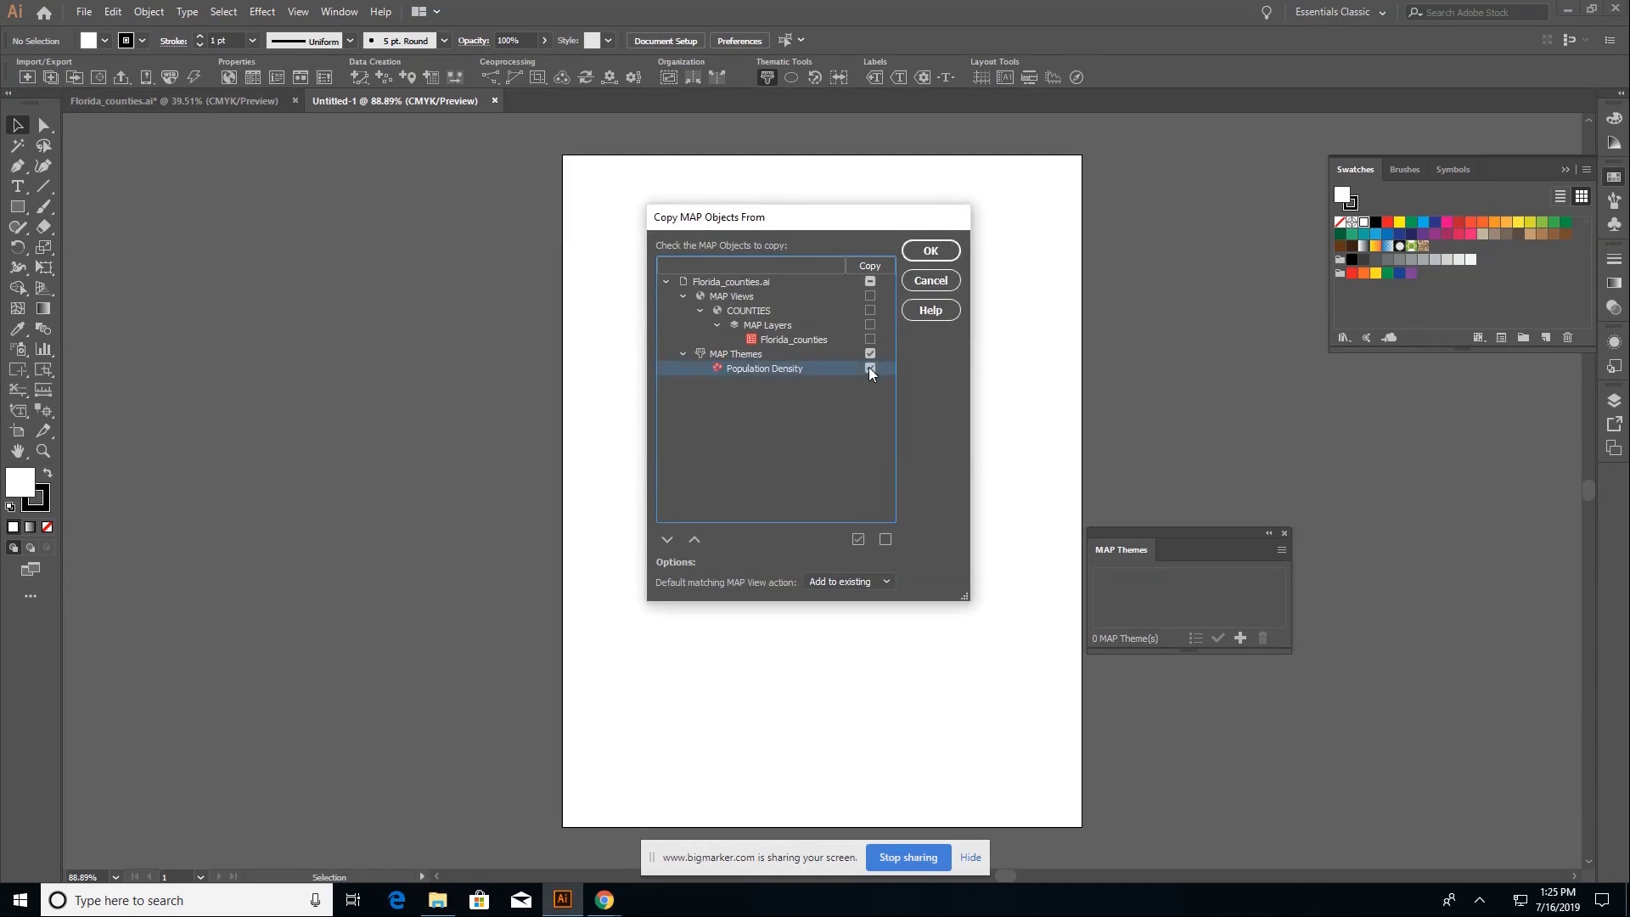
{"action": "left_click", "coordinate": [938, 258]}
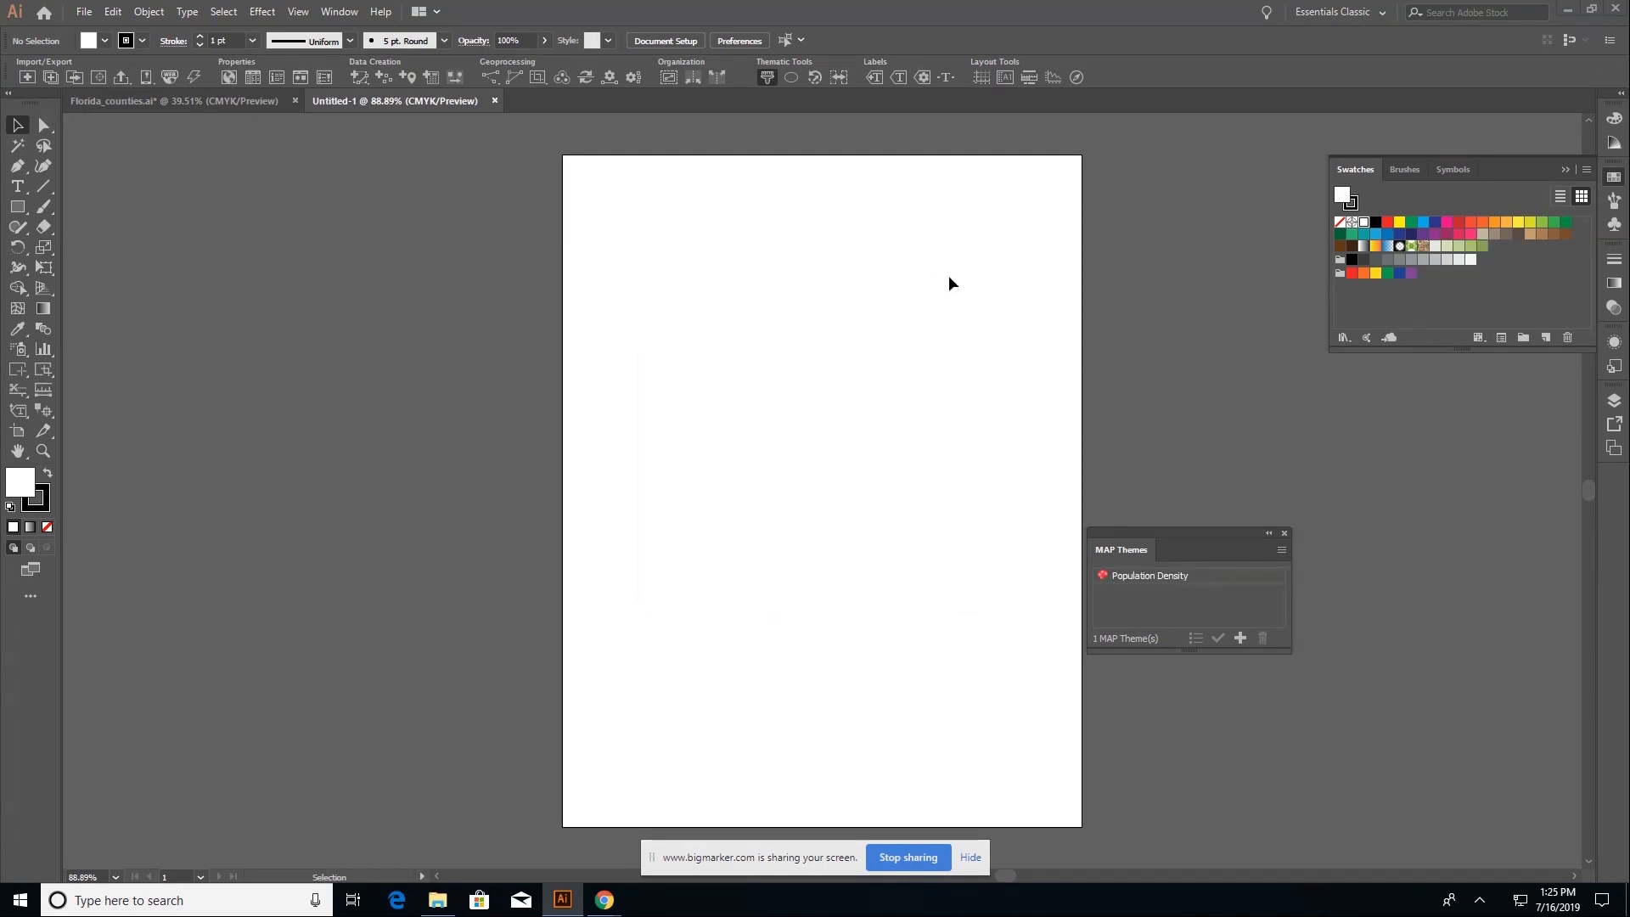
Step: Edit the Population Density theme so its auto-assign uses layer-name pattern matching
{"action": "double_click", "coordinate": [1149, 577]}
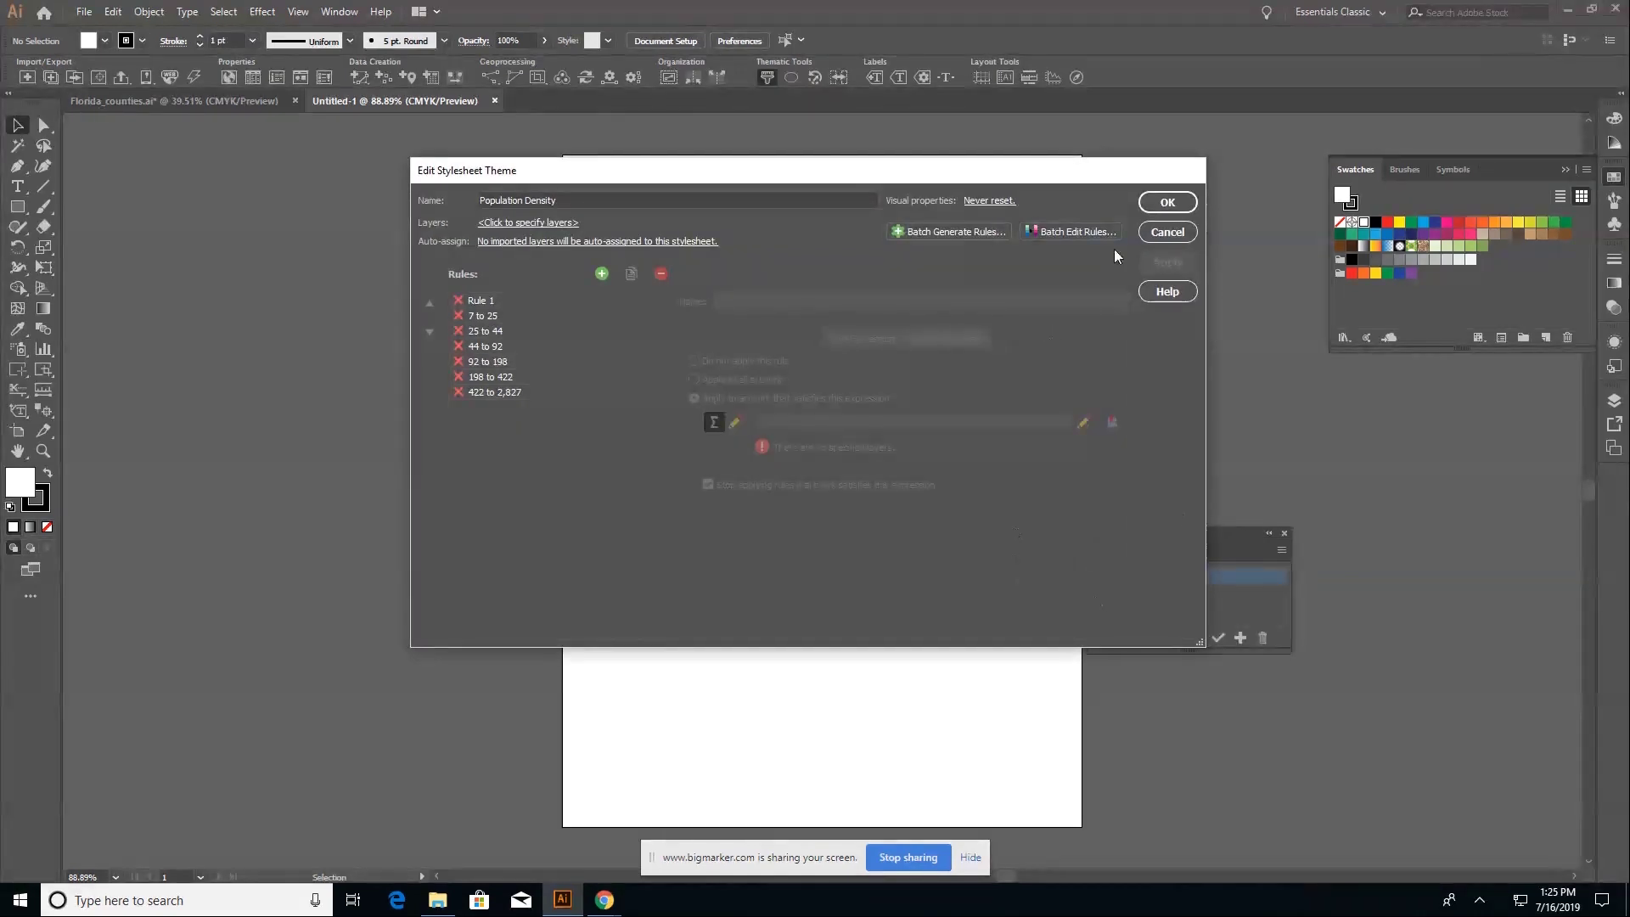
{"action": "left_click_drag", "start_coordinate": [1055, 167], "coordinate": [803, 221]}
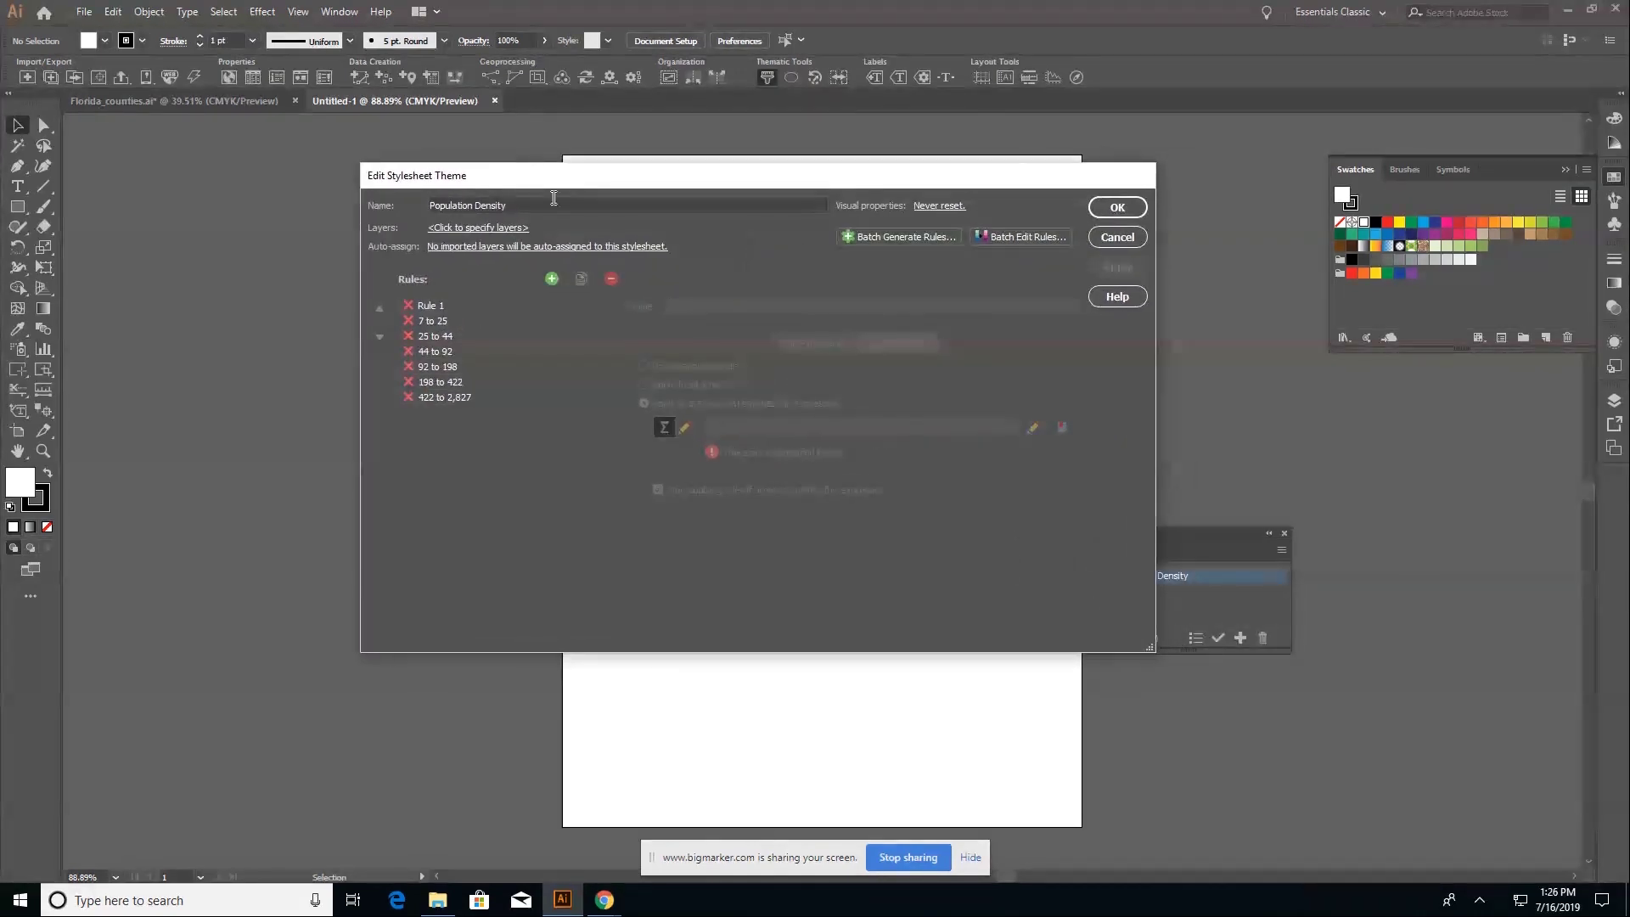
{"action": "left_click", "coordinate": [485, 251]}
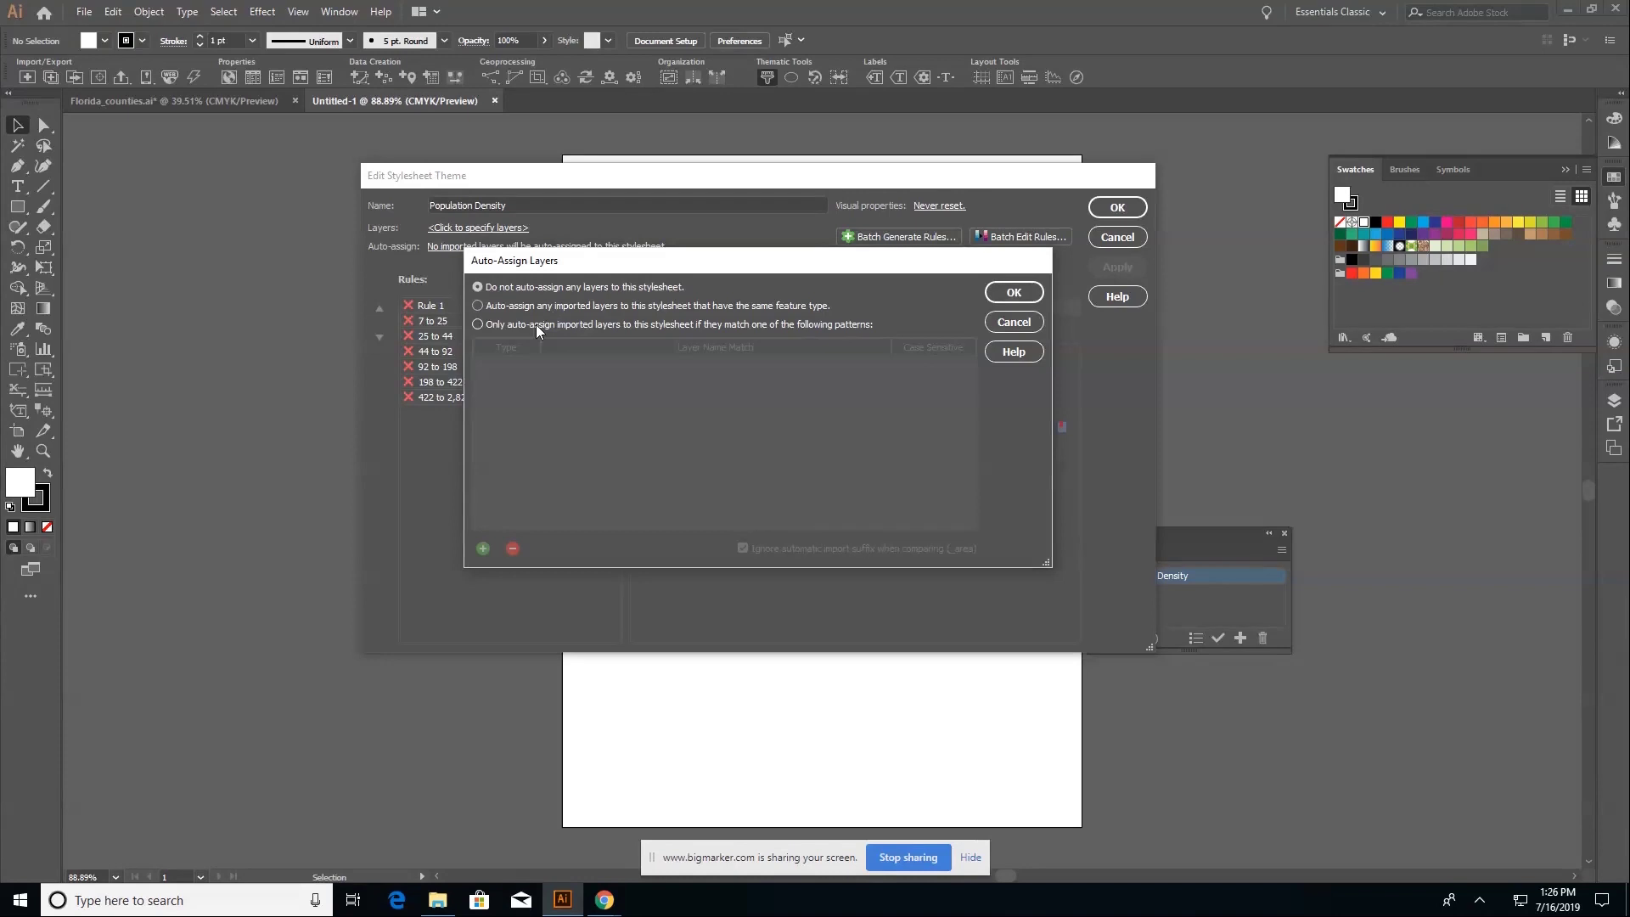
{"action": "left_click", "coordinate": [536, 324]}
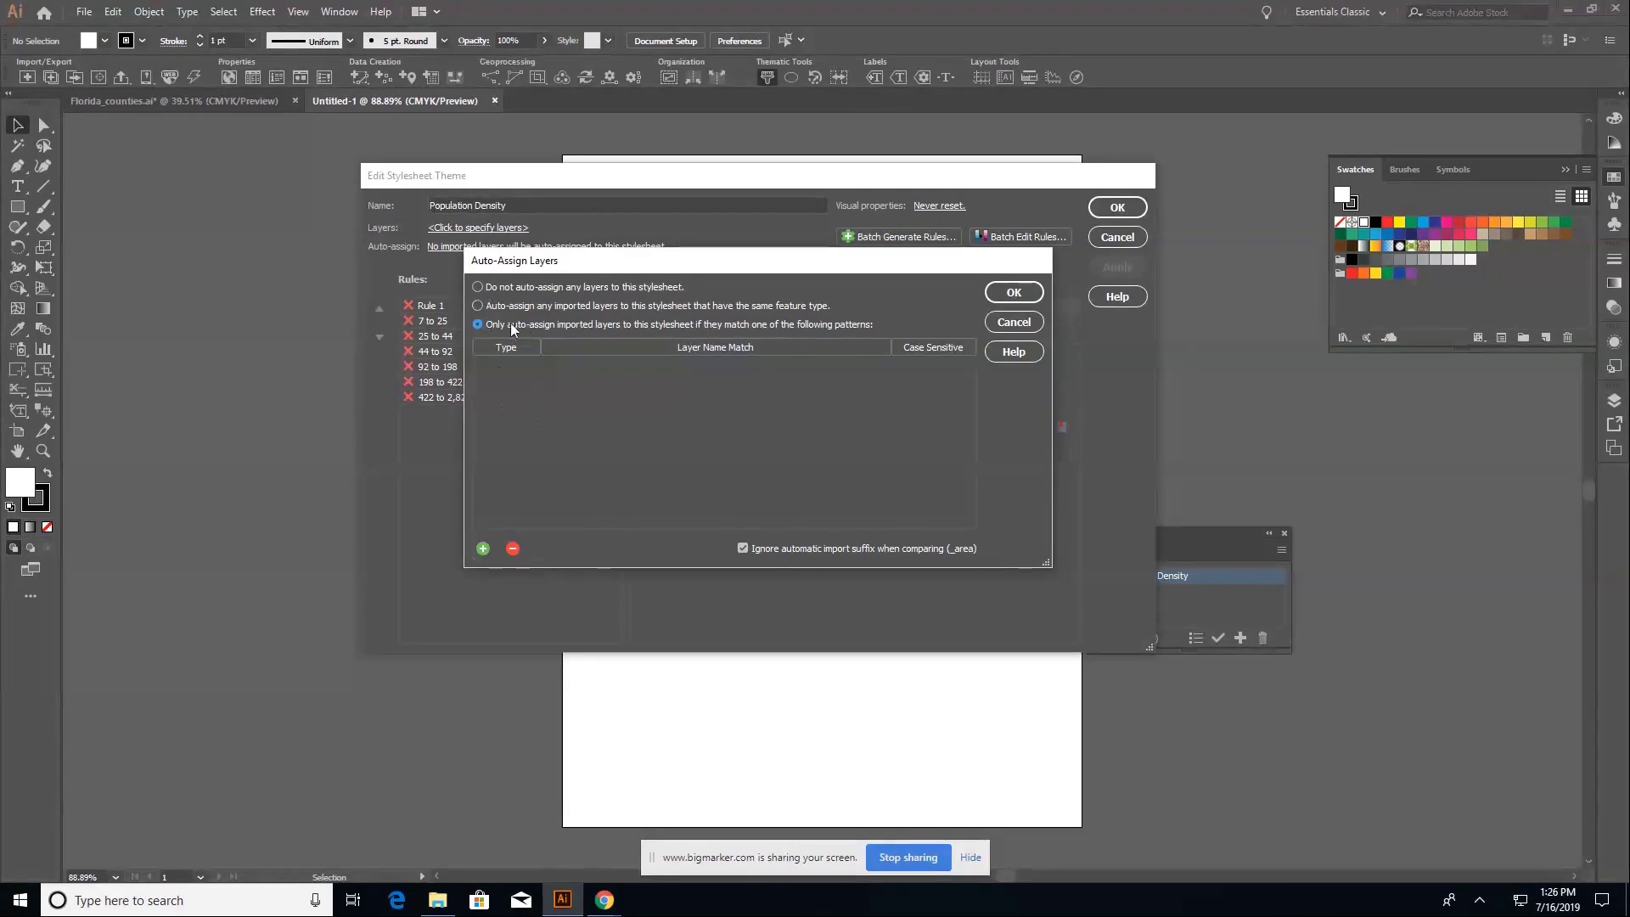
Step: Add a Contains 'counties' name pattern, then confirm auto-assign and save the theme
{"action": "left_click", "coordinate": [483, 547]}
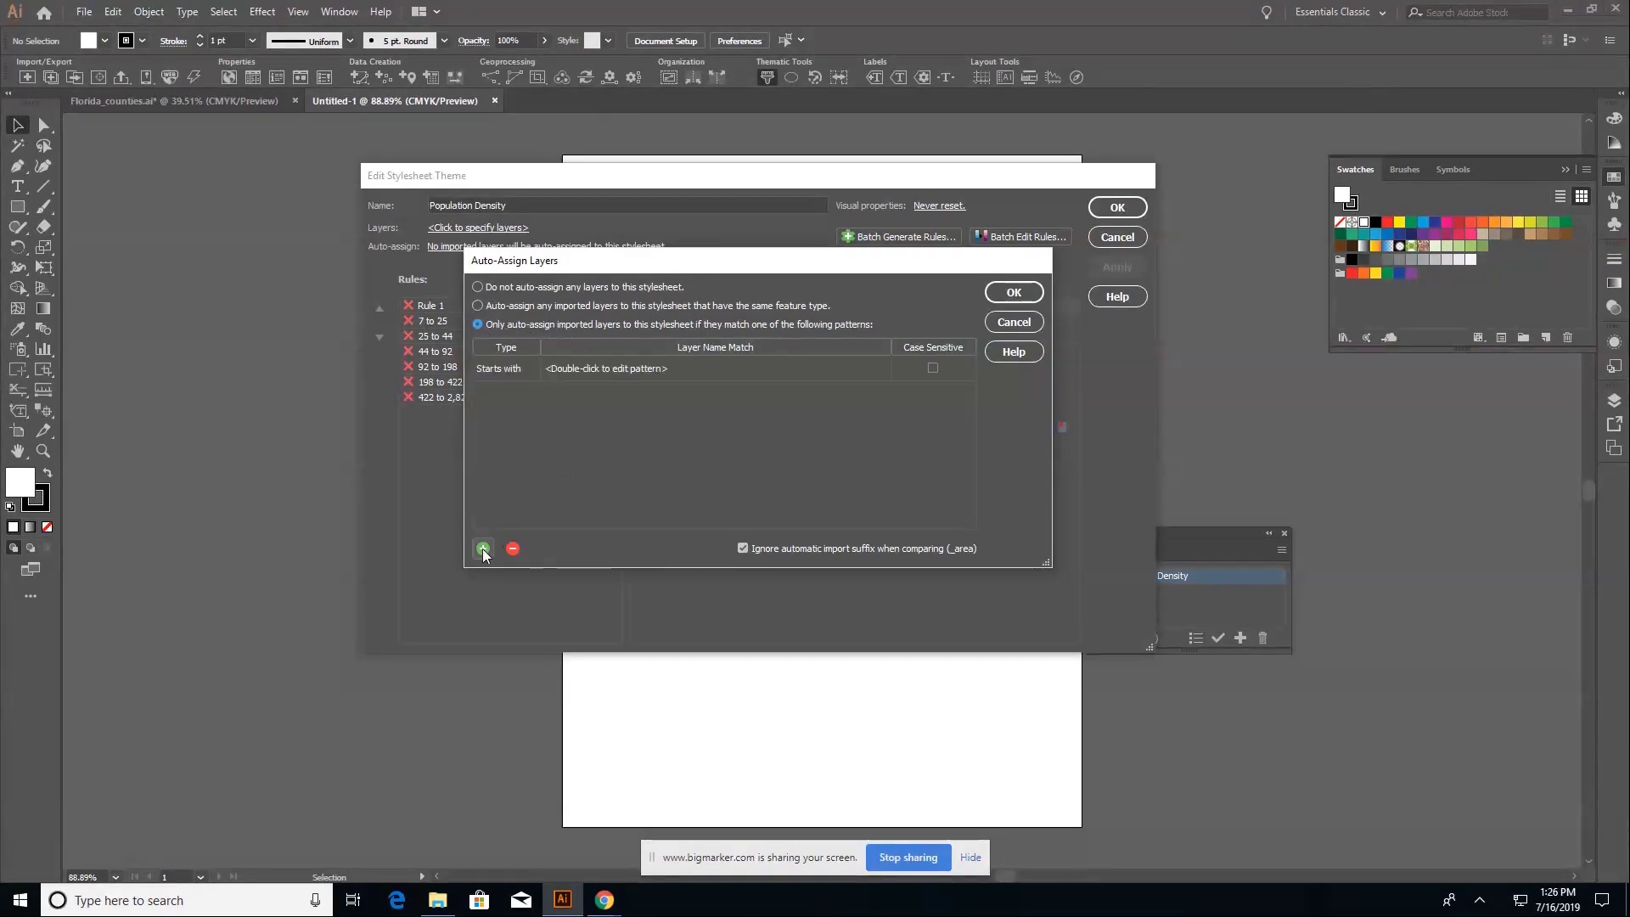
{"action": "left_click", "coordinate": [507, 367]}
{"action": "left_click", "coordinate": [507, 367]}
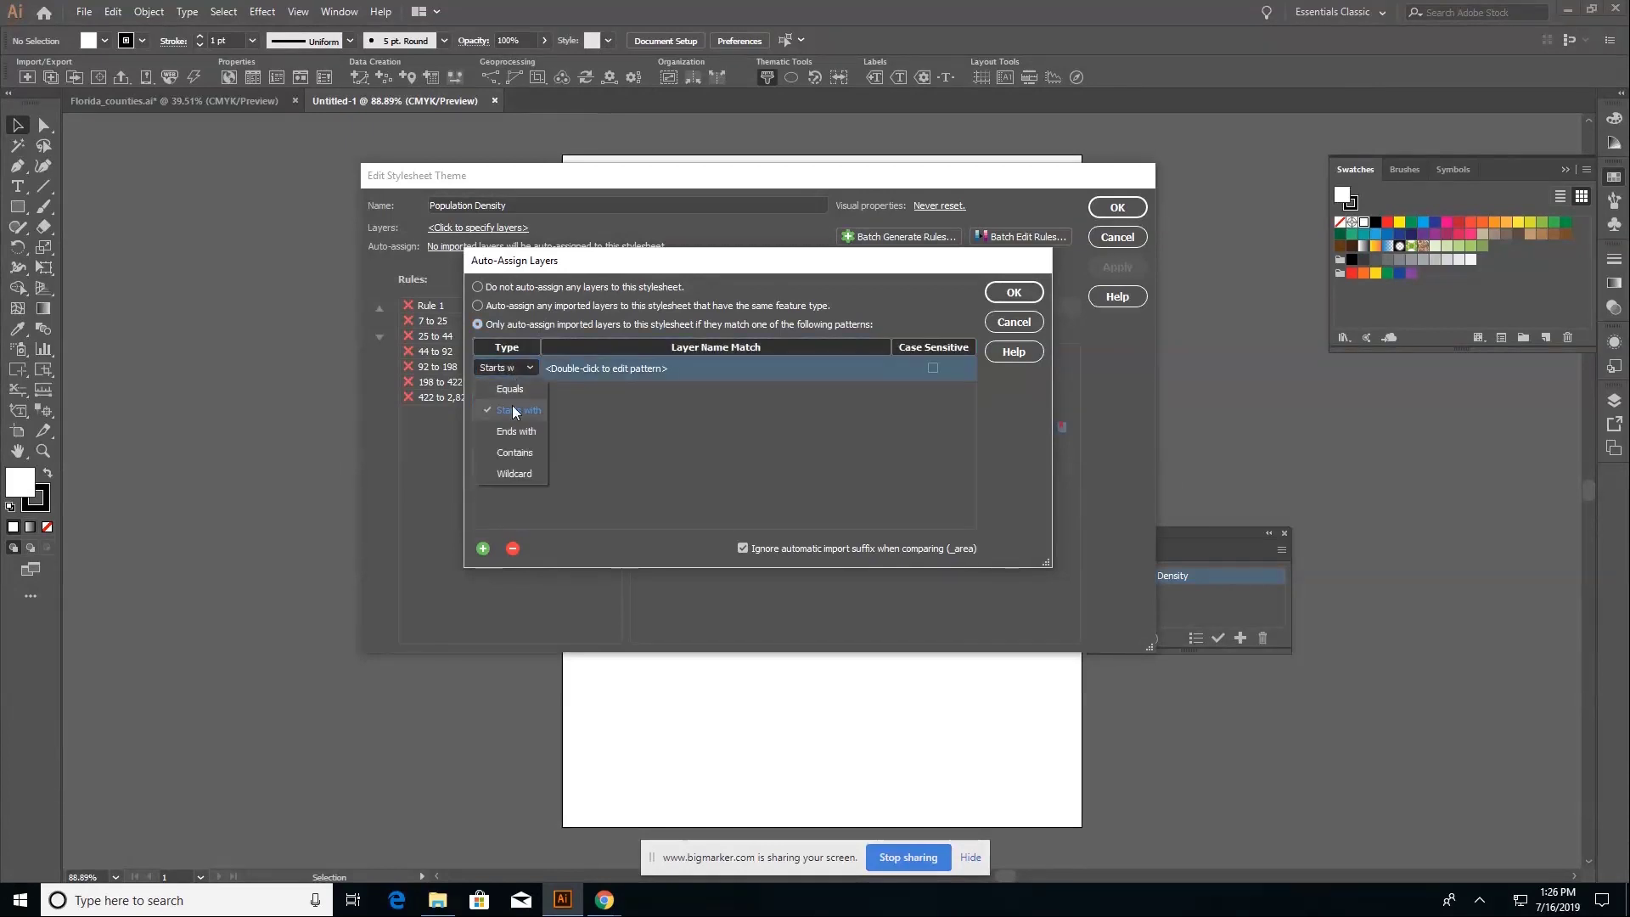
{"action": "left_click", "coordinate": [512, 454]}
{"action": "double_click", "coordinate": [584, 368]}
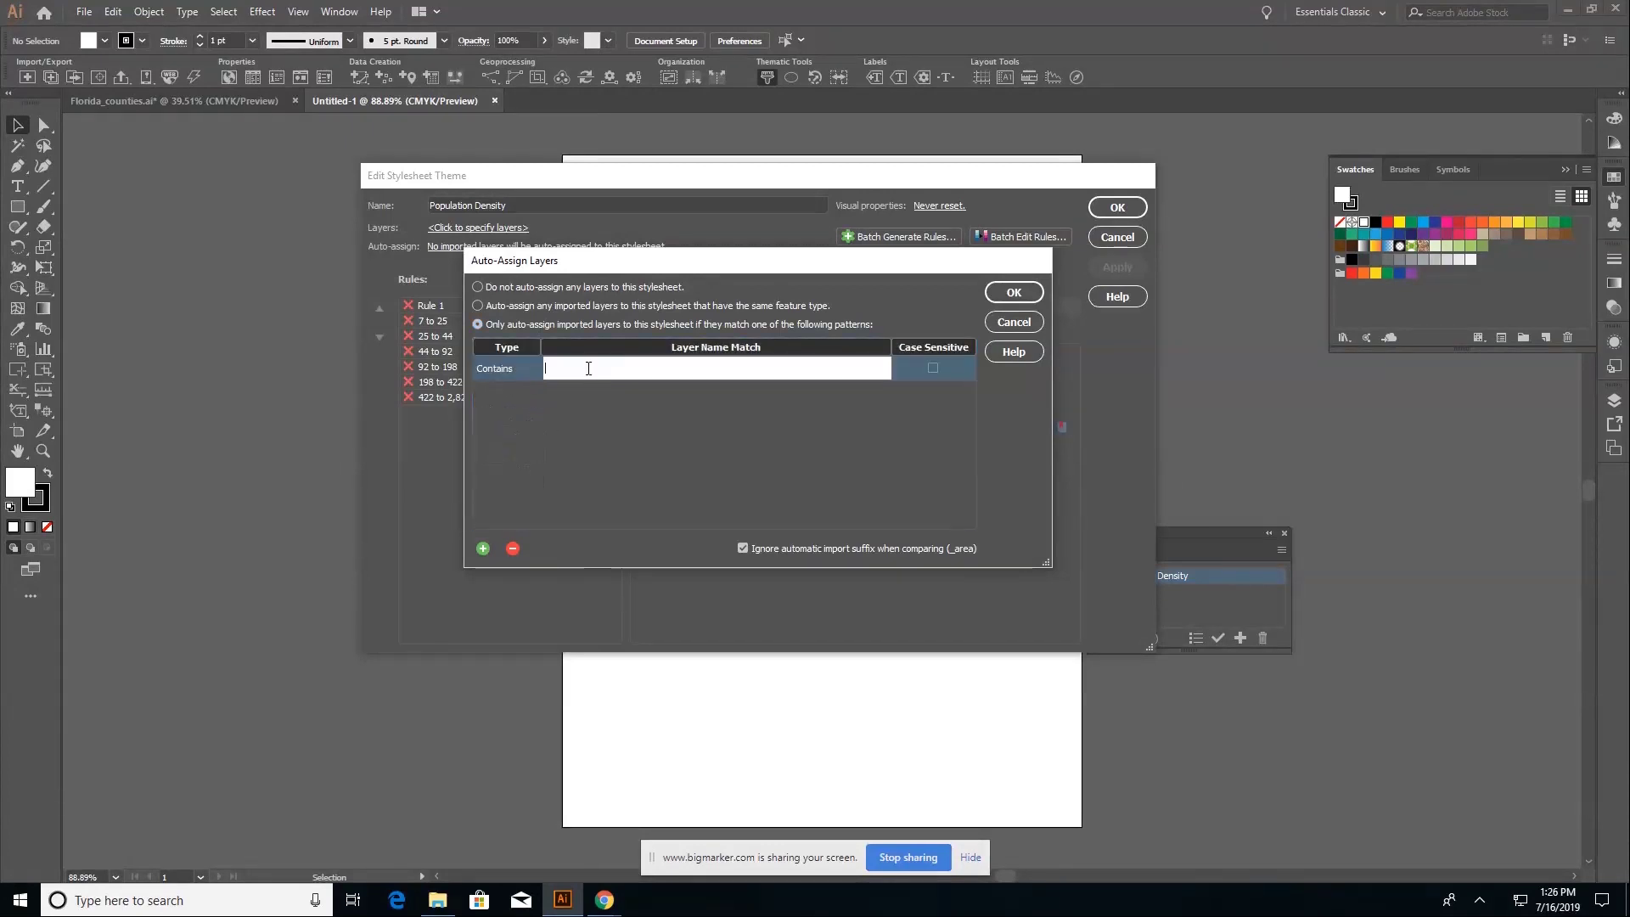
{"action": "type", "text": "counties"}
{"action": "left_click", "coordinate": [936, 410]}
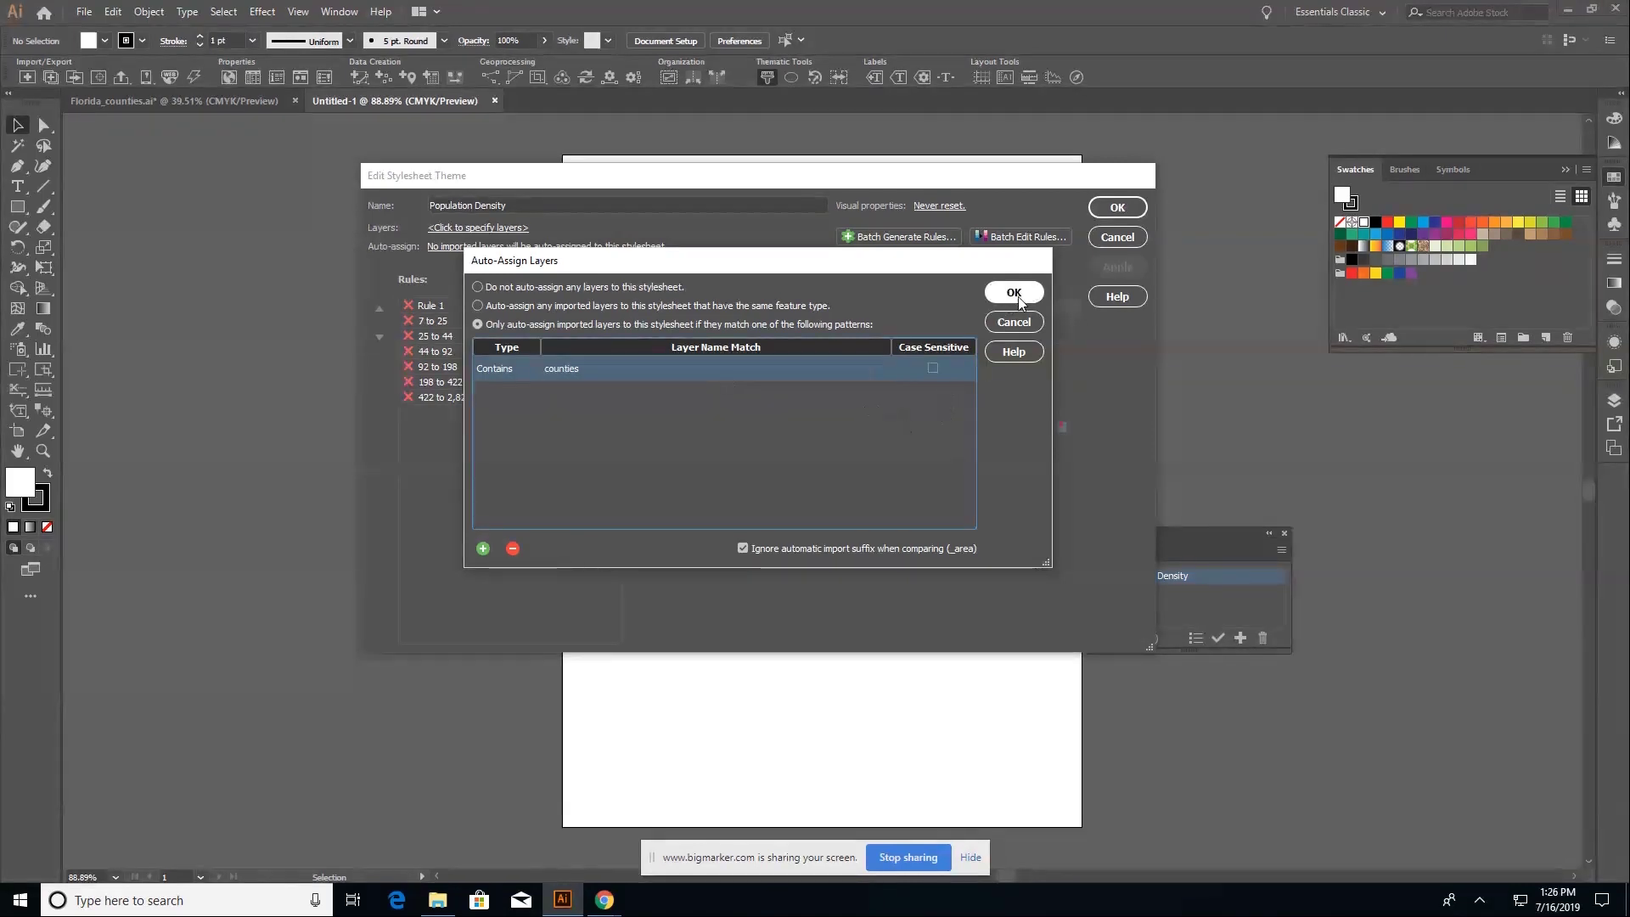
{"action": "left_click", "coordinate": [1021, 298]}
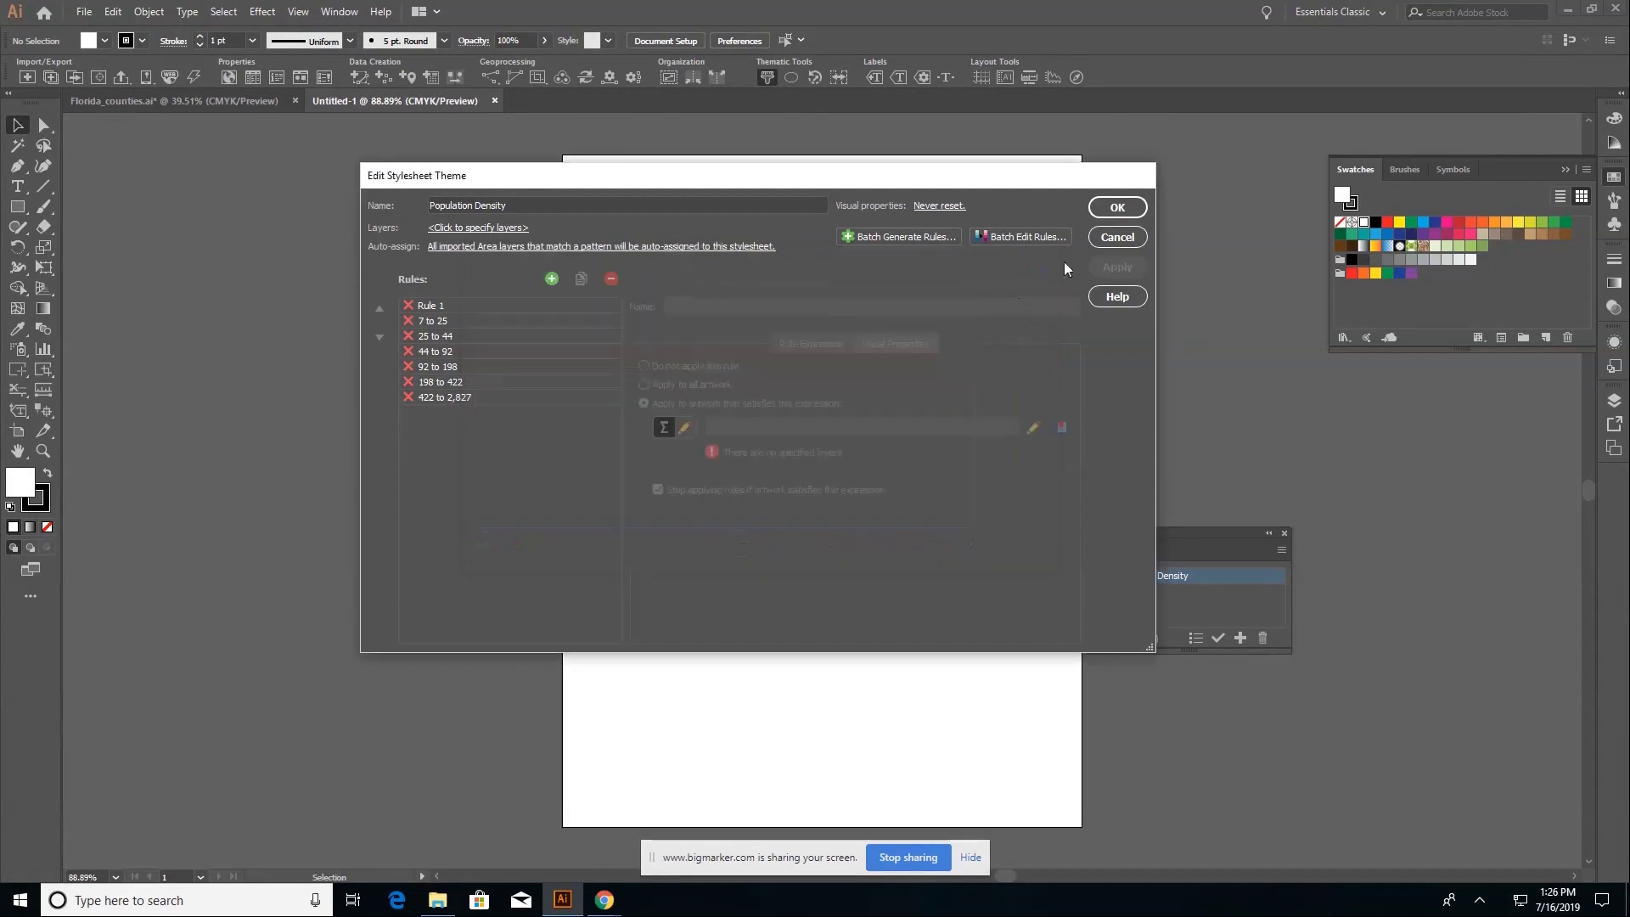
{"action": "left_click", "coordinate": [1117, 208]}
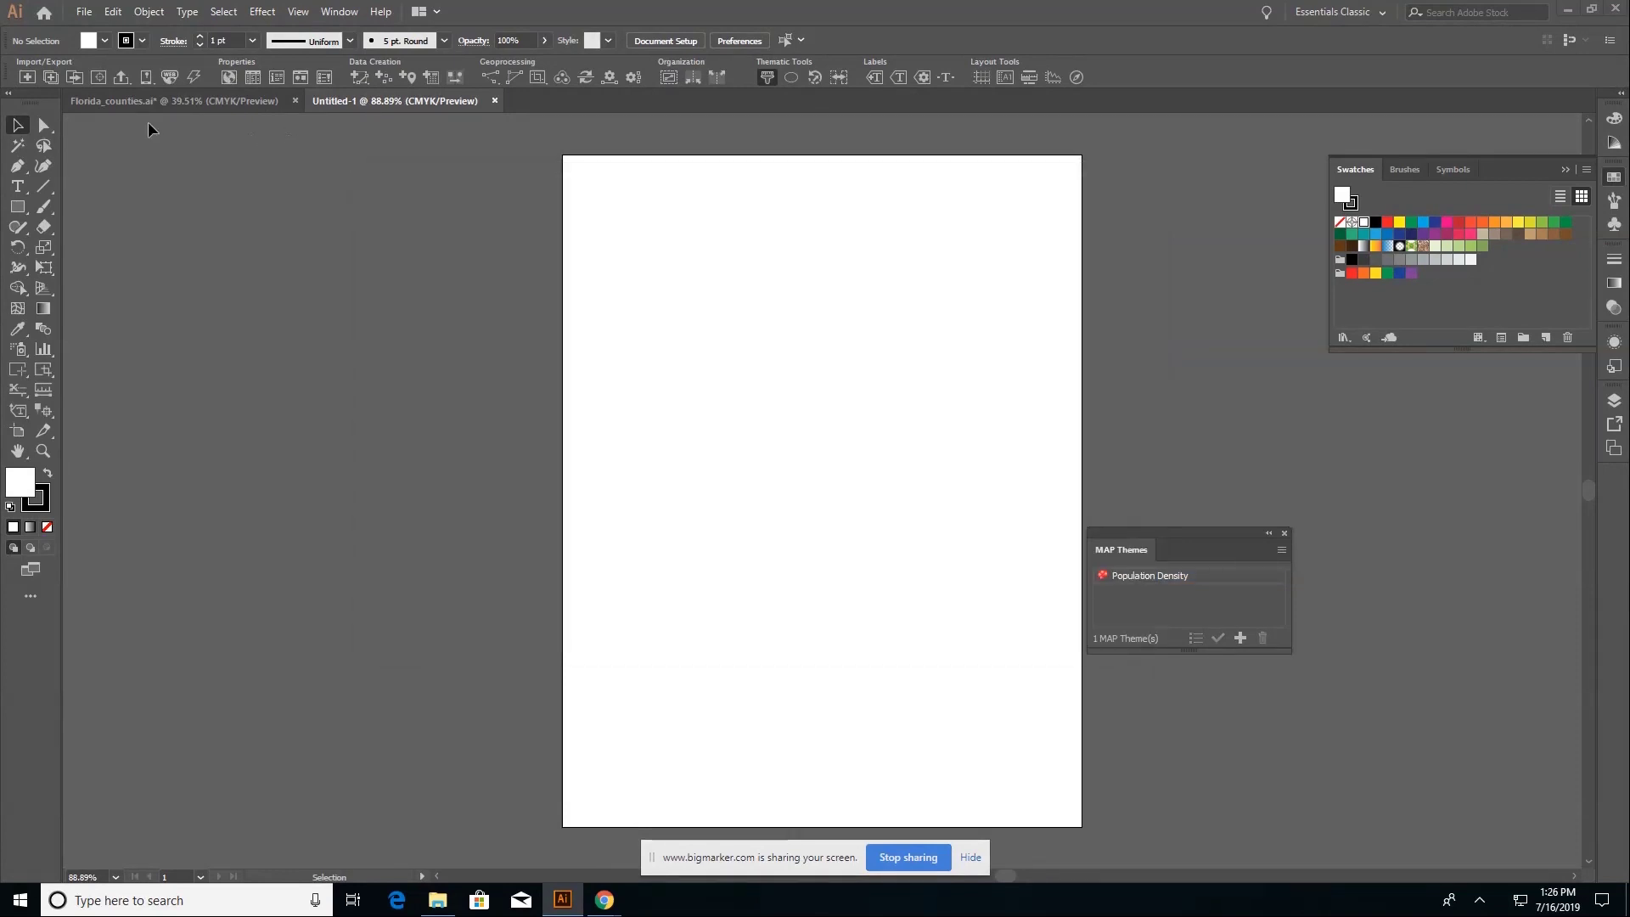
Step: In MAPublisher Import, choose Esri Shapefile format and load Counties_California.shp
{"action": "left_click", "coordinate": [26, 78]}
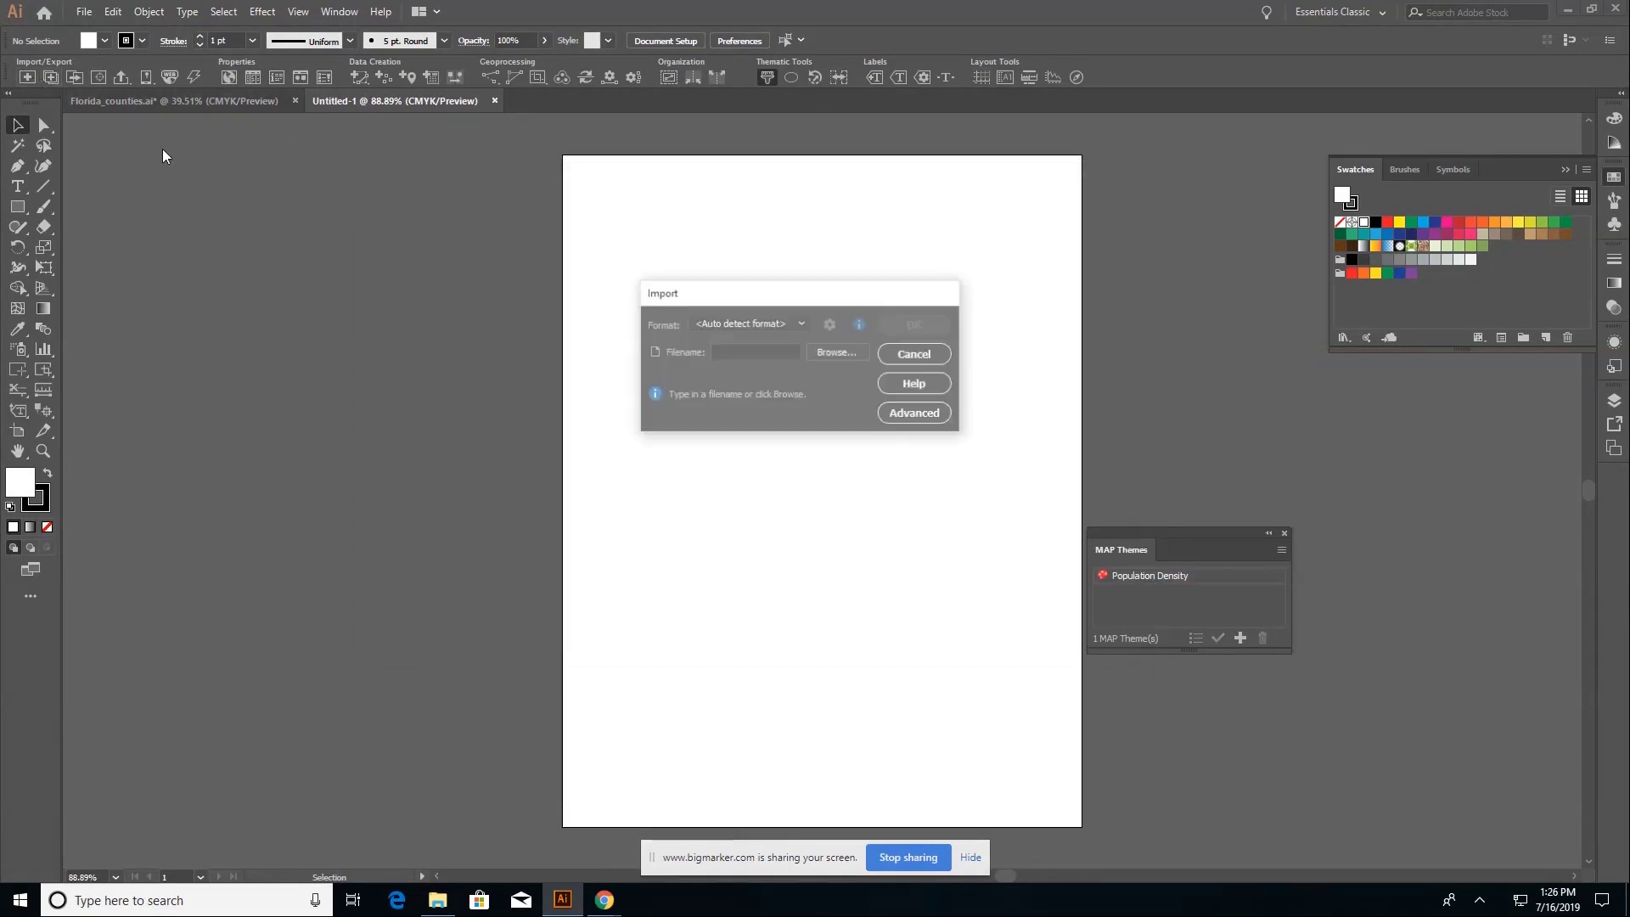
{"action": "left_click", "coordinate": [786, 323]}
{"action": "left_click", "coordinate": [777, 513]}
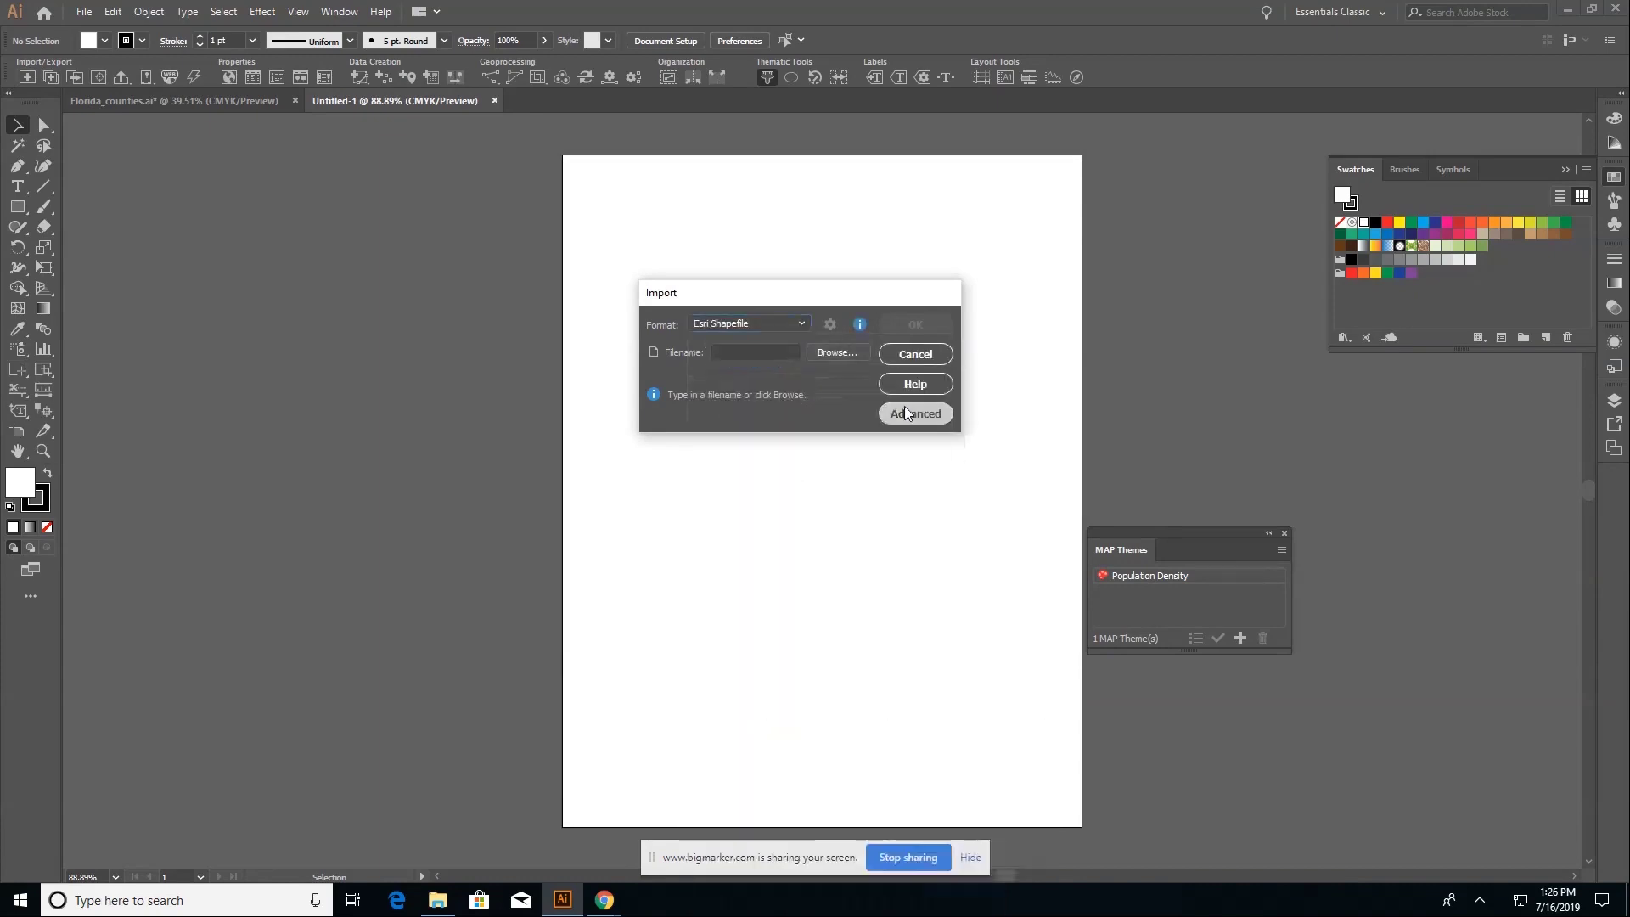
{"action": "left_click", "coordinate": [904, 412]}
{"action": "left_click", "coordinate": [883, 348]}
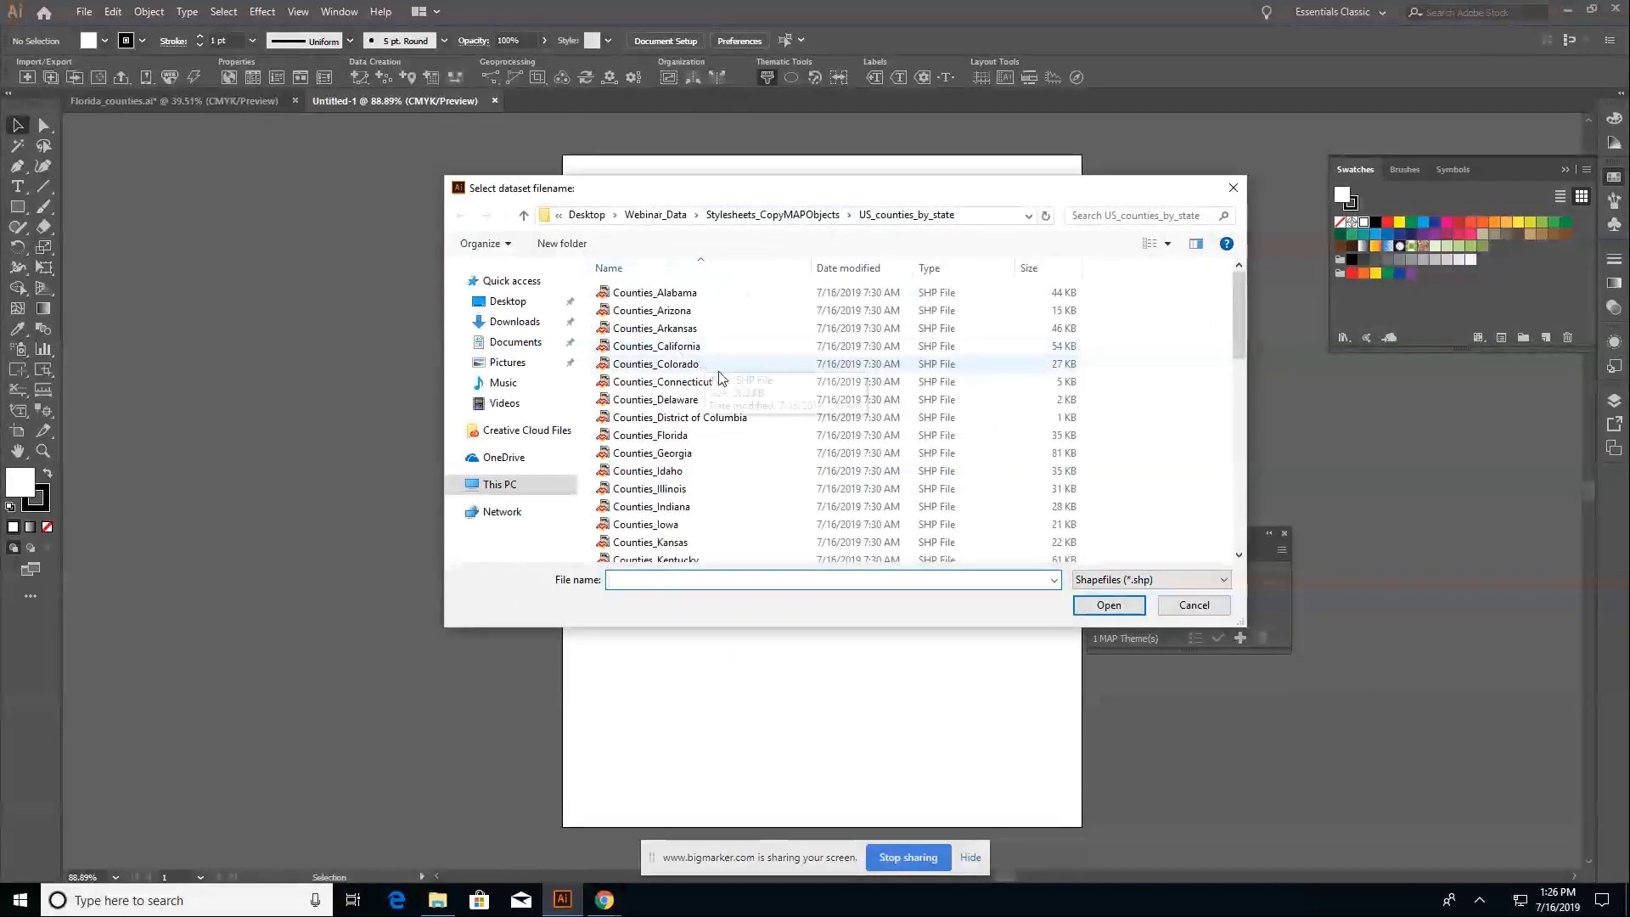
{"action": "scroll", "coordinate": [726, 416], "scroll_direction": "down", "scroll_amount": 7}
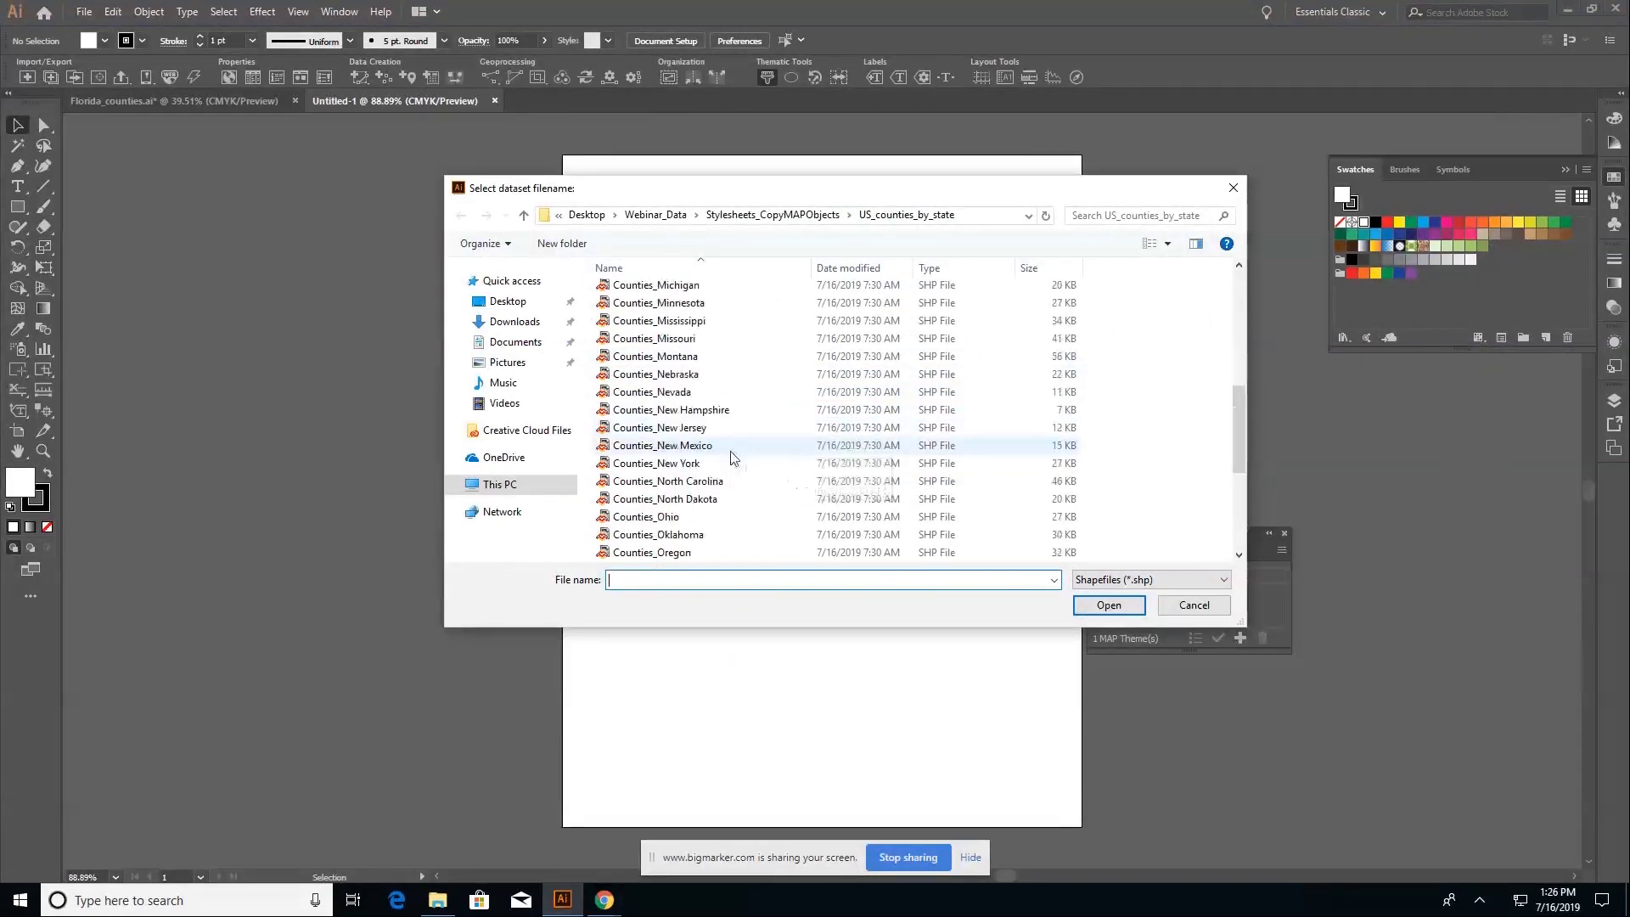
{"action": "scroll", "coordinate": [730, 456], "scroll_direction": "down", "scroll_amount": 3}
{"action": "scroll", "coordinate": [726, 446], "scroll_direction": "up", "scroll_amount": 7}
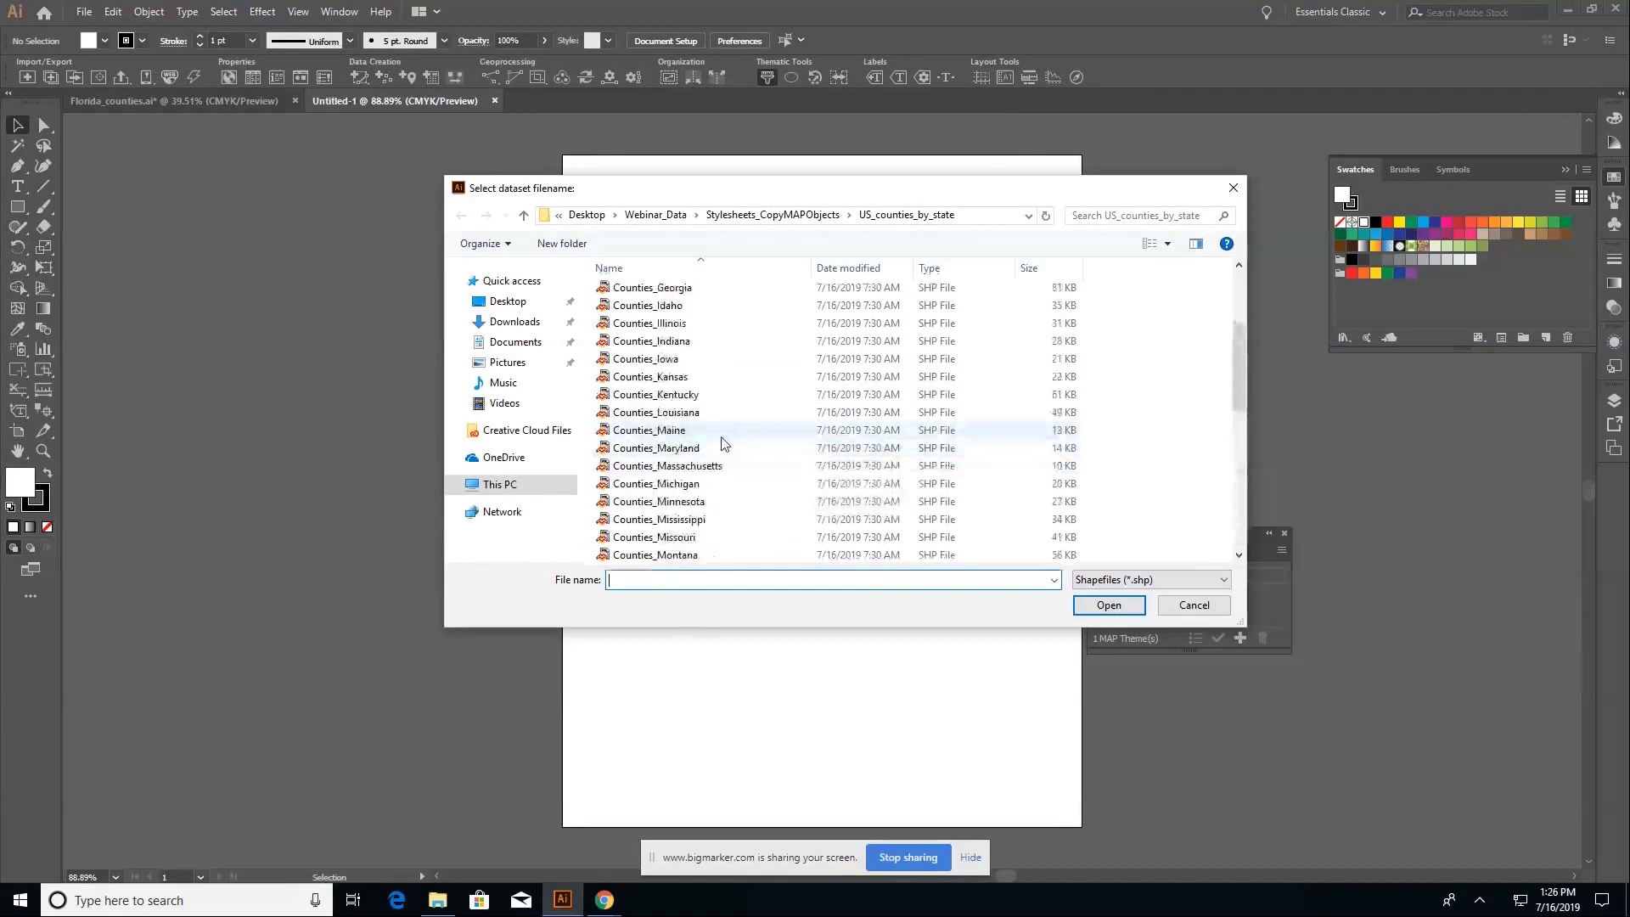
{"action": "scroll", "coordinate": [723, 391], "scroll_direction": "up", "scroll_amount": 3}
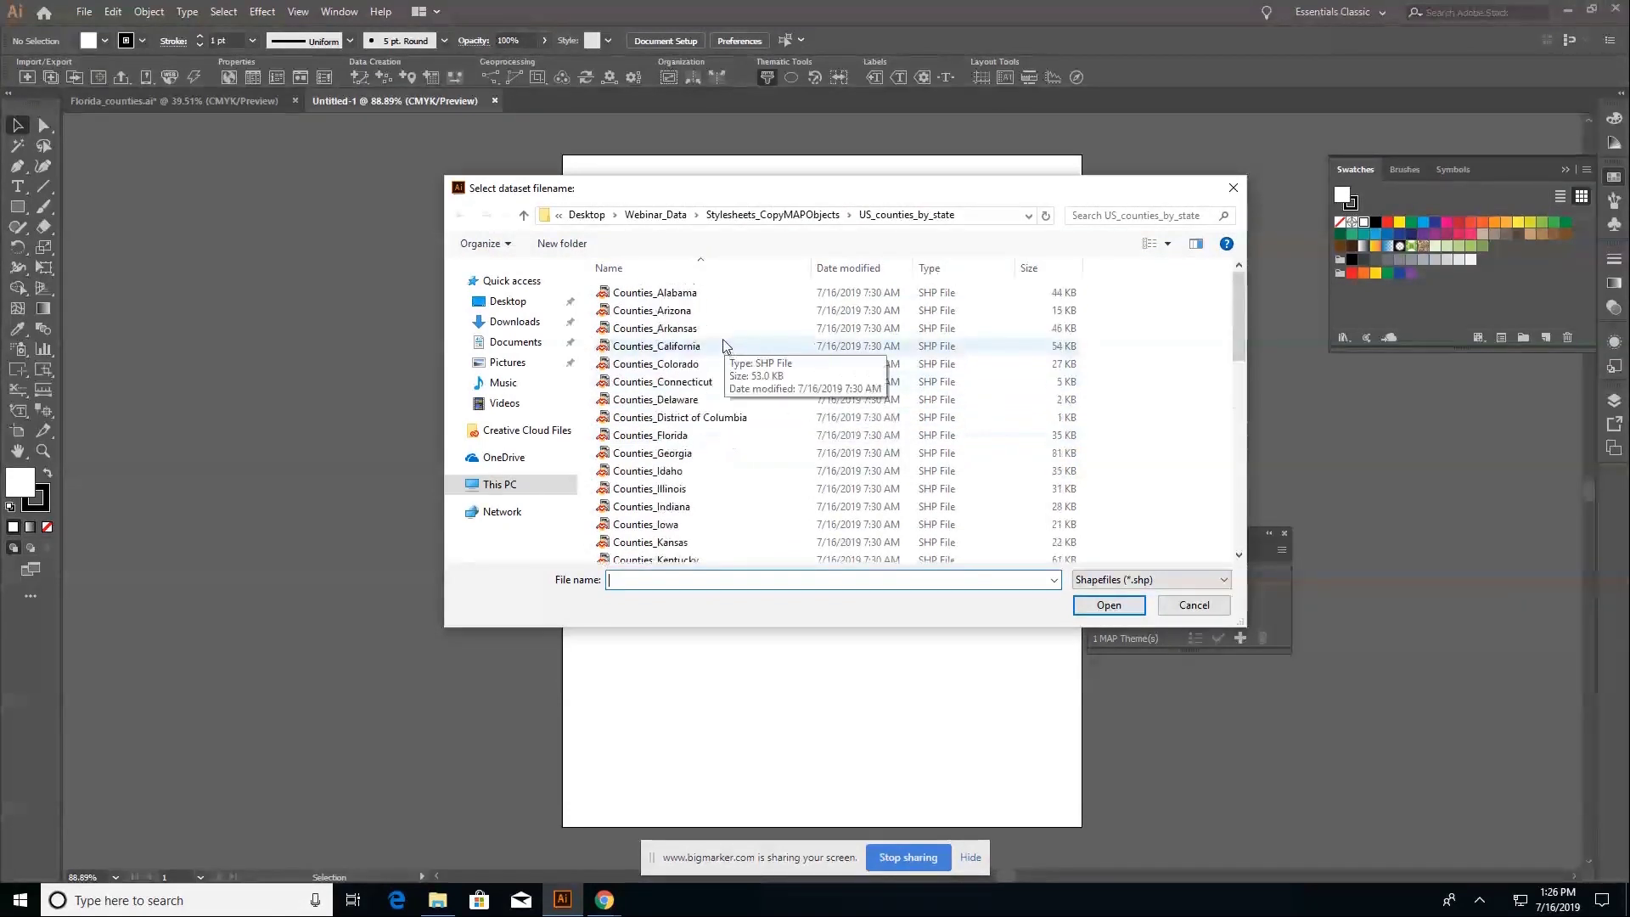
{"action": "left_click", "coordinate": [721, 346]}
{"action": "left_click", "coordinate": [1109, 604]}
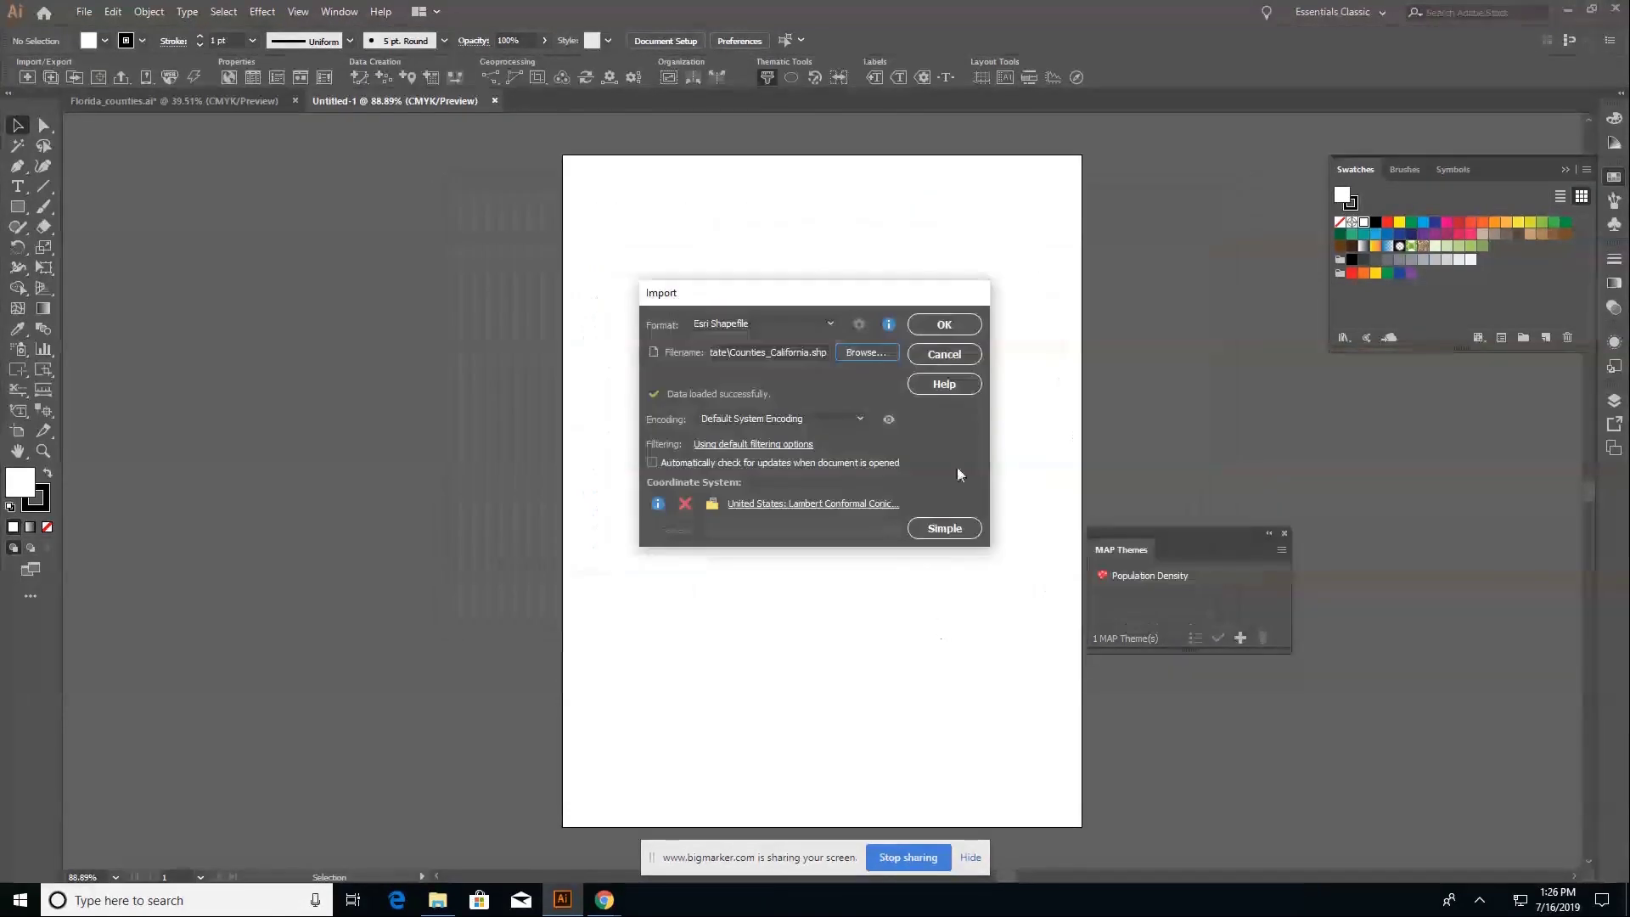
Step: Import Counties_California.shp onto the artboard and deselect the map to see the green shading
{"action": "left_click", "coordinate": [944, 323]}
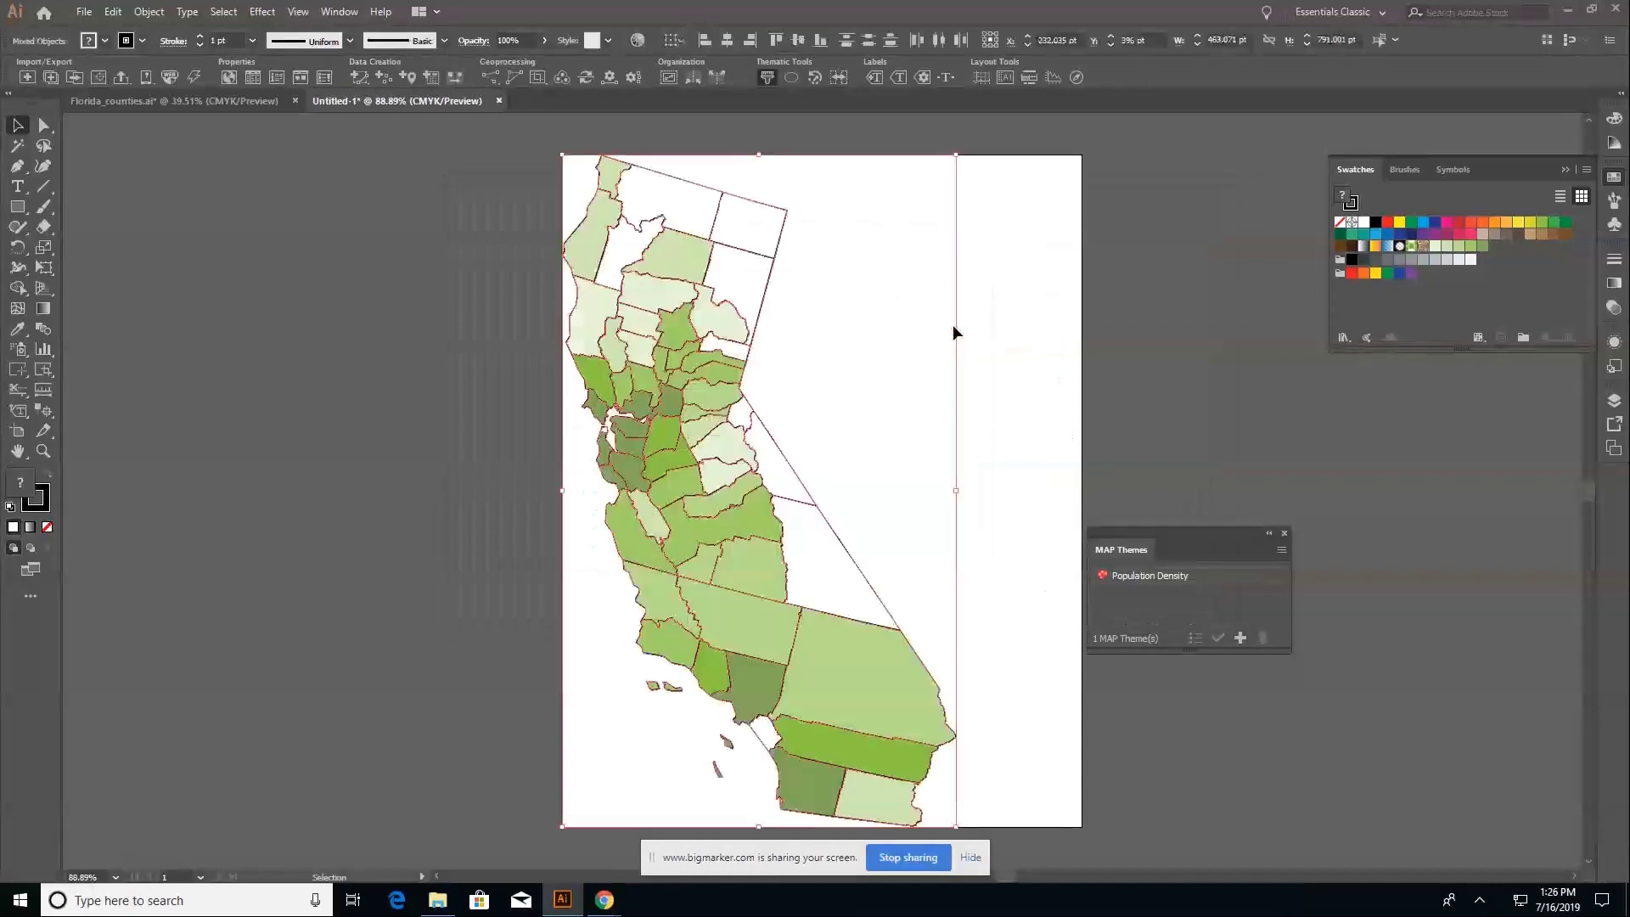
{"action": "left_click", "coordinate": [1187, 383]}
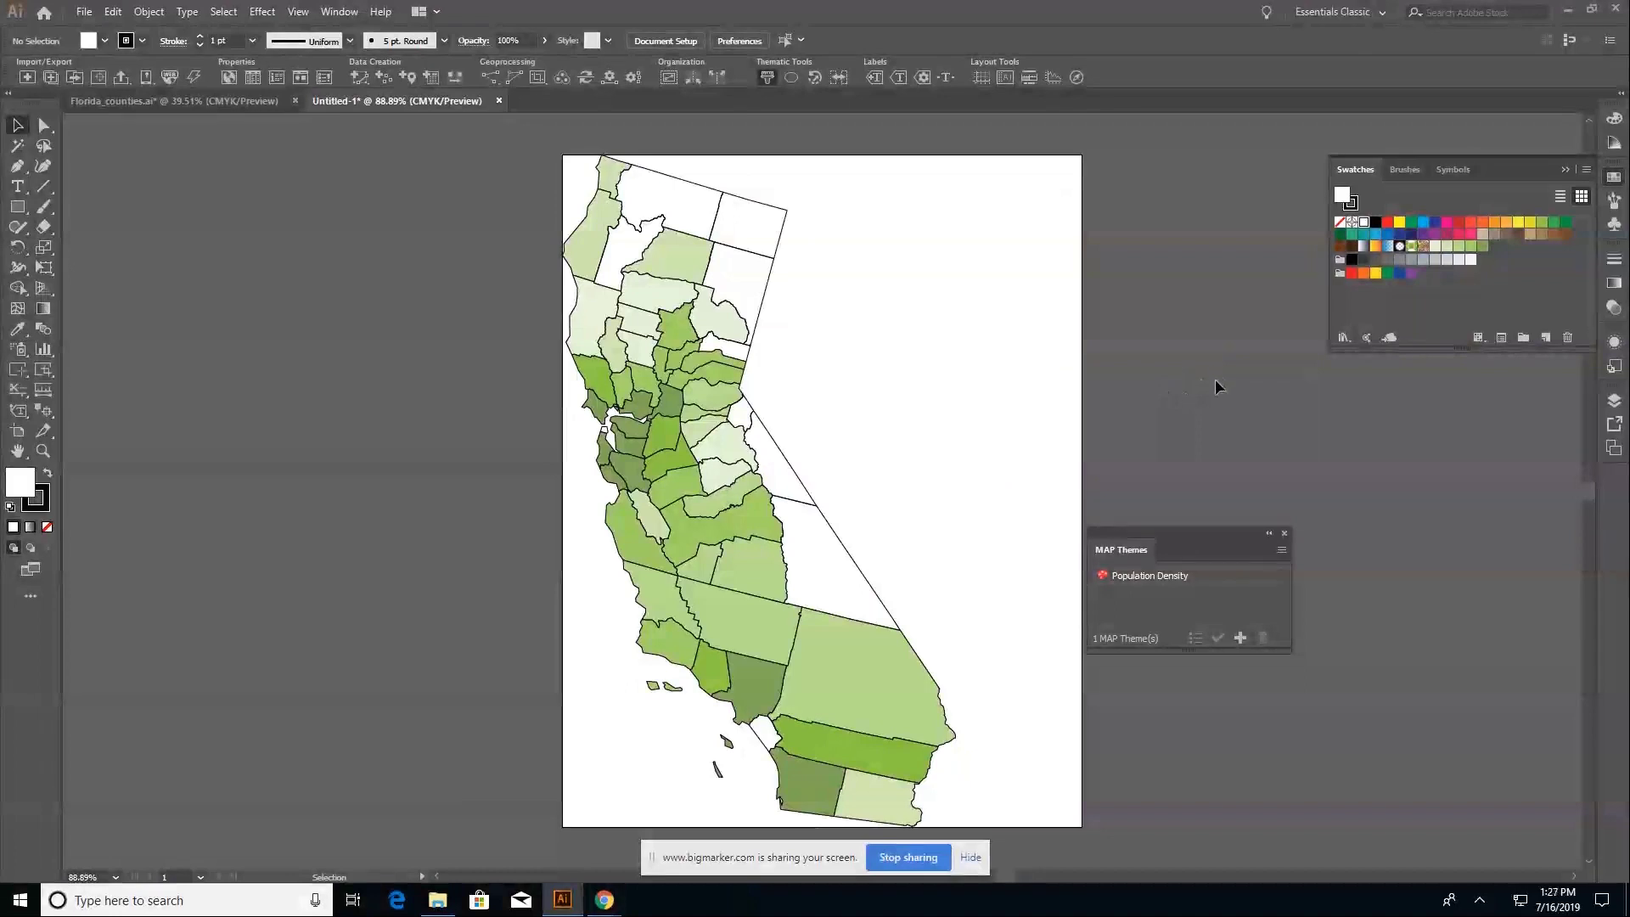